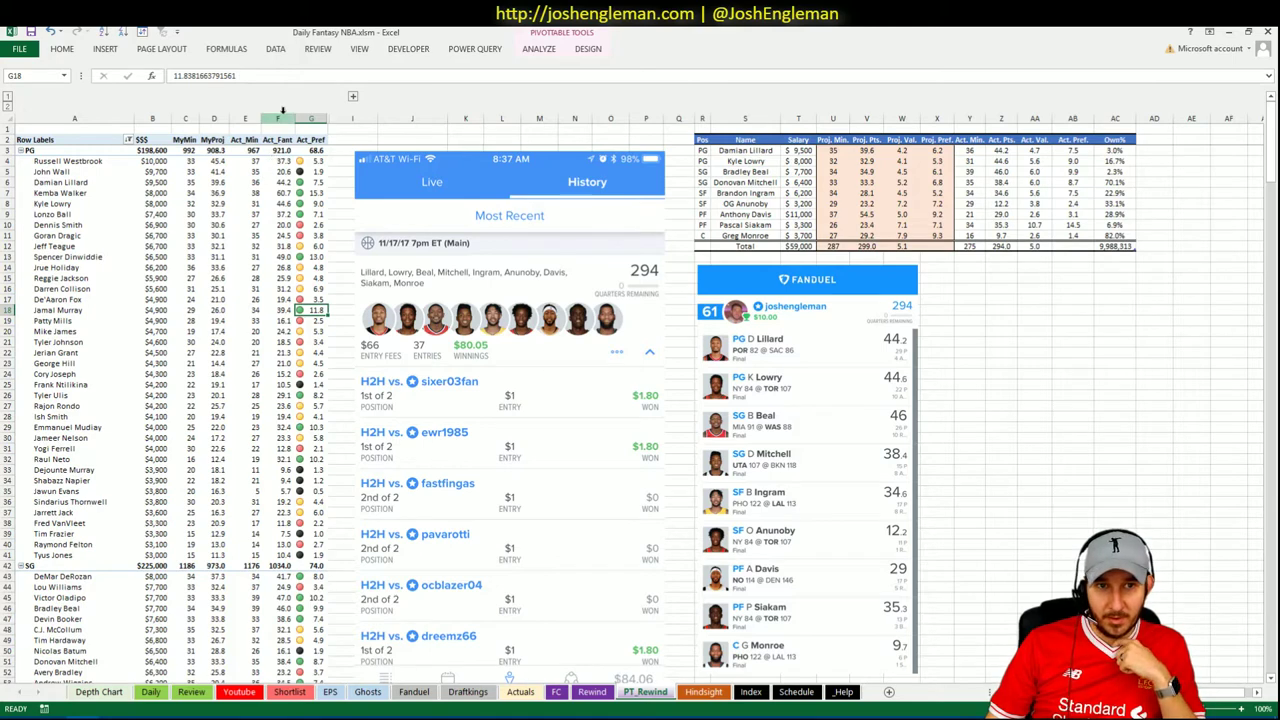
pyautogui.click(282, 118)
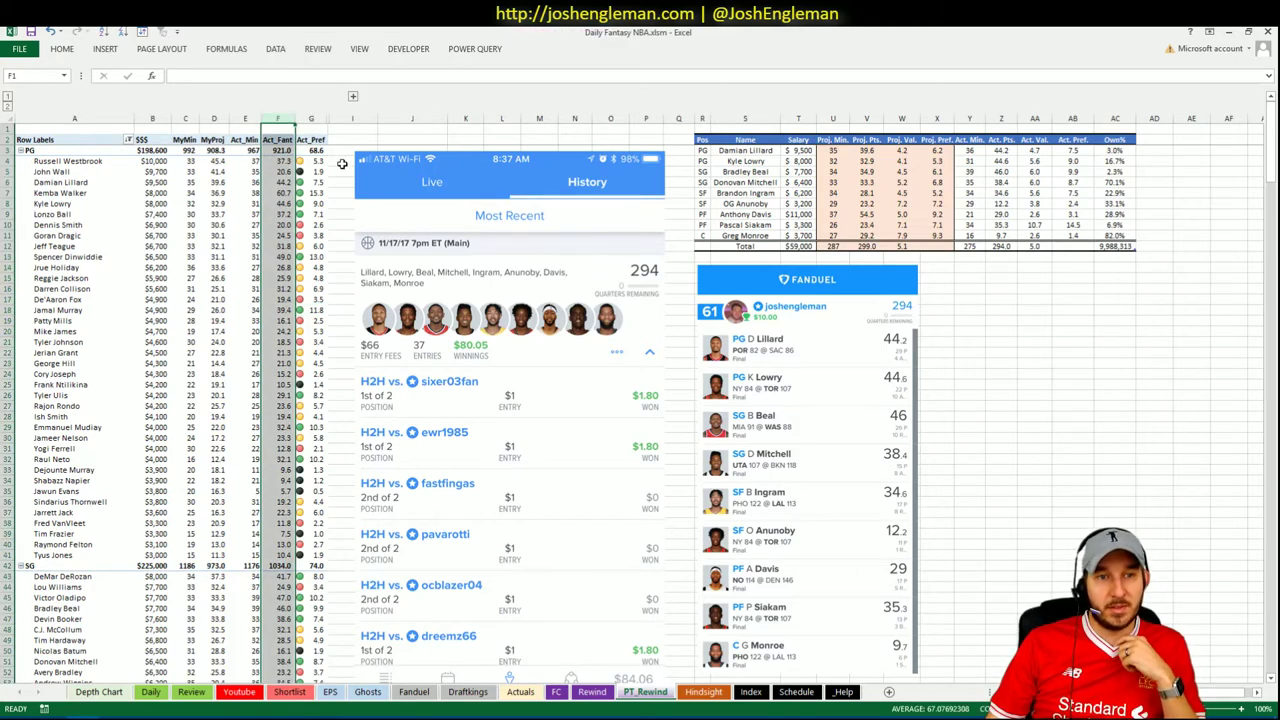
pyautogui.click(185, 118)
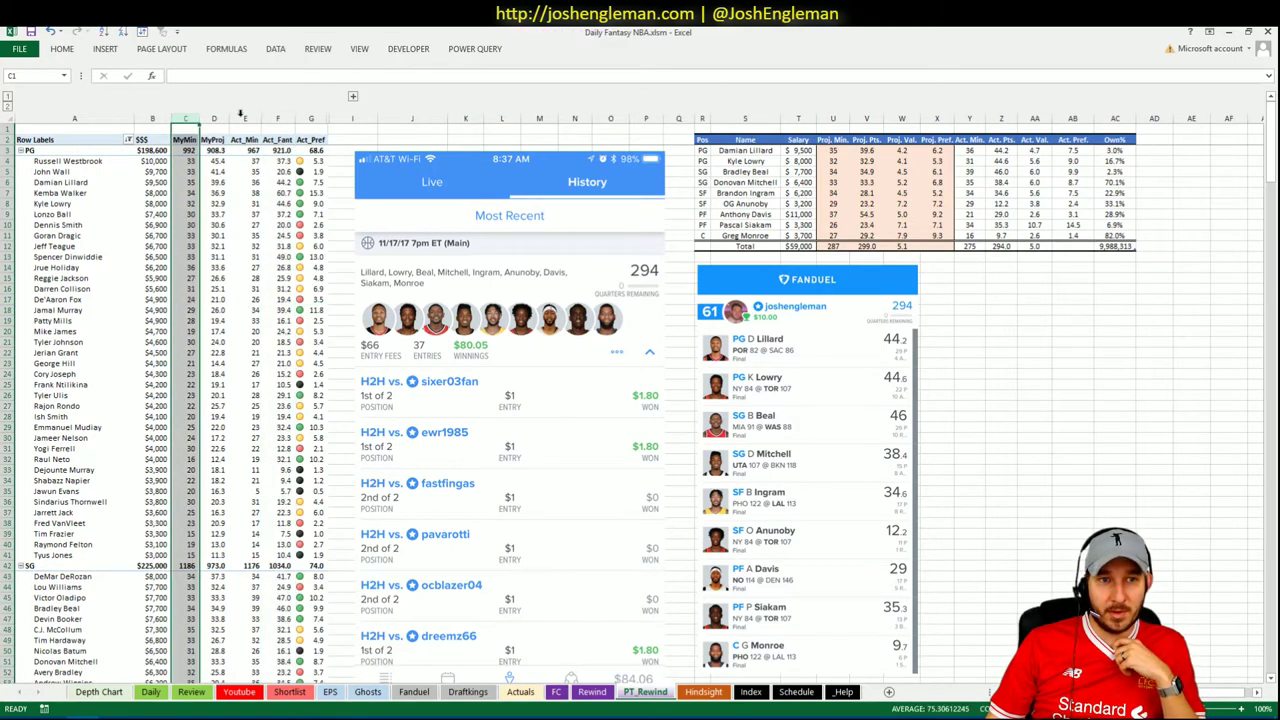
pyautogui.click(214, 118)
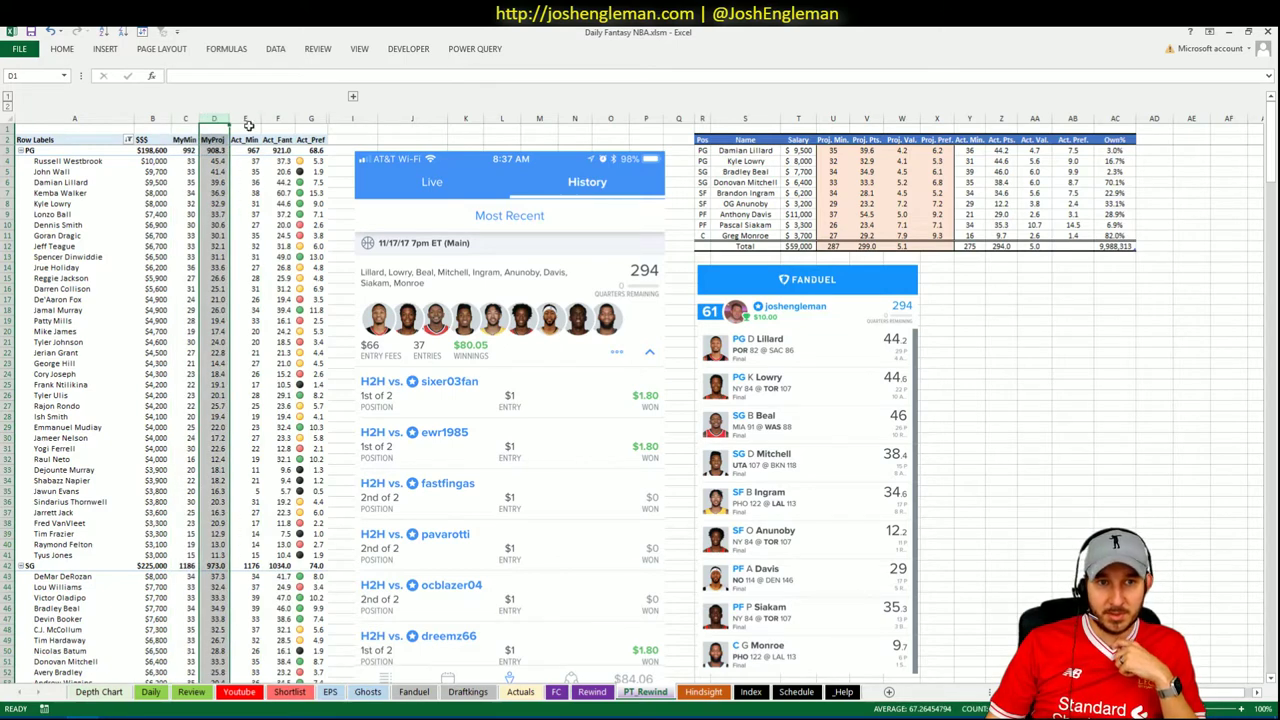
pyautogui.click(246, 118)
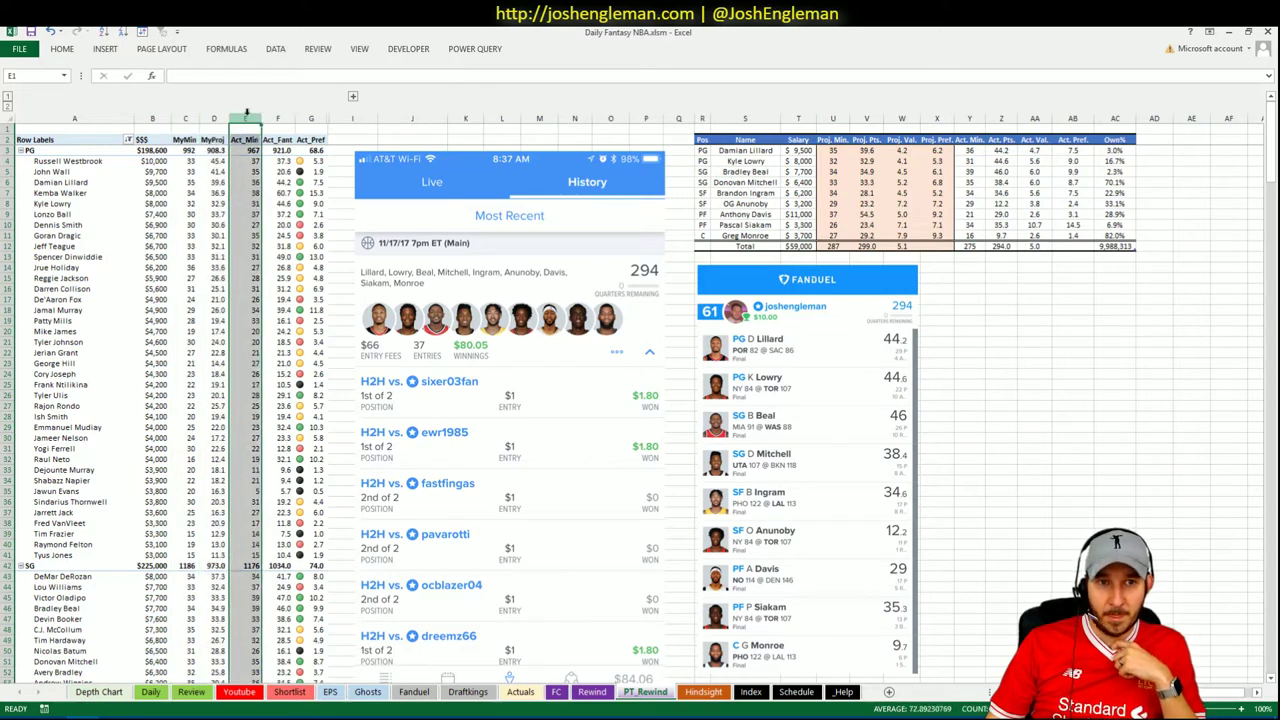
pyautogui.click(280, 118)
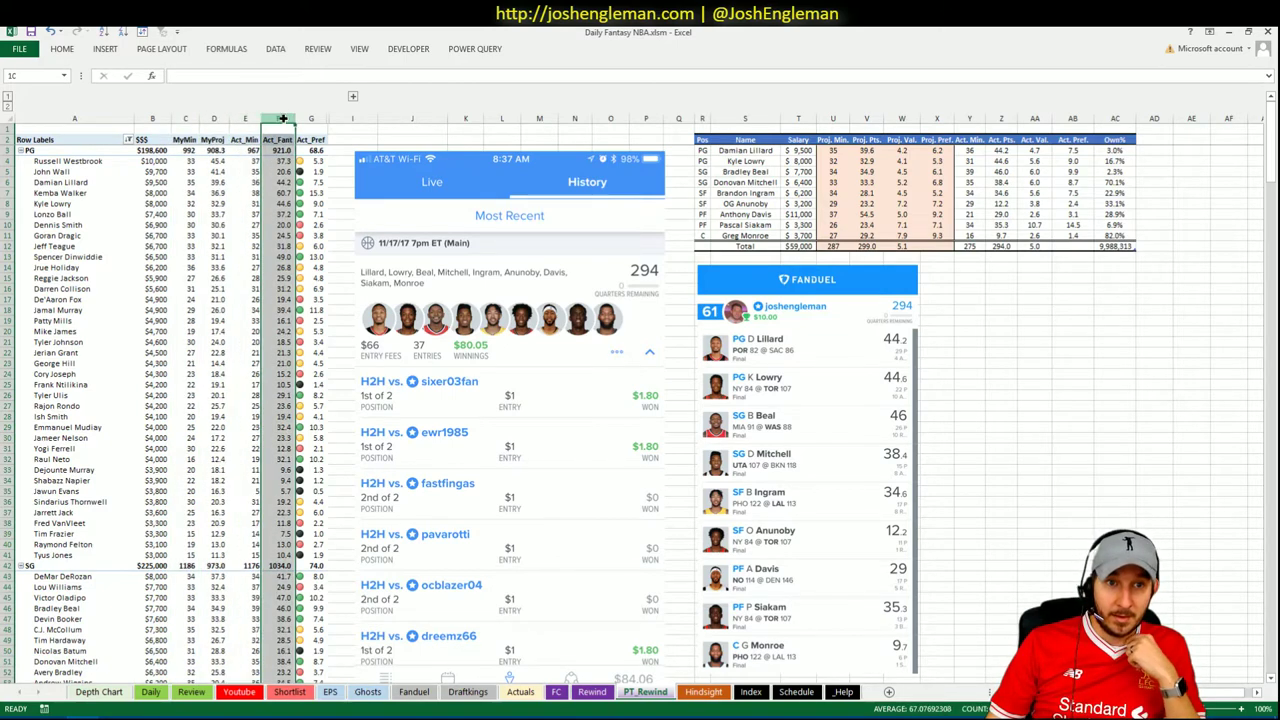
pyautogui.click(284, 190)
pyautogui.click(310, 118)
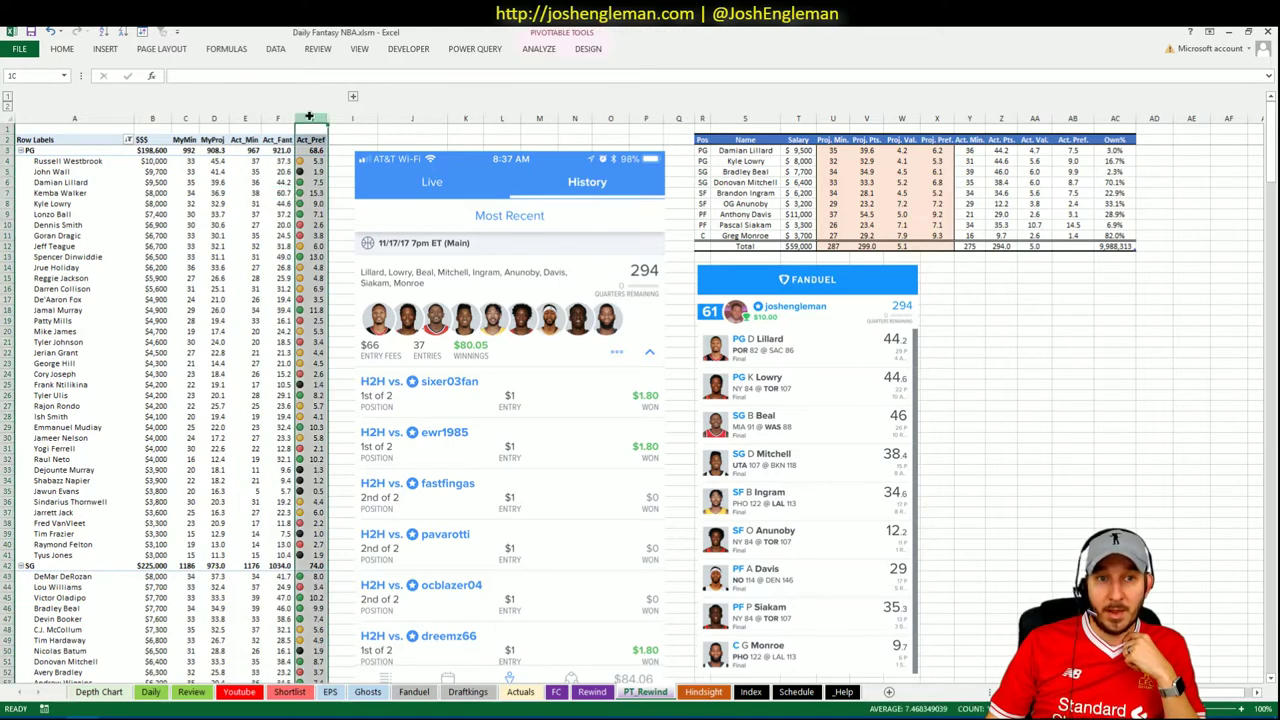
pyautogui.click(317, 171)
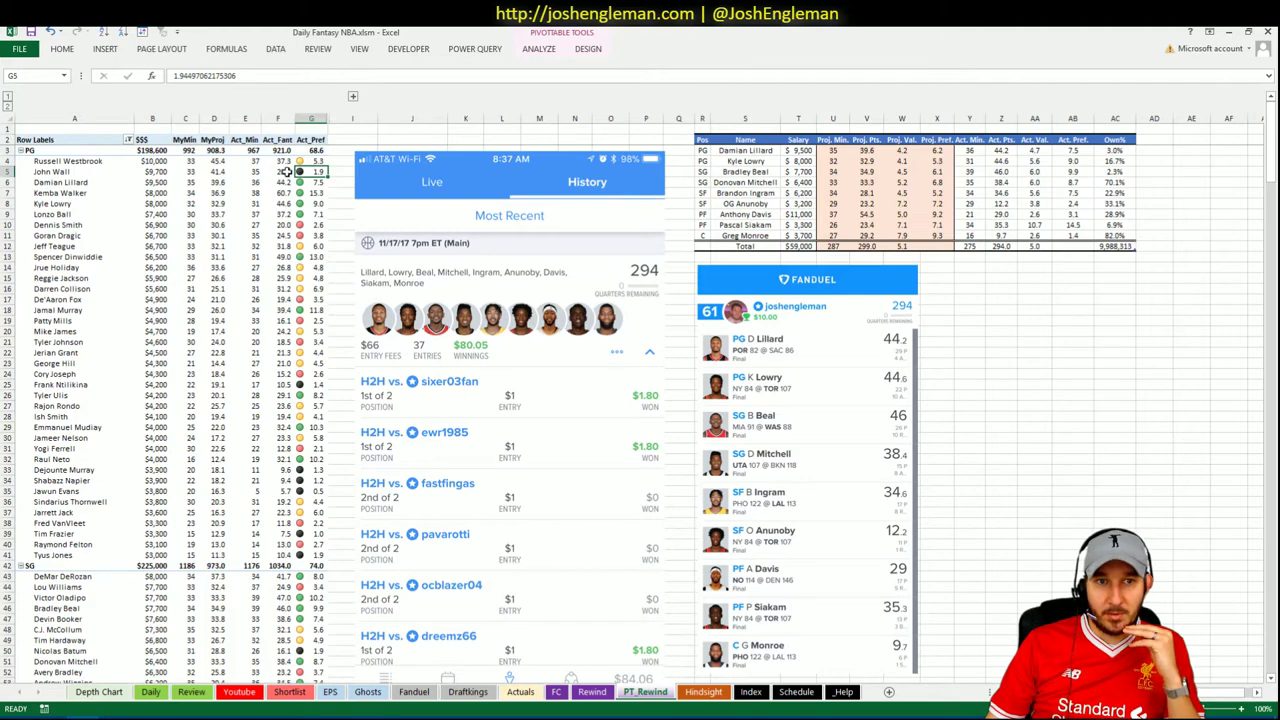
pyautogui.click(319, 194)
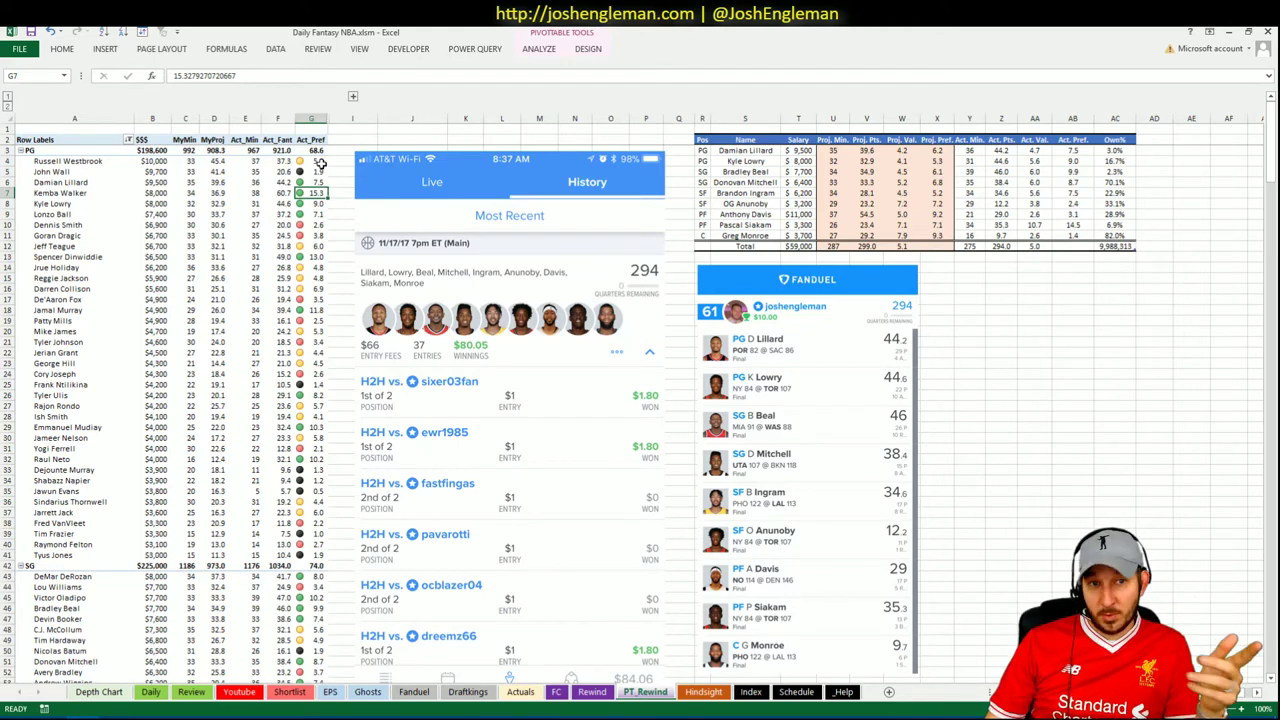
pyautogui.click(316, 171)
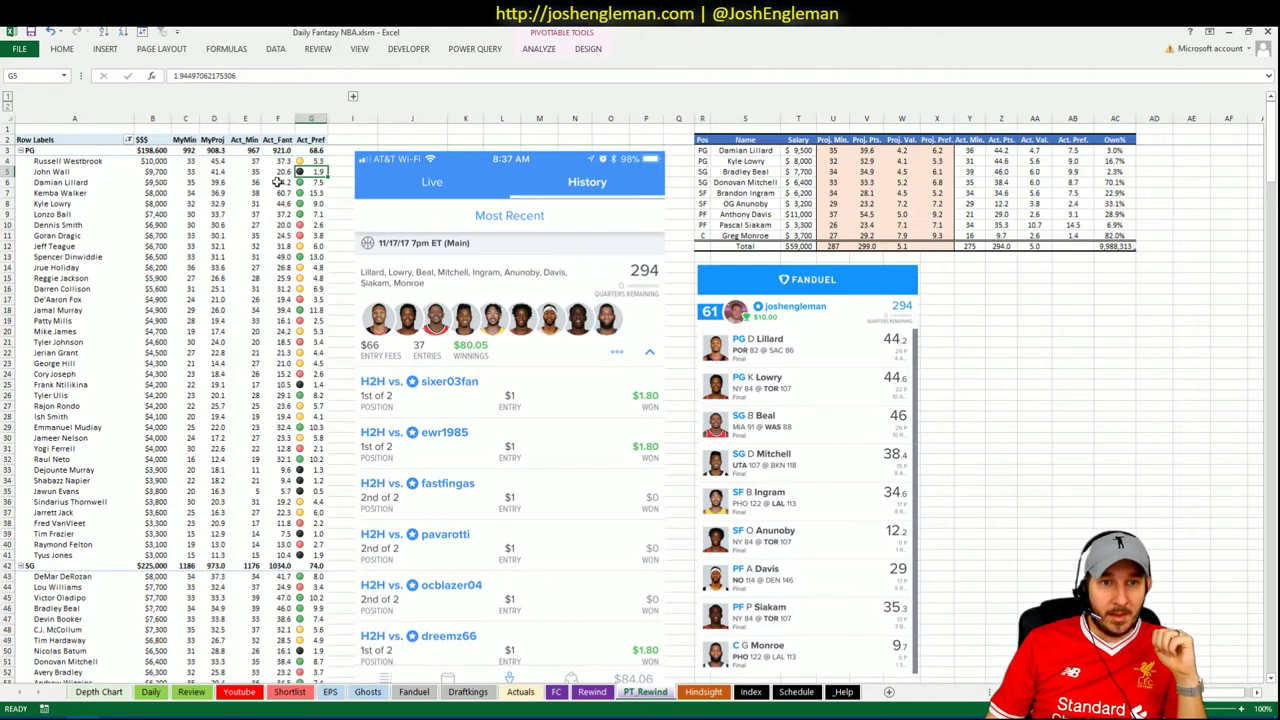
pyautogui.click(272, 182)
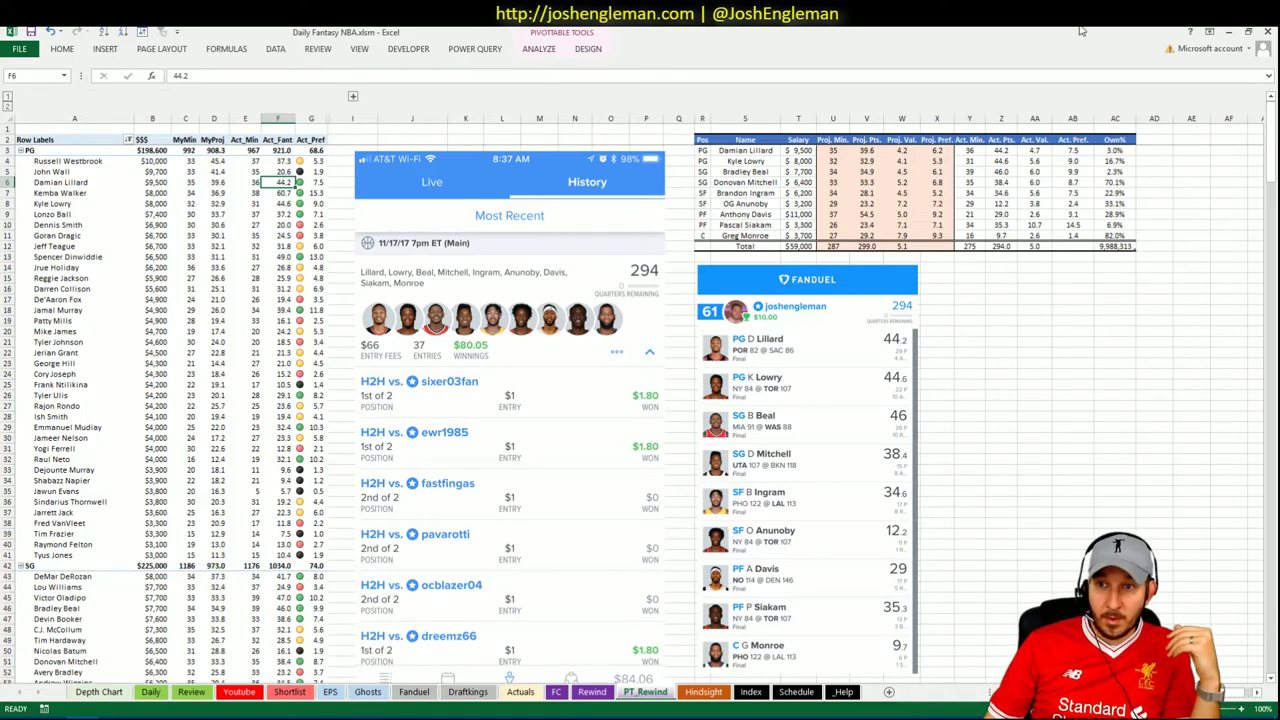
# Step: Narrow the Act. Pref. column, then check Dinwiddie's 13.0 Act_Pref and Walker's 60.7 points
pyautogui.click(1115, 150)
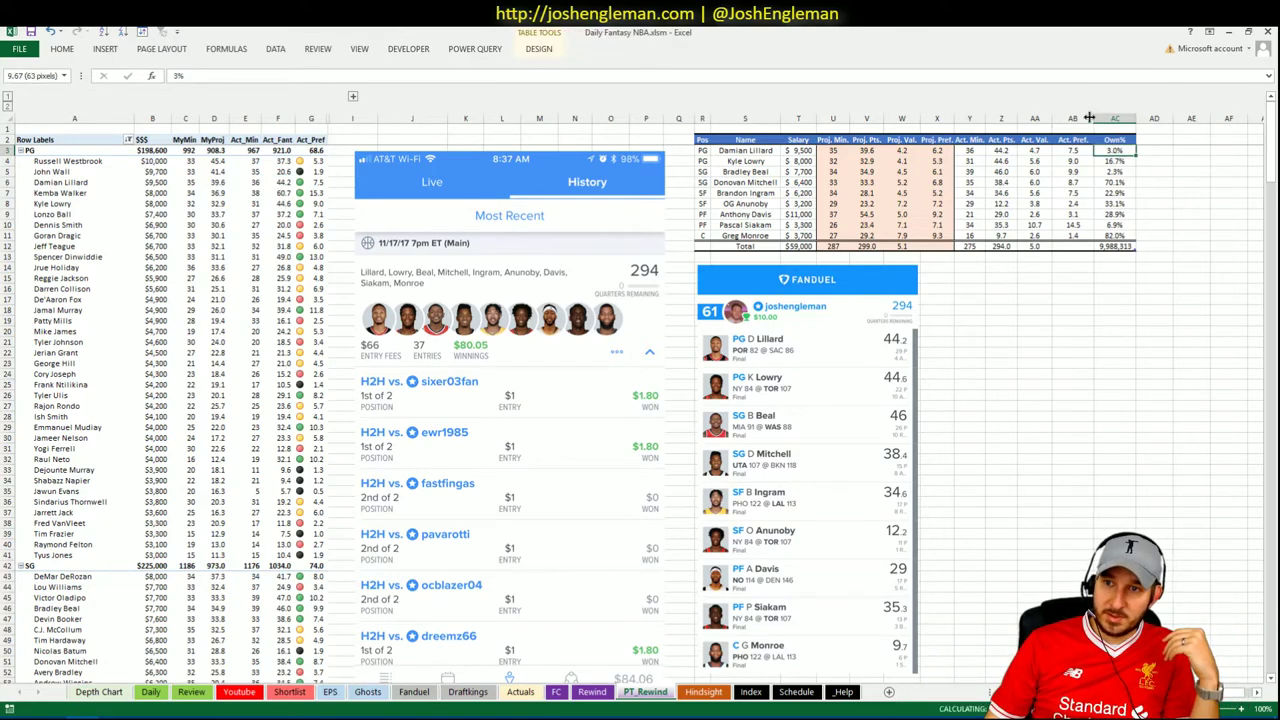
pyautogui.moveTo(1089, 118); pyautogui.dragTo(1082, 118)
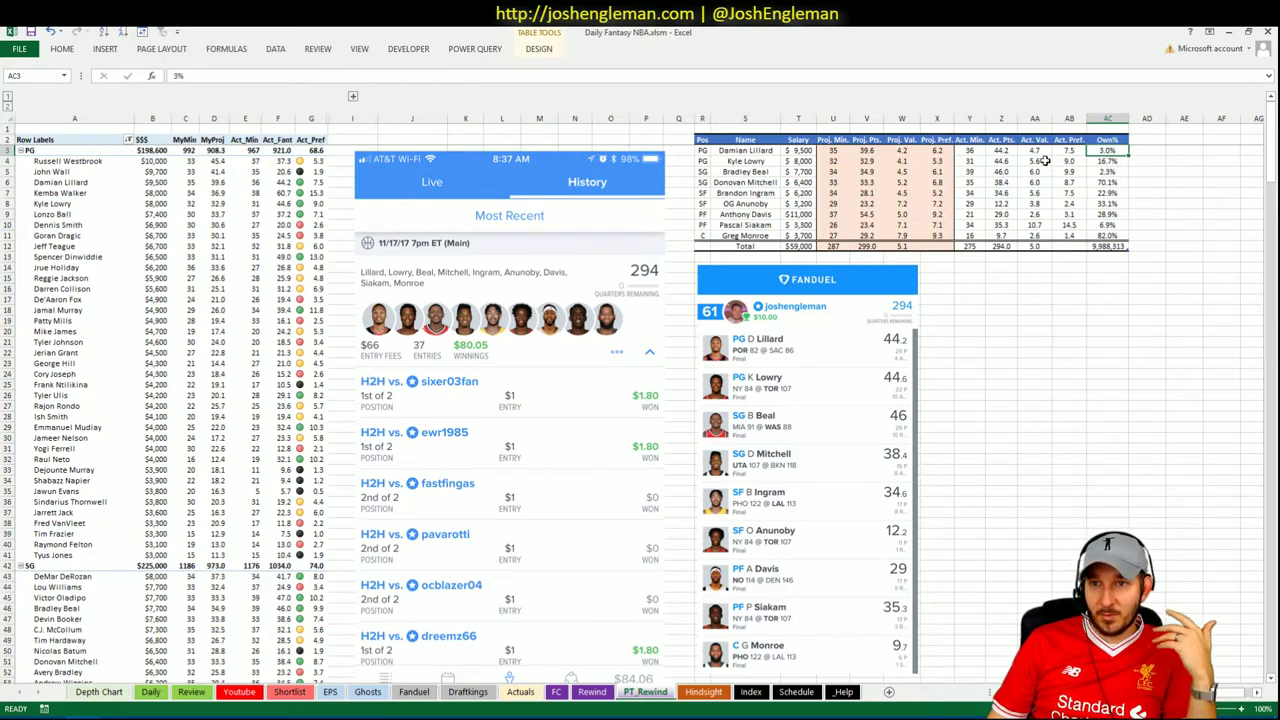
pyautogui.click(1119, 161)
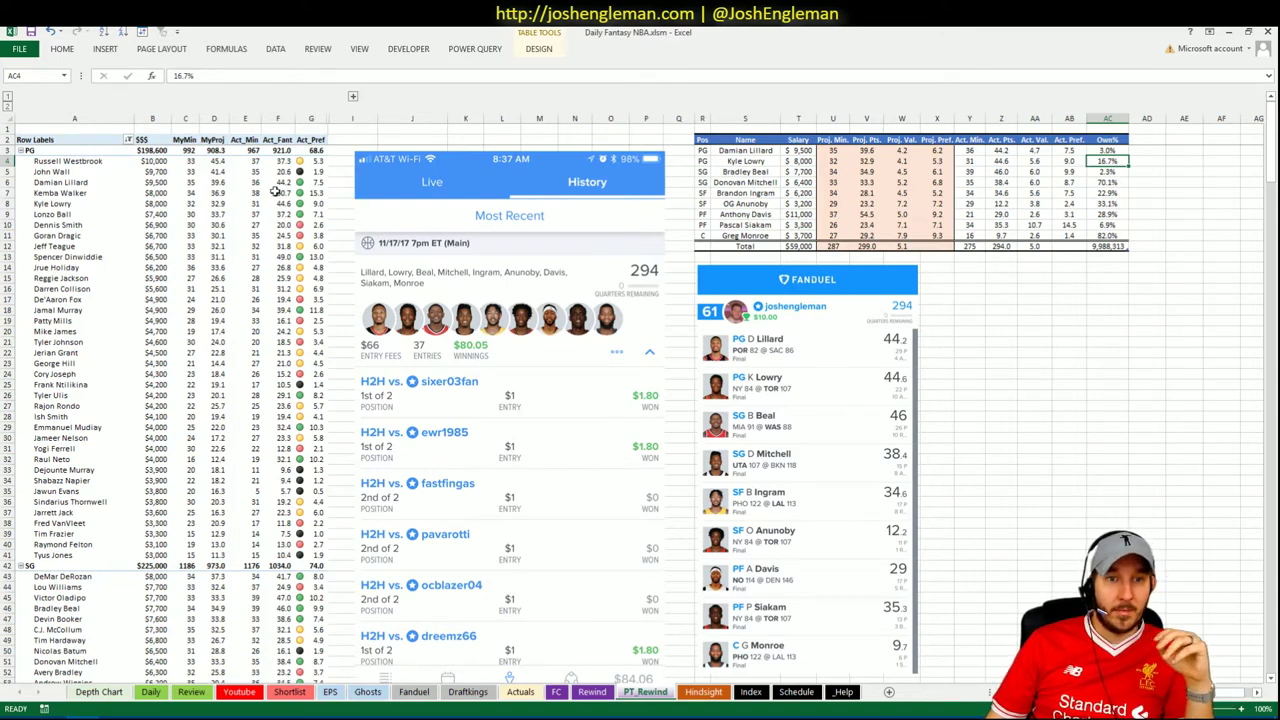
pyautogui.click(313, 256)
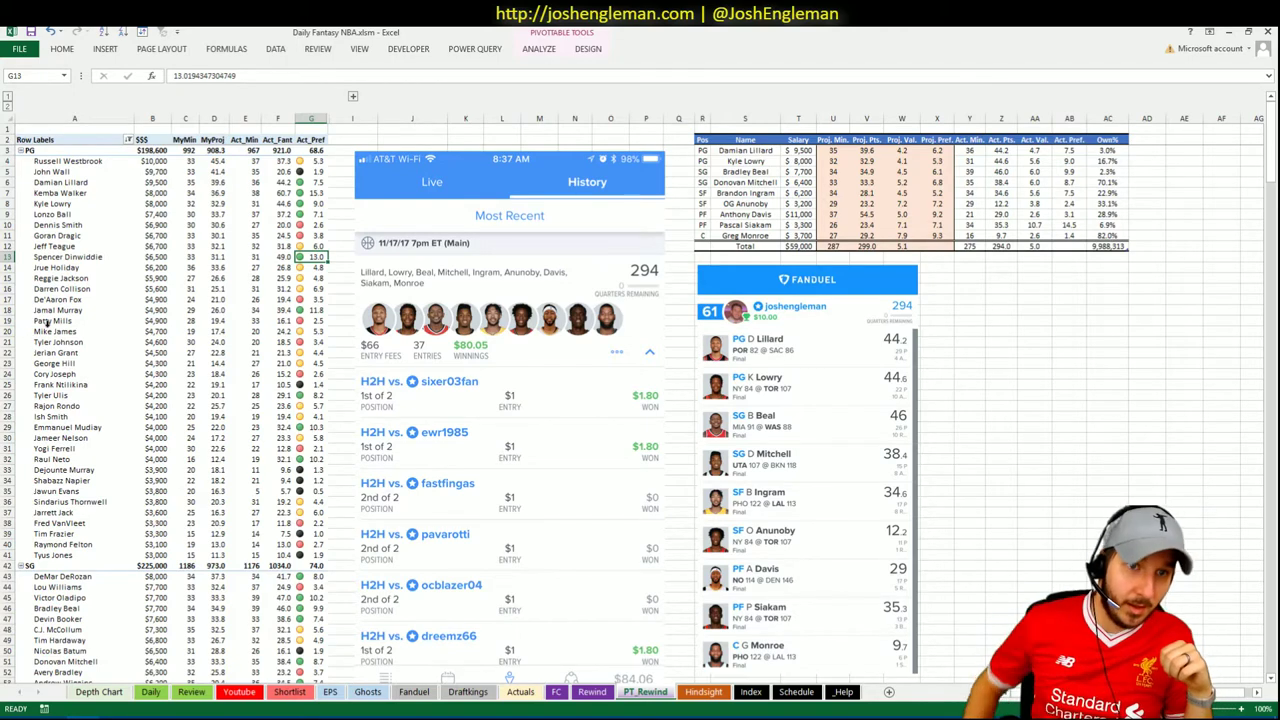
pyautogui.click(278, 193)
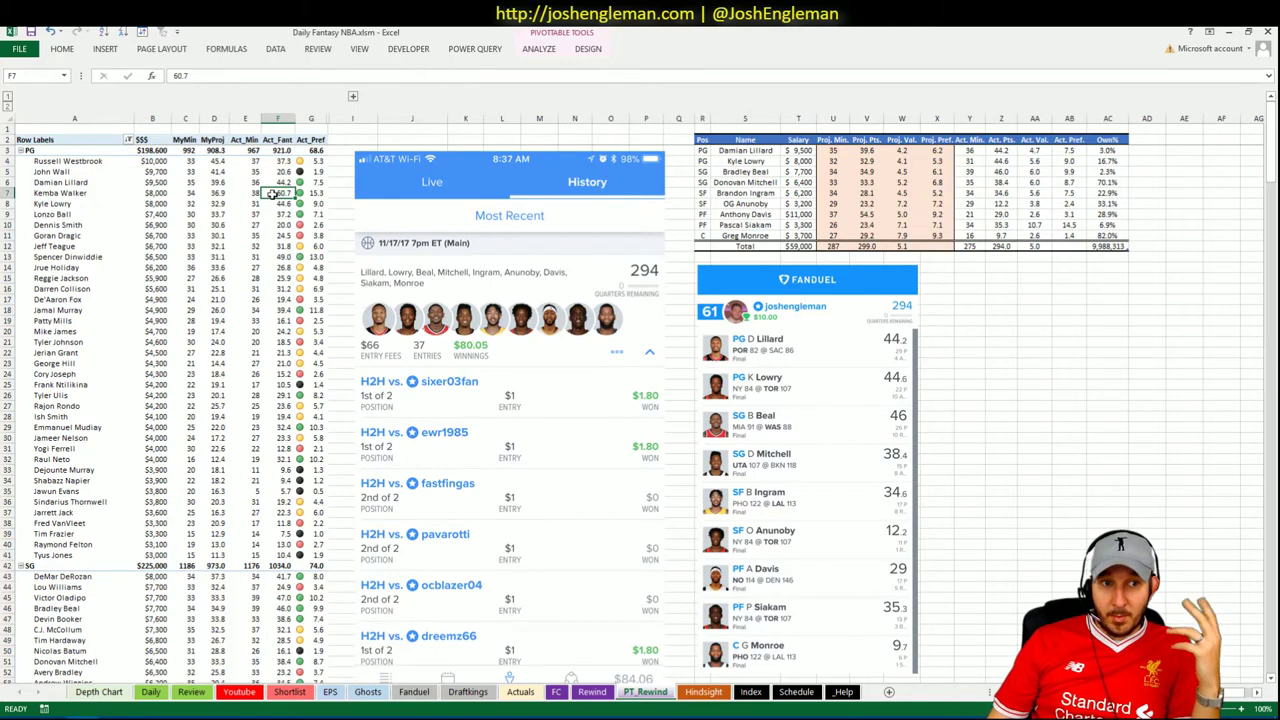
pyautogui.hotkey('alt', 'Tab')
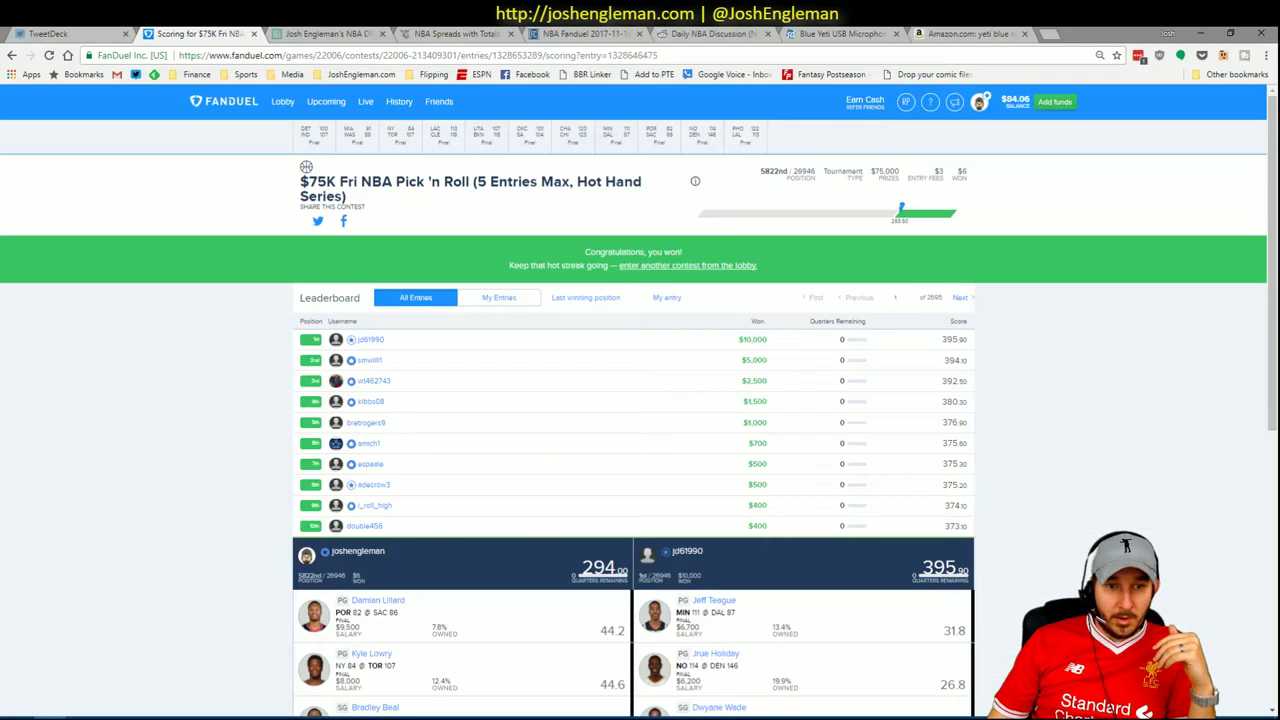
pyautogui.click(585, 33)
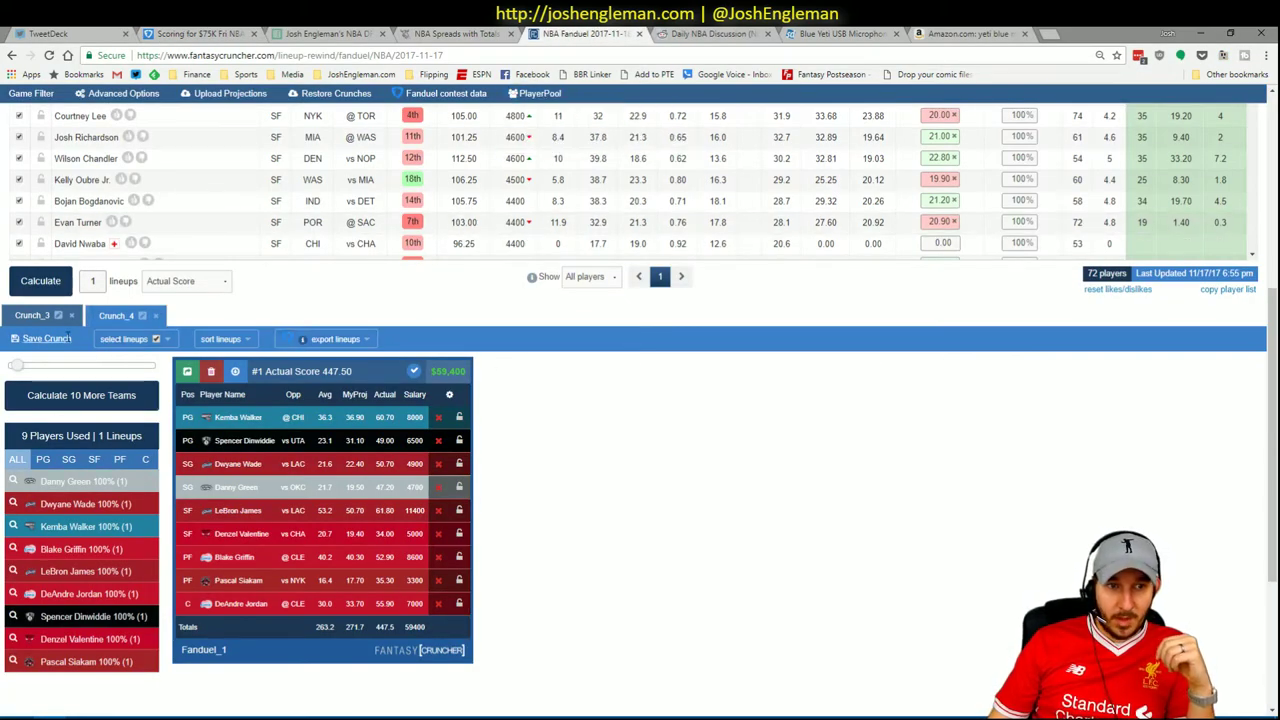
pyautogui.click(30, 314)
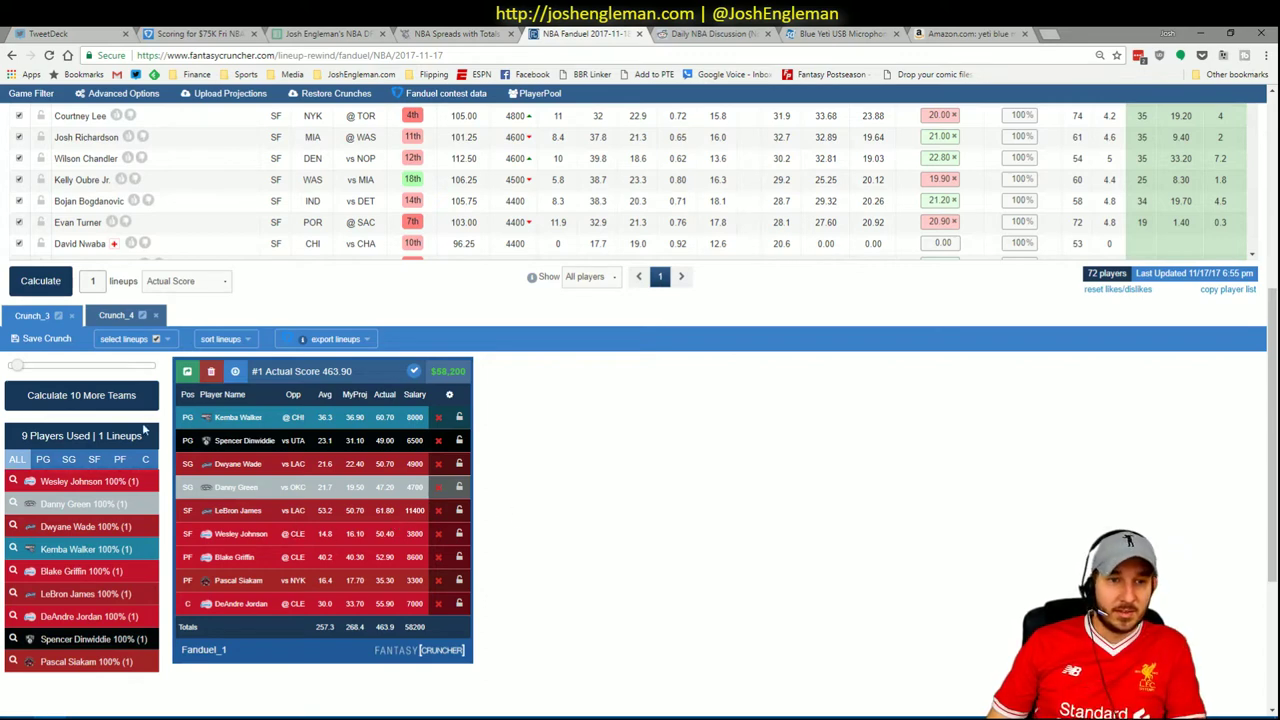
pyautogui.click(115, 316)
pyautogui.click(58, 313)
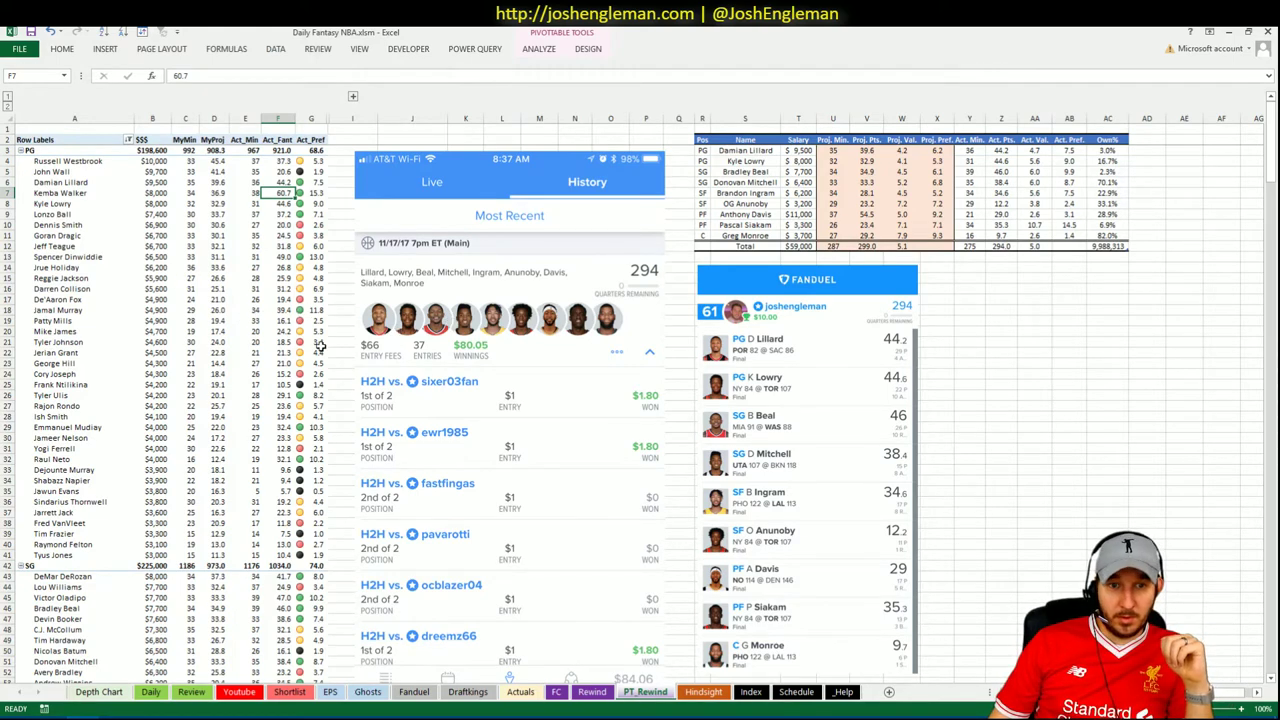
pyautogui.click(278, 311)
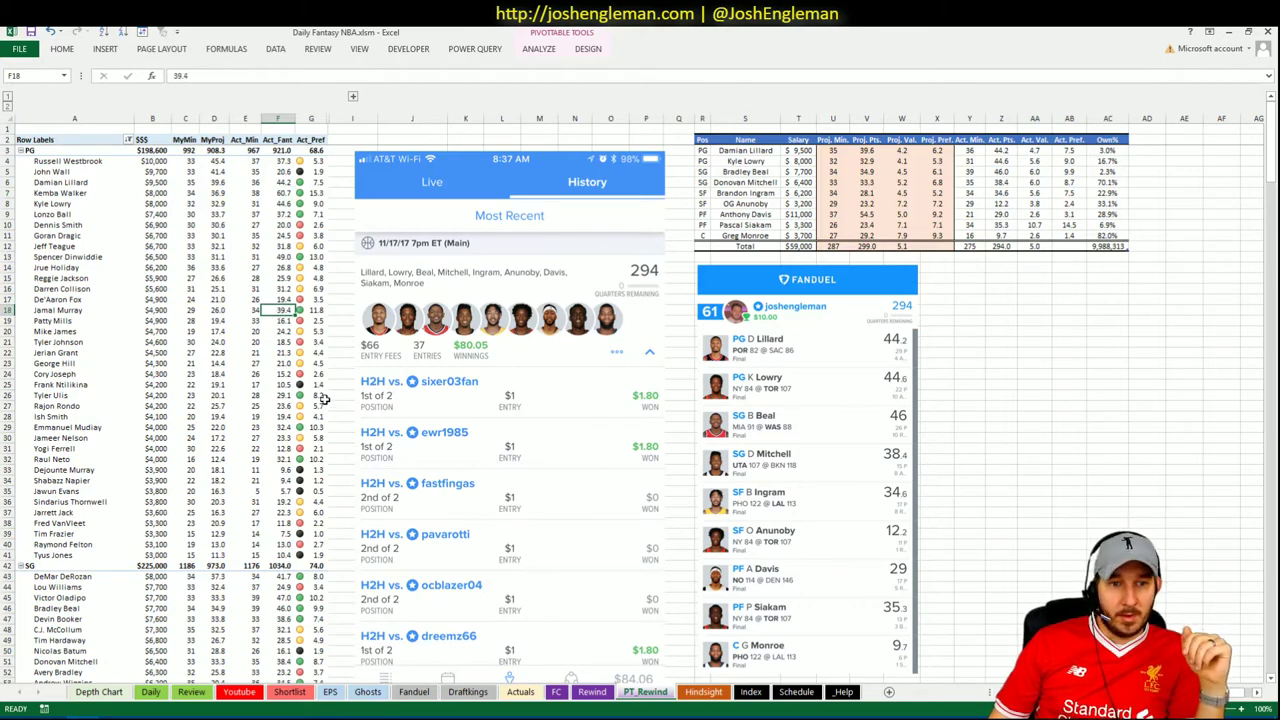
pyautogui.click(288, 396)
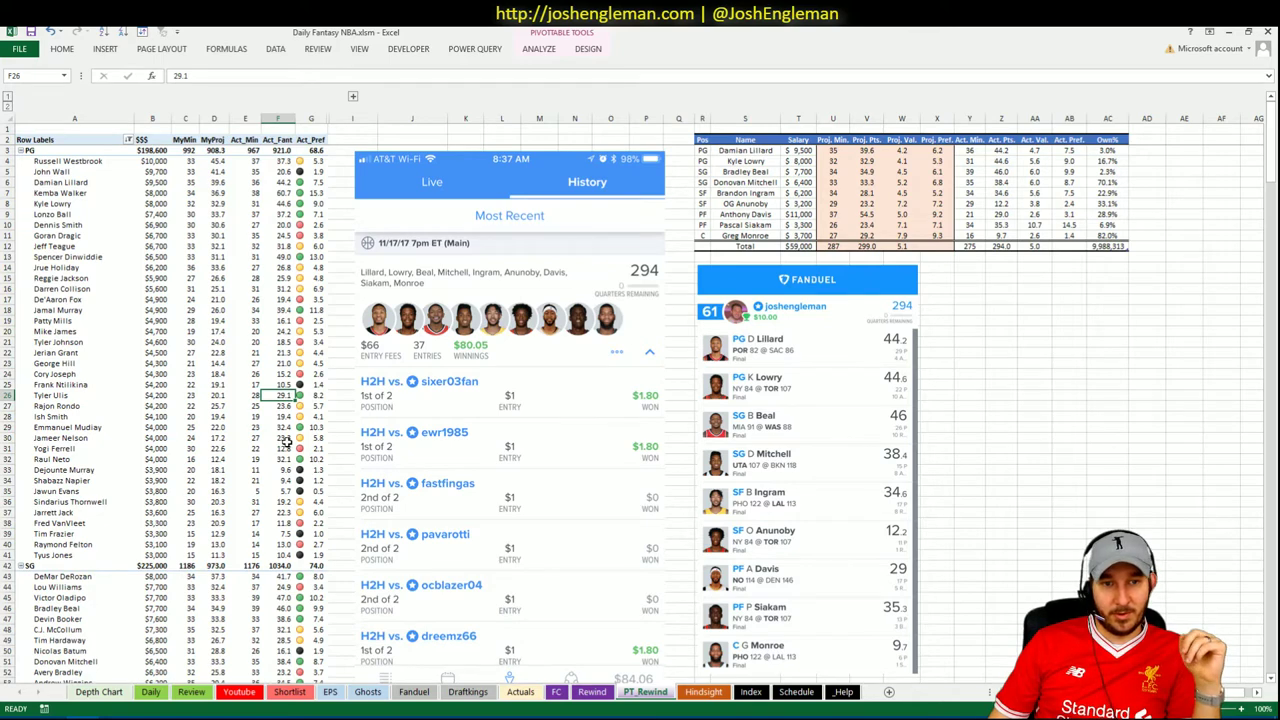
pyautogui.click(288, 427)
pyautogui.click(258, 427)
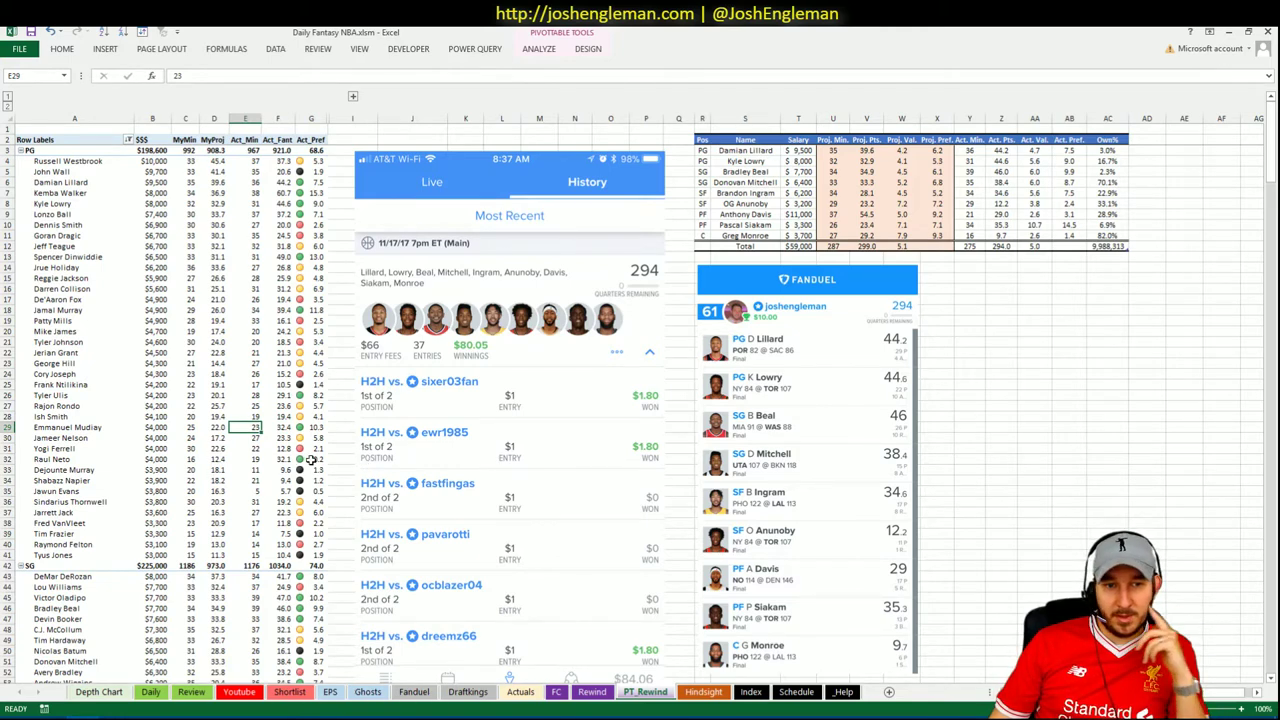
pyautogui.click(309, 459)
pyautogui.click(292, 459)
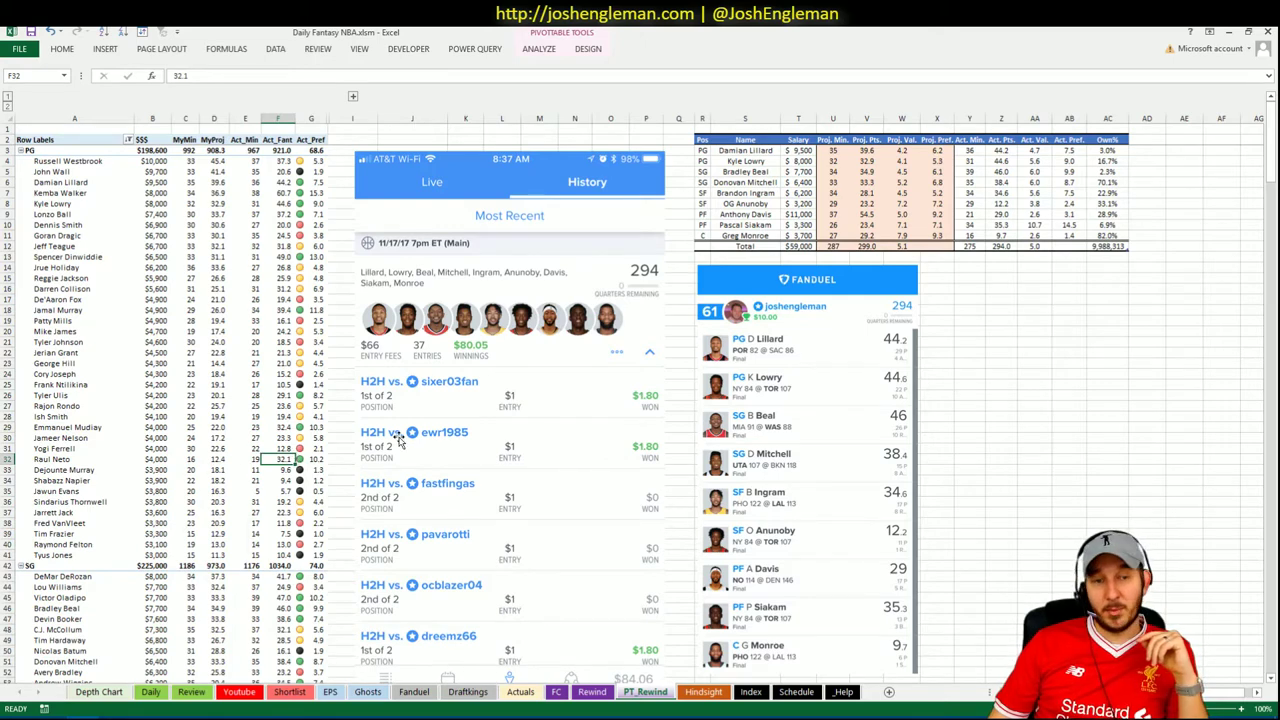
pyautogui.click(249, 457)
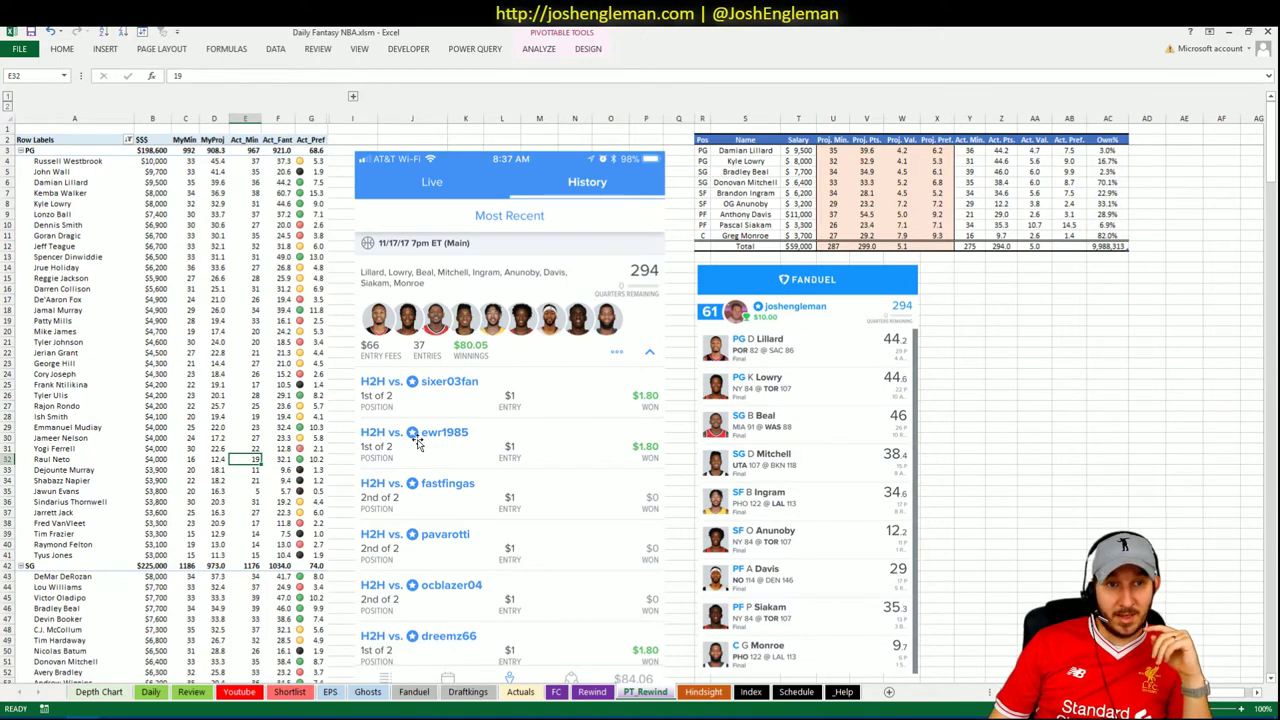
pyautogui.click(241, 257)
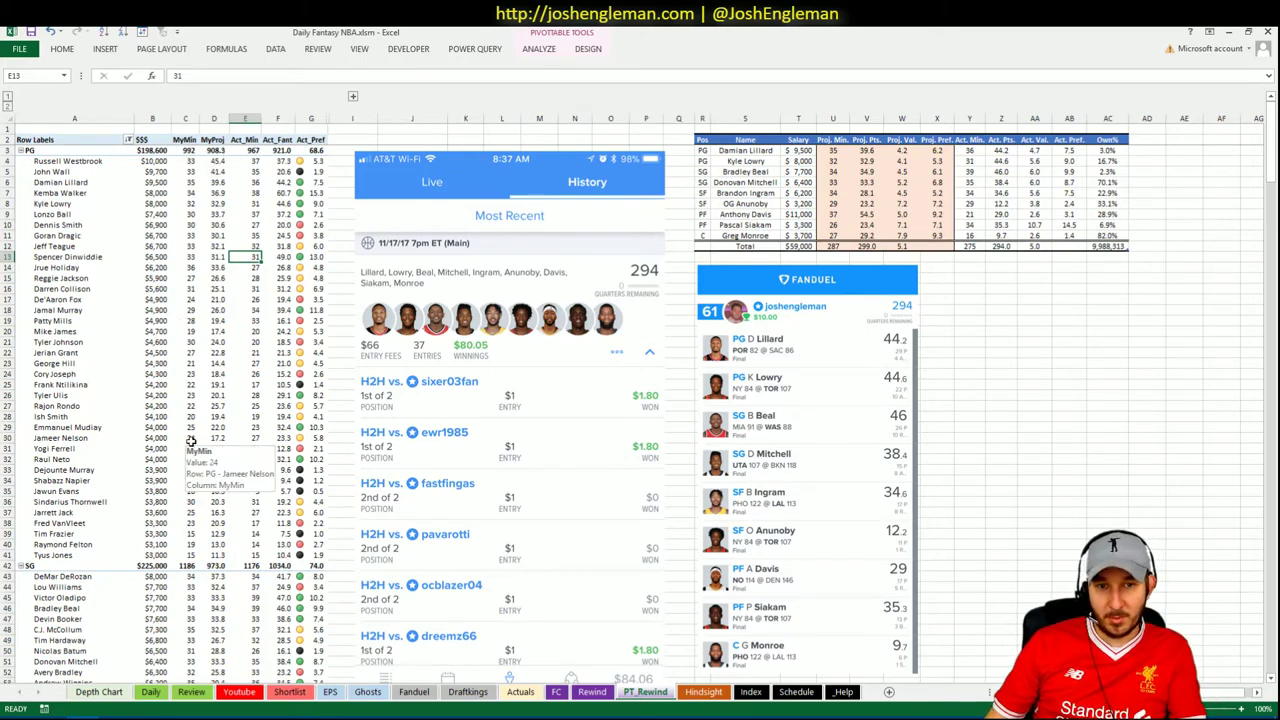
pyautogui.moveTo(240, 470)
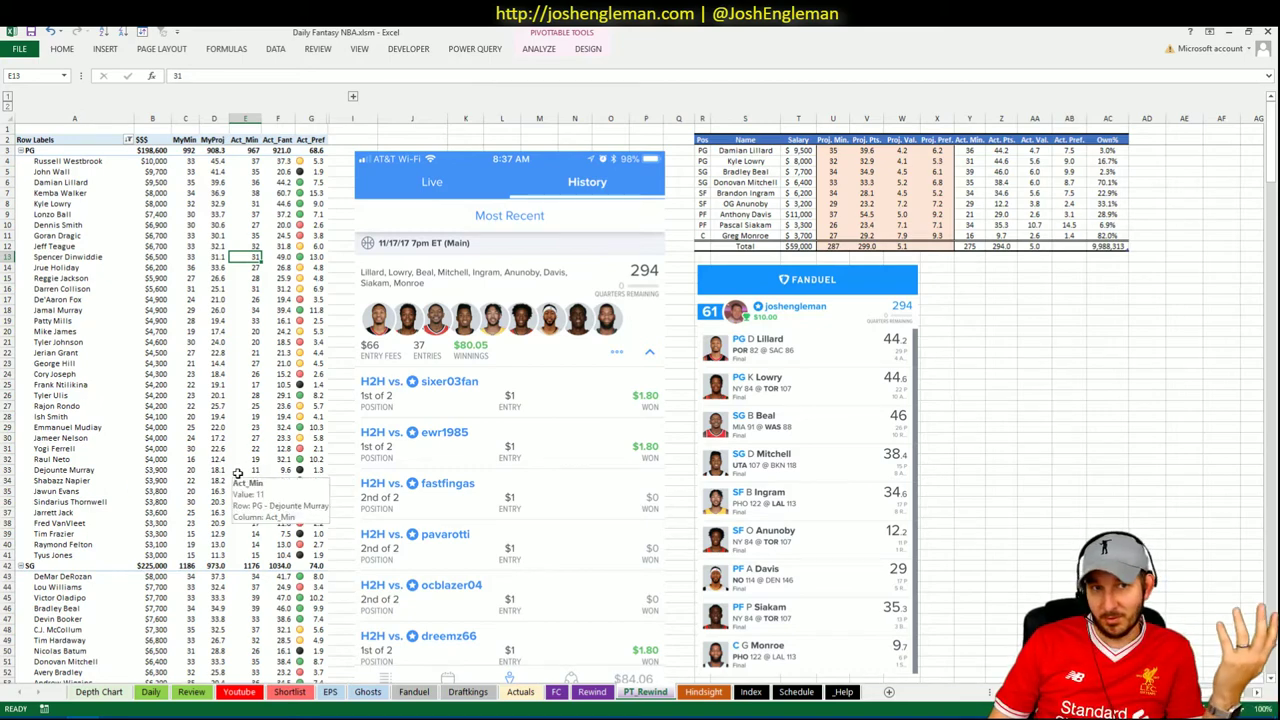
pyautogui.click(268, 278)
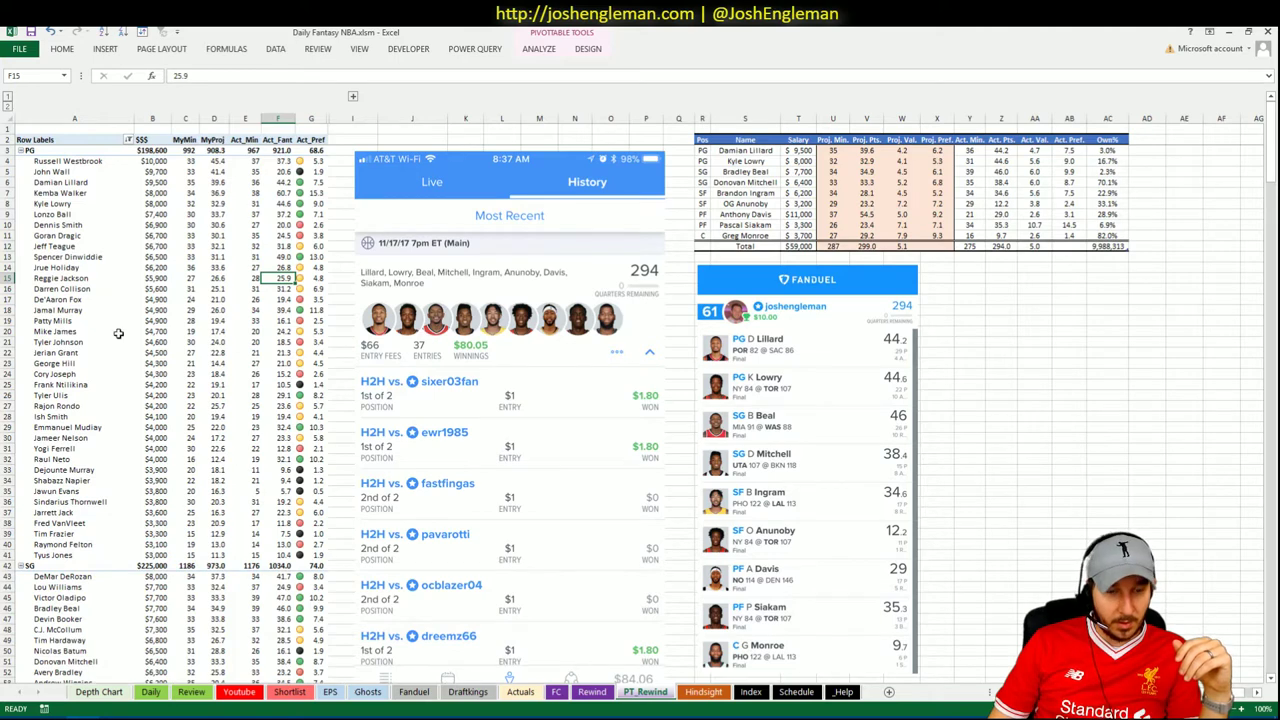
# Step: Scroll the Actuals pivot down past the PG players to the SG group
pyautogui.scroll(-3, 182, 346)
pyautogui.scroll(-5, 182, 346)
pyautogui.scroll(-3, 182, 346)
pyautogui.scroll(-1, 182, 346)
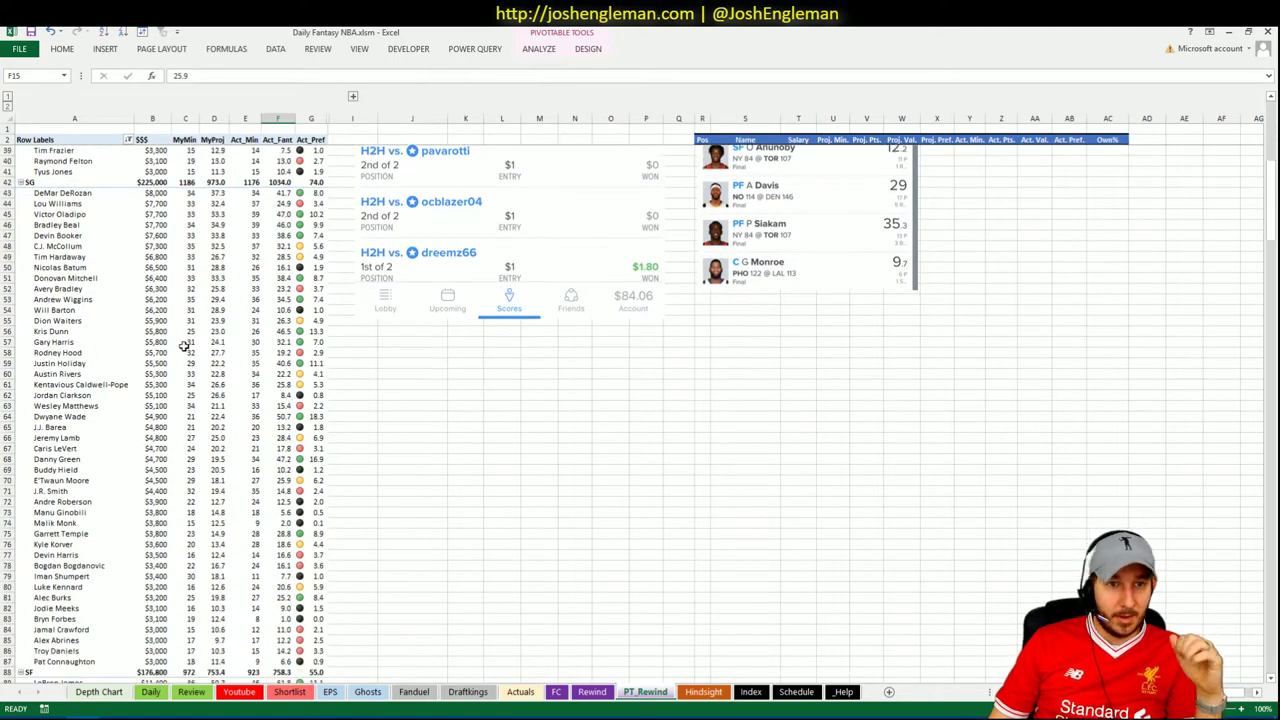
pyautogui.scroll(-2, 188, 343)
pyautogui.scroll(2, 188, 343)
pyautogui.scroll(-1, 188, 343)
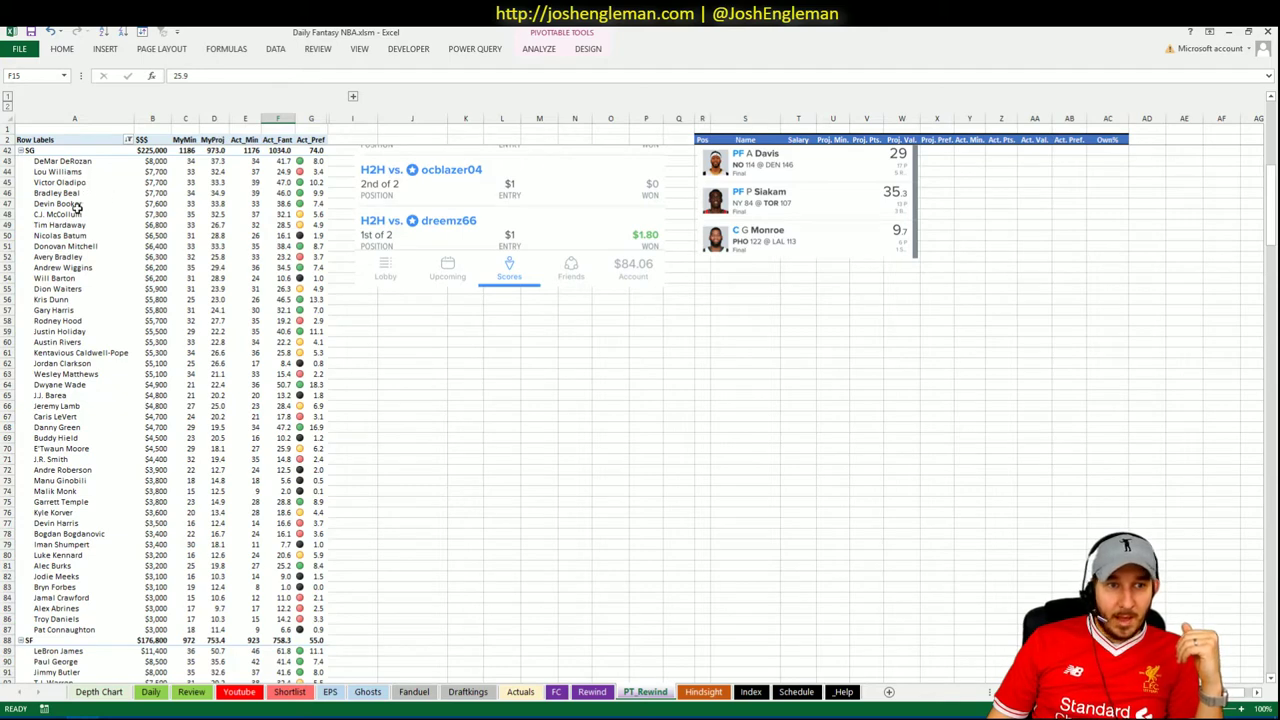
# Step: Check Bradley Beal's actual points, lineup value and 2.3% ownership
pyautogui.click(323, 193)
pyautogui.press('Left')
pyautogui.scroll(13, 353, 270)
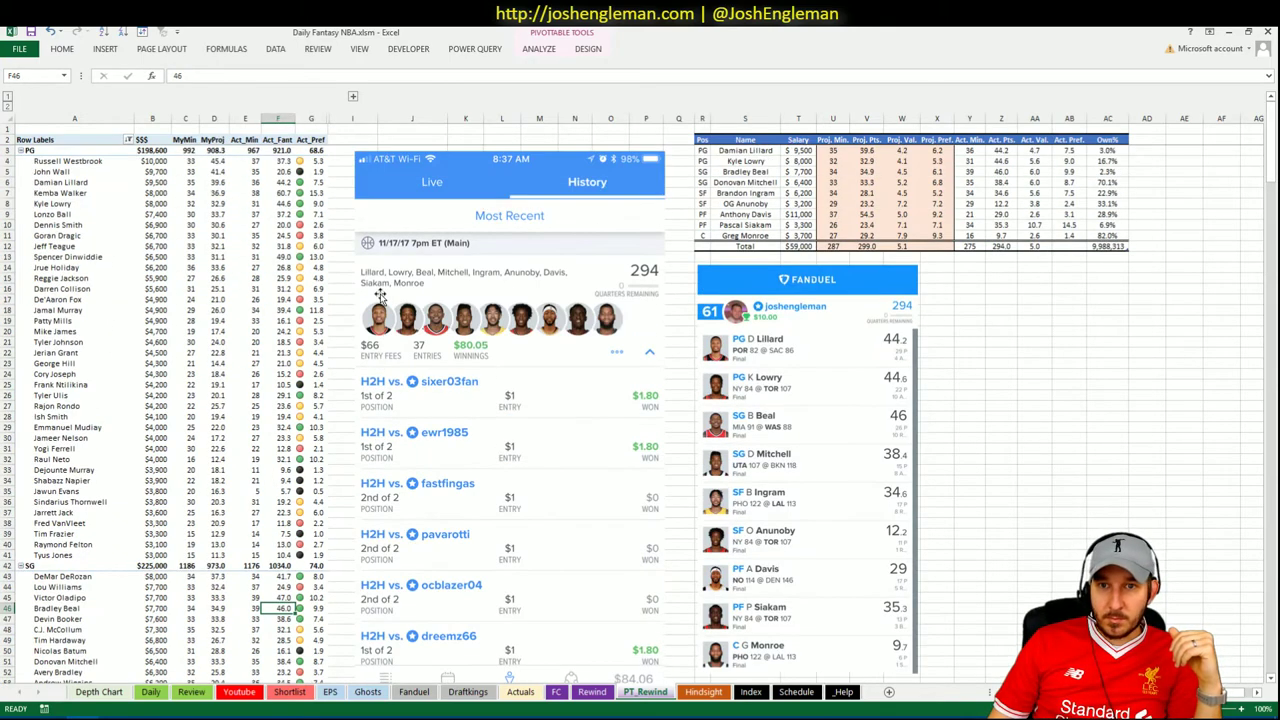
pyautogui.click(1033, 170)
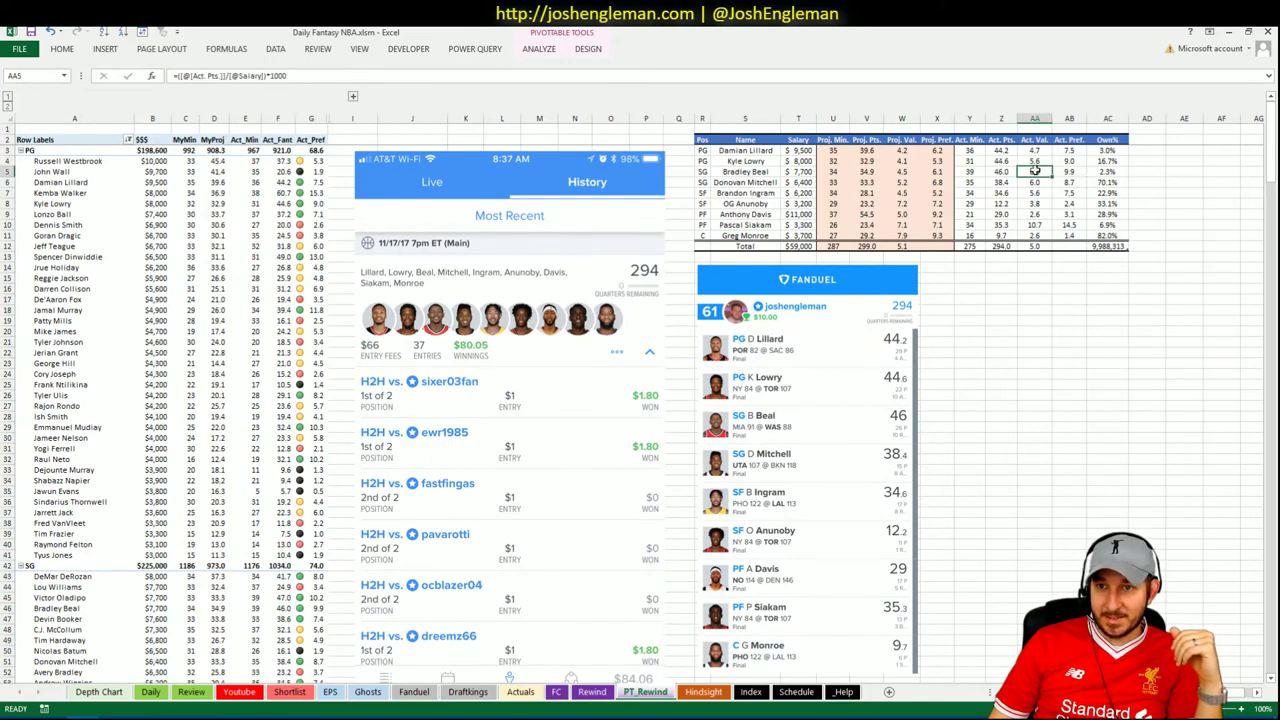
pyautogui.click(1116, 171)
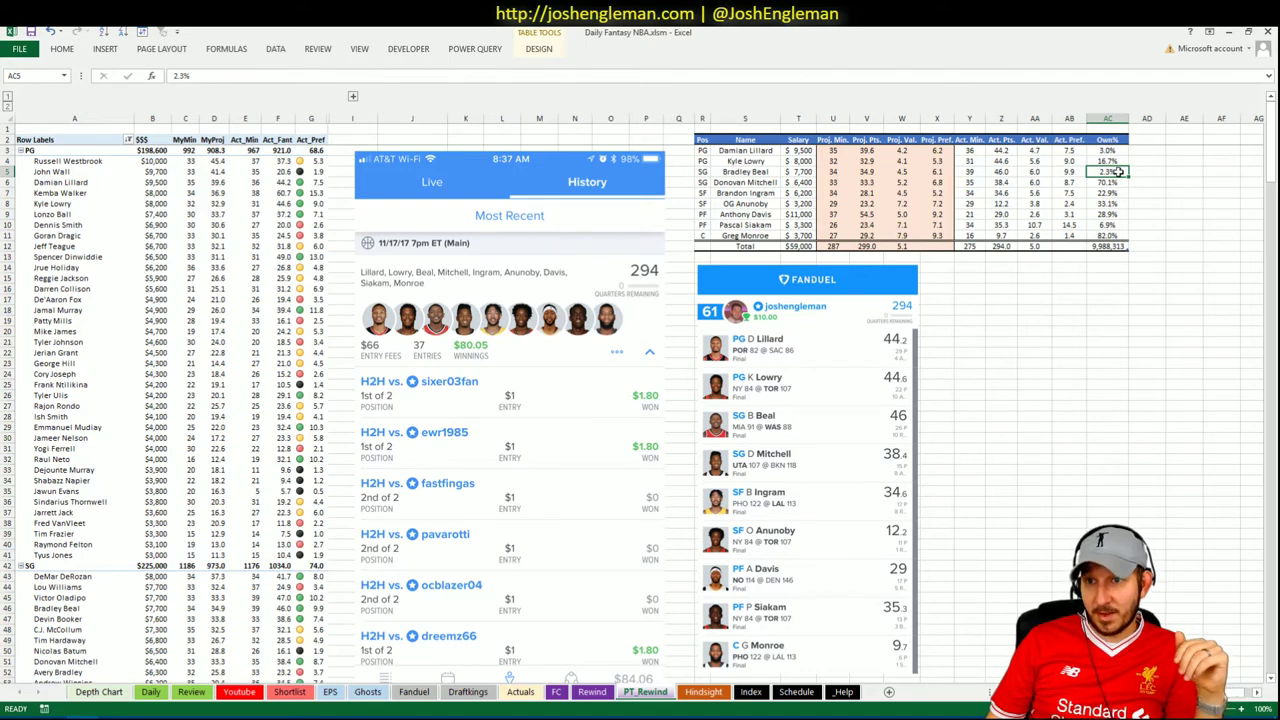
pyautogui.click(1030, 456)
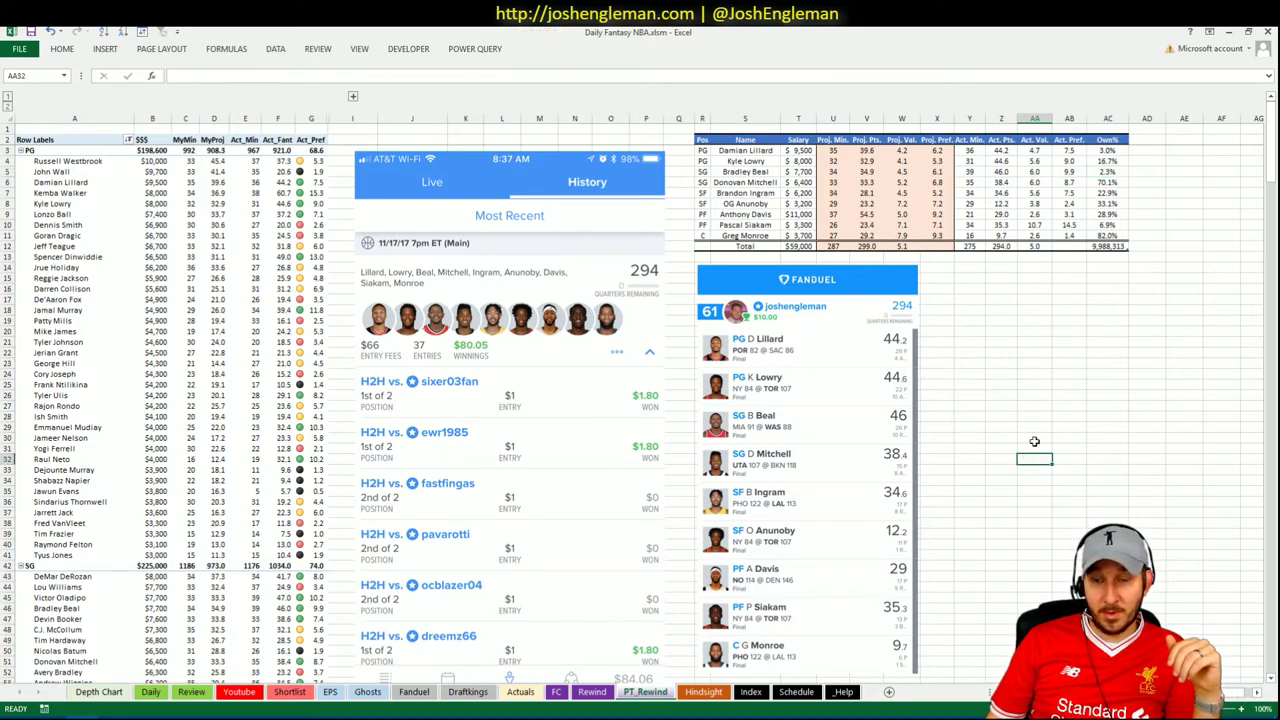
# Step: Check the SG Act_Pref values for Nicolas Batum and Will Barton (1.0)
pyautogui.click(189, 458)
pyautogui.scroll(-1, 189, 458)
pyautogui.scroll(-7, 189, 458)
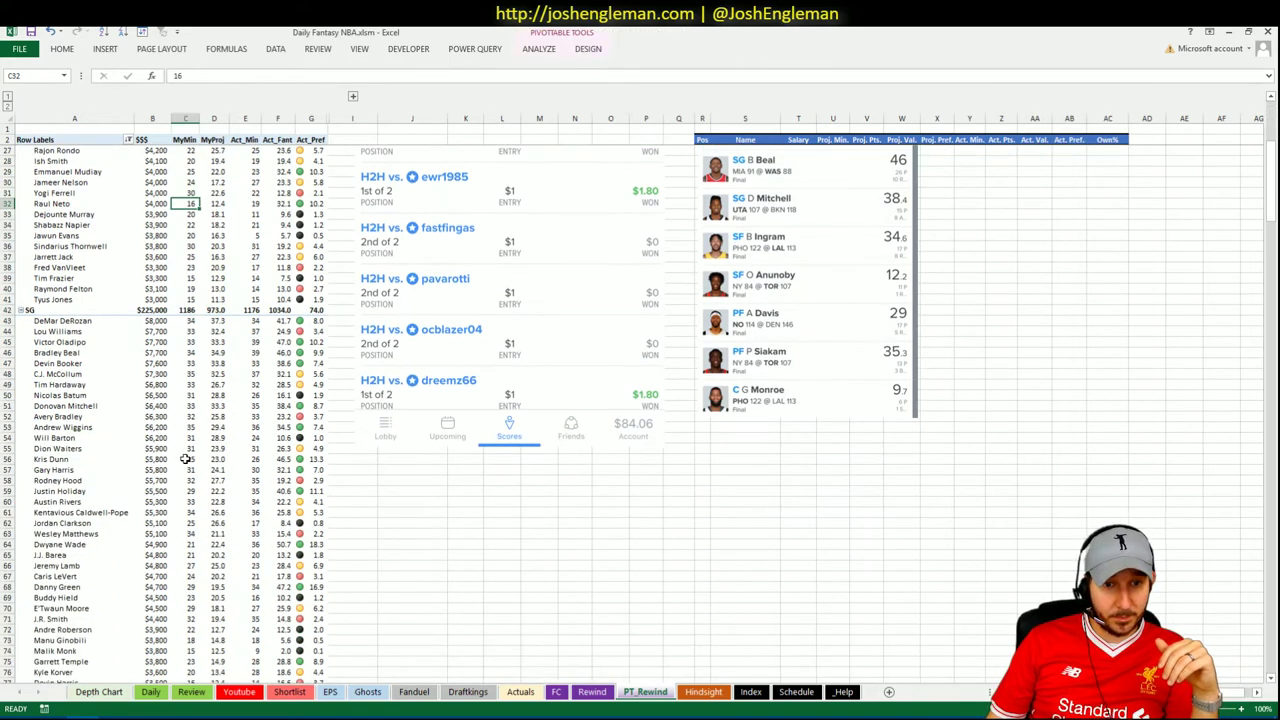
pyautogui.scroll(-2, 189, 458)
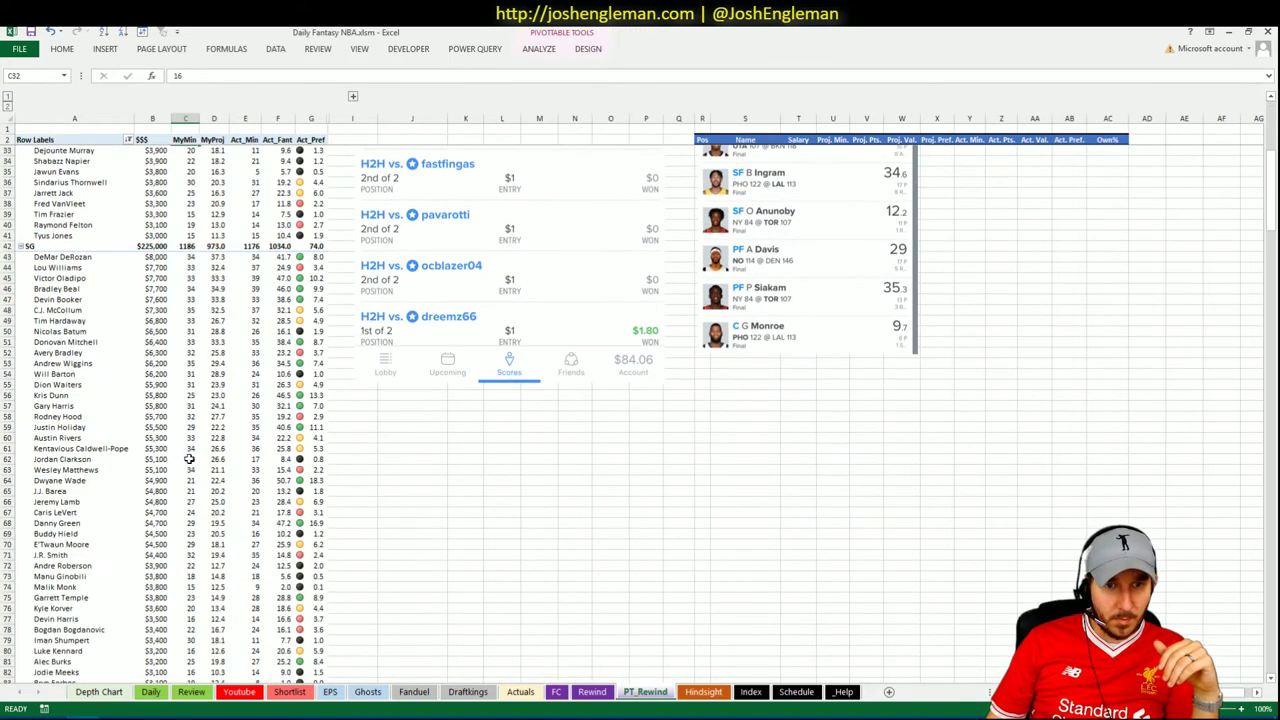
pyautogui.click(315, 331)
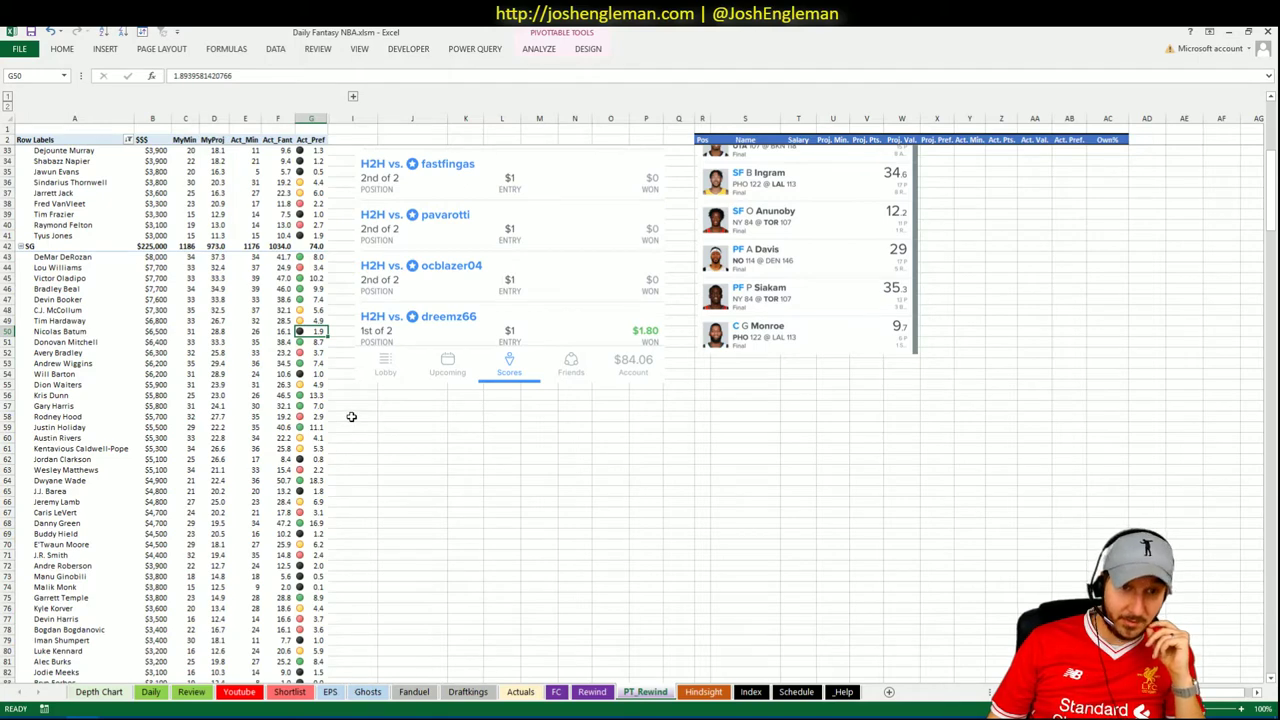
pyautogui.click(317, 373)
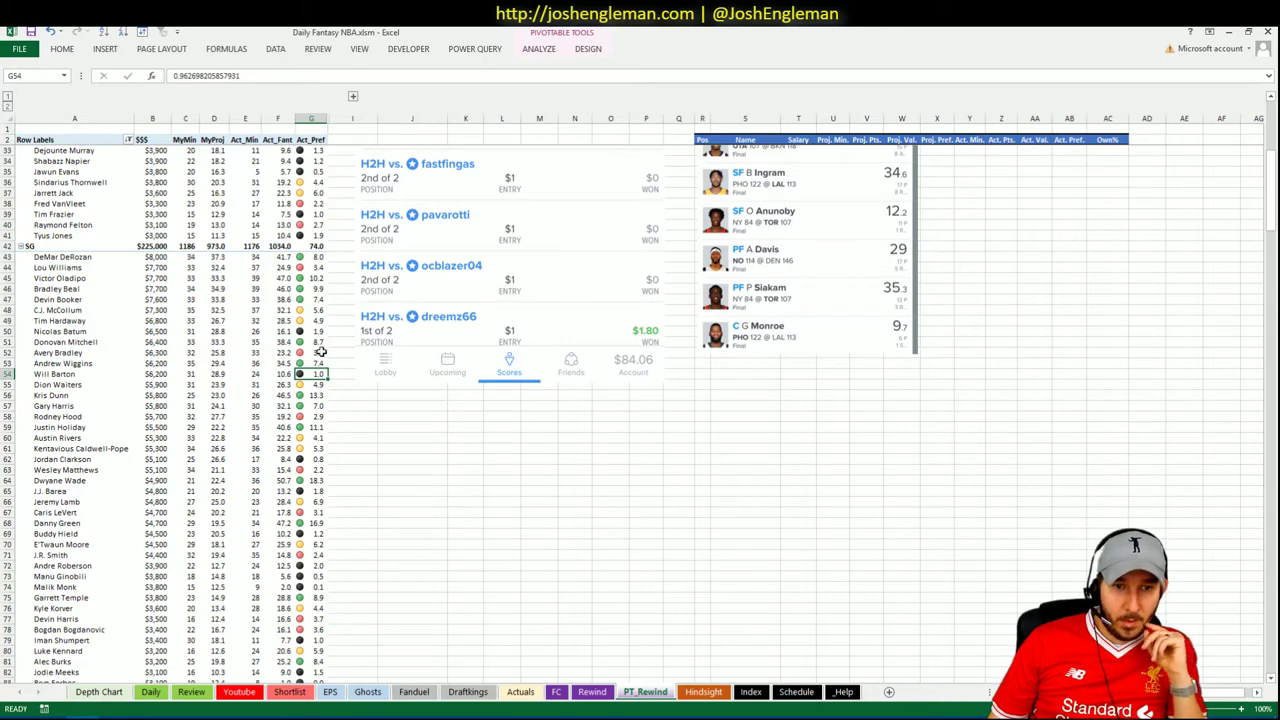
pyautogui.scroll(-2, 310, 262)
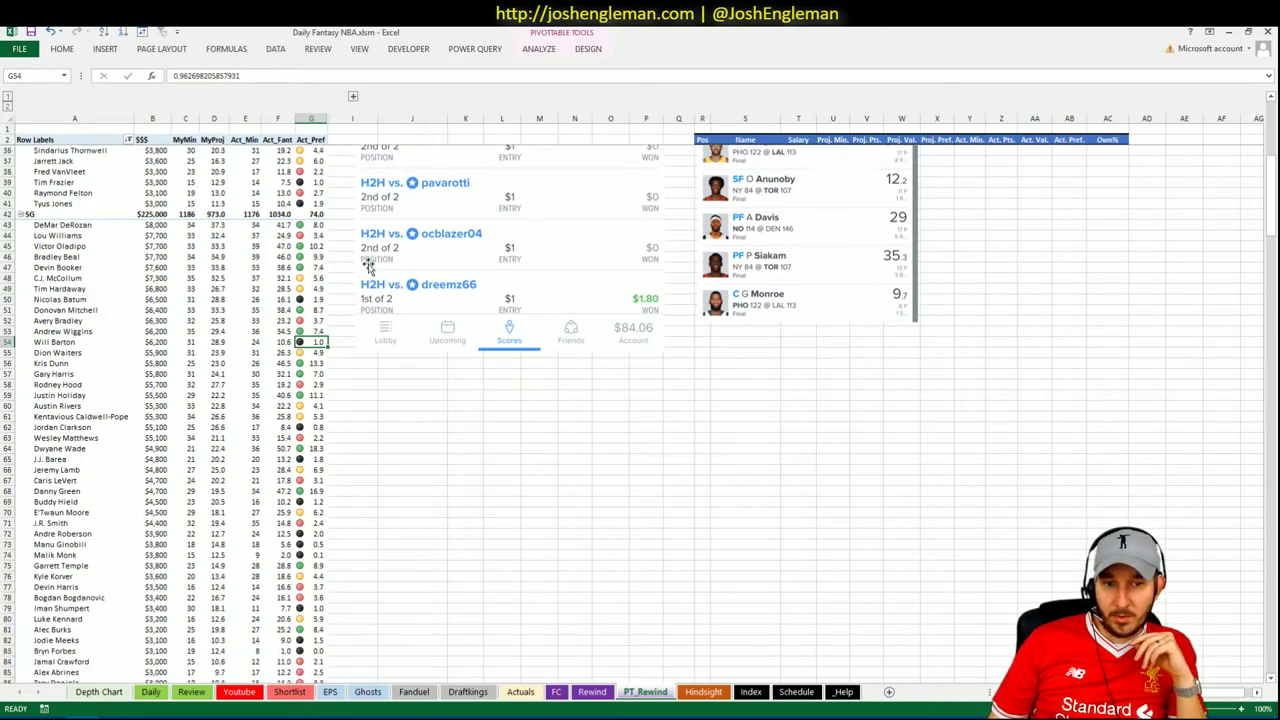
# Step: Scroll up and check Donovan Mitchell's 70.1% ownership in the lineup table
pyautogui.scroll(5, 528, 280)
pyautogui.scroll(7, 535, 285)
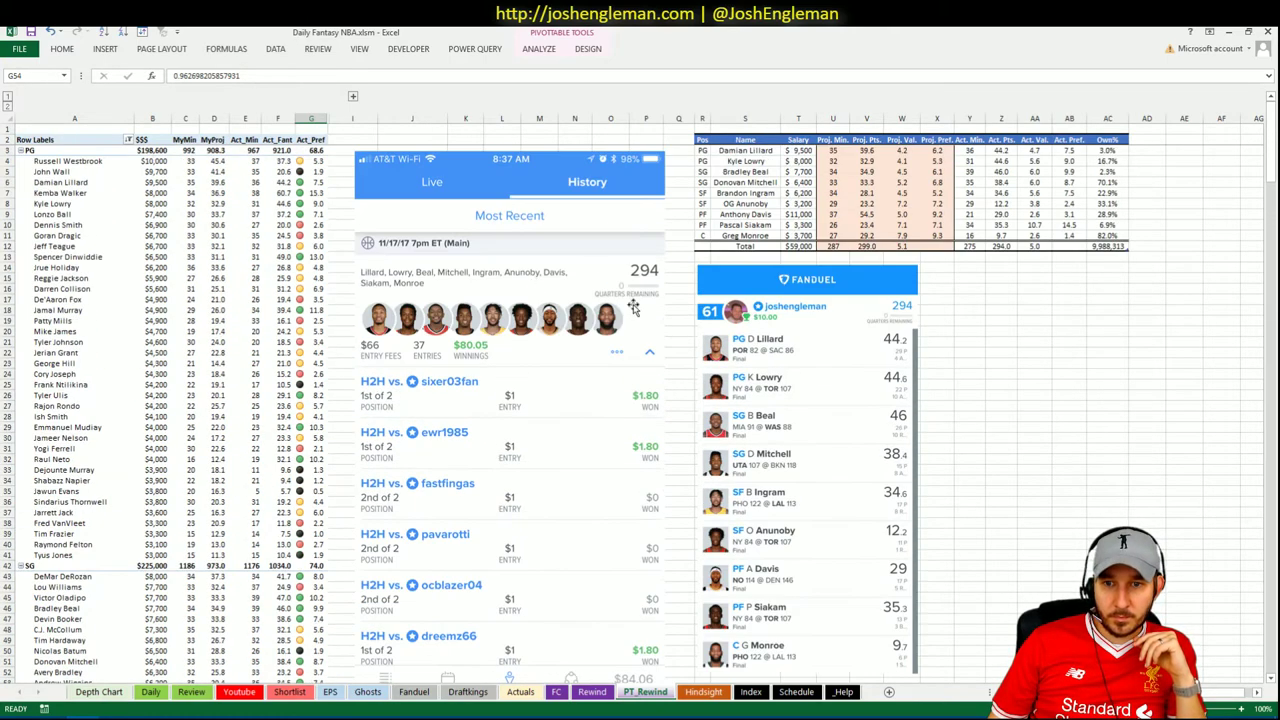
pyautogui.click(772, 183)
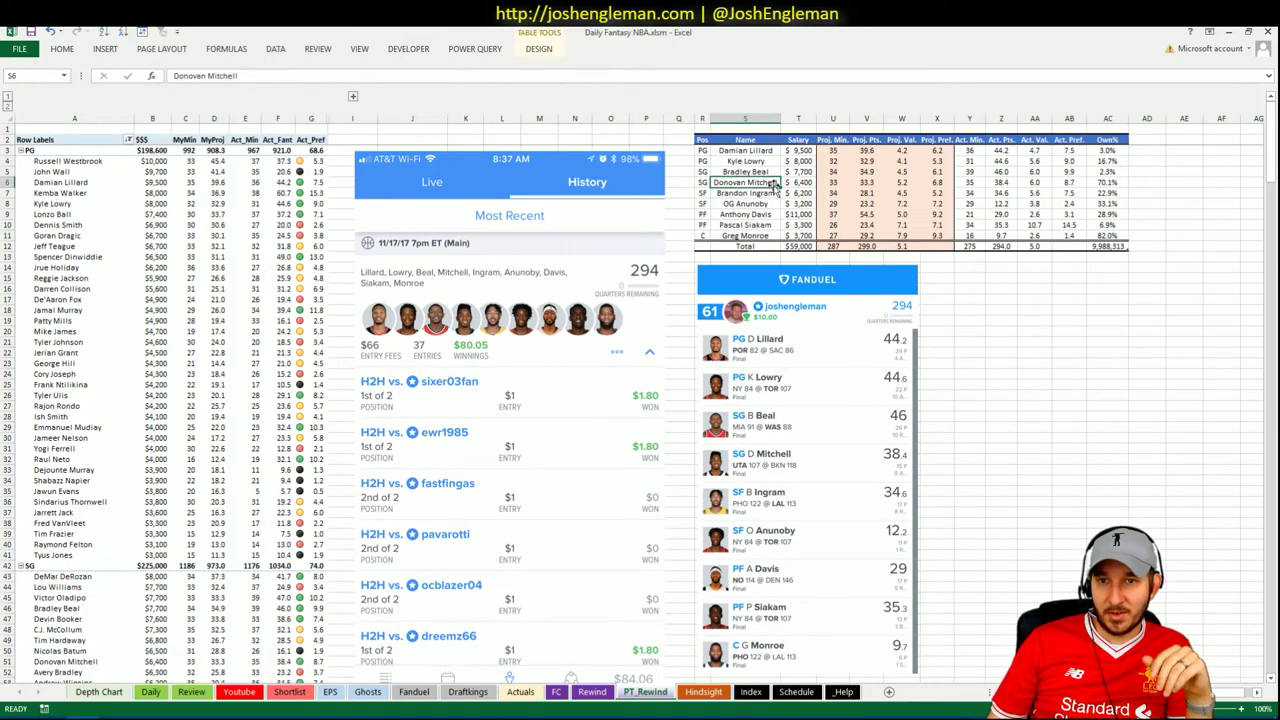
pyautogui.click(1120, 182)
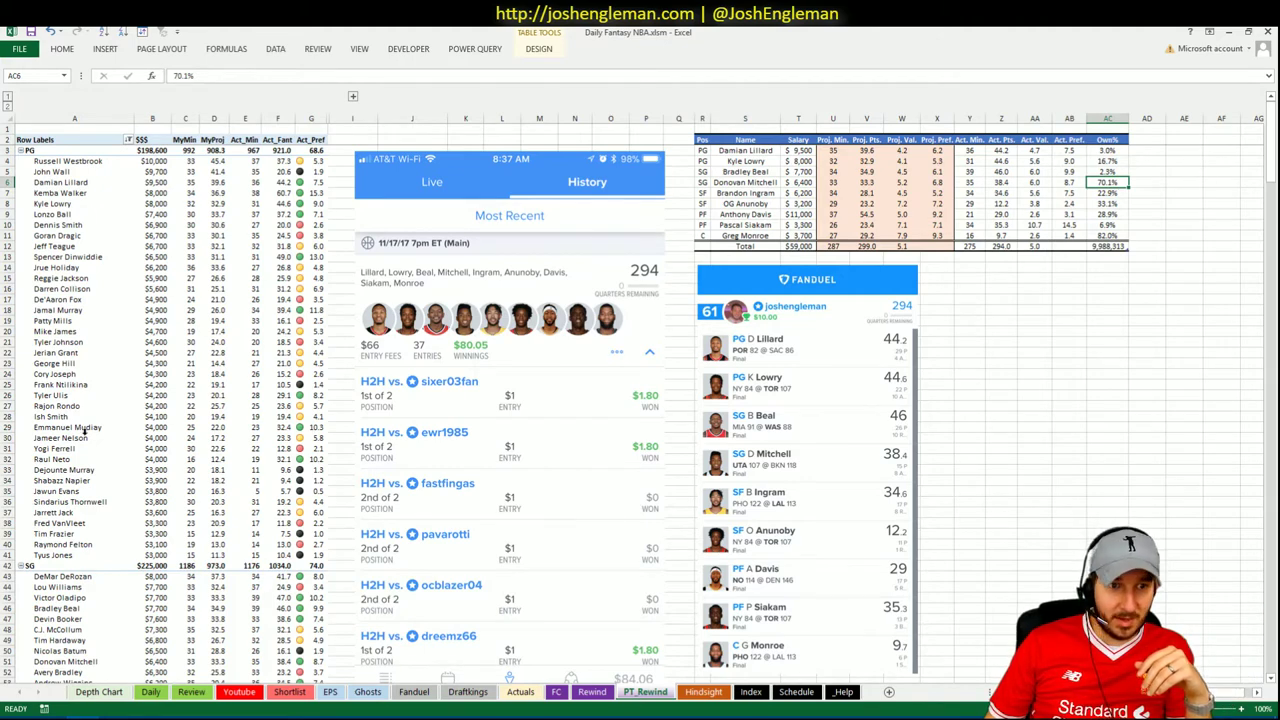
# Step: Check Kris Dunn's 13.3 Act_Pref and 26 minutes, and Justin Holliday's 40.6 points
pyautogui.click(157, 417)
pyautogui.scroll(-6, 157, 420)
pyautogui.scroll(-4, 157, 420)
pyautogui.scroll(-1, 157, 420)
pyautogui.scroll(-1, 157, 420)
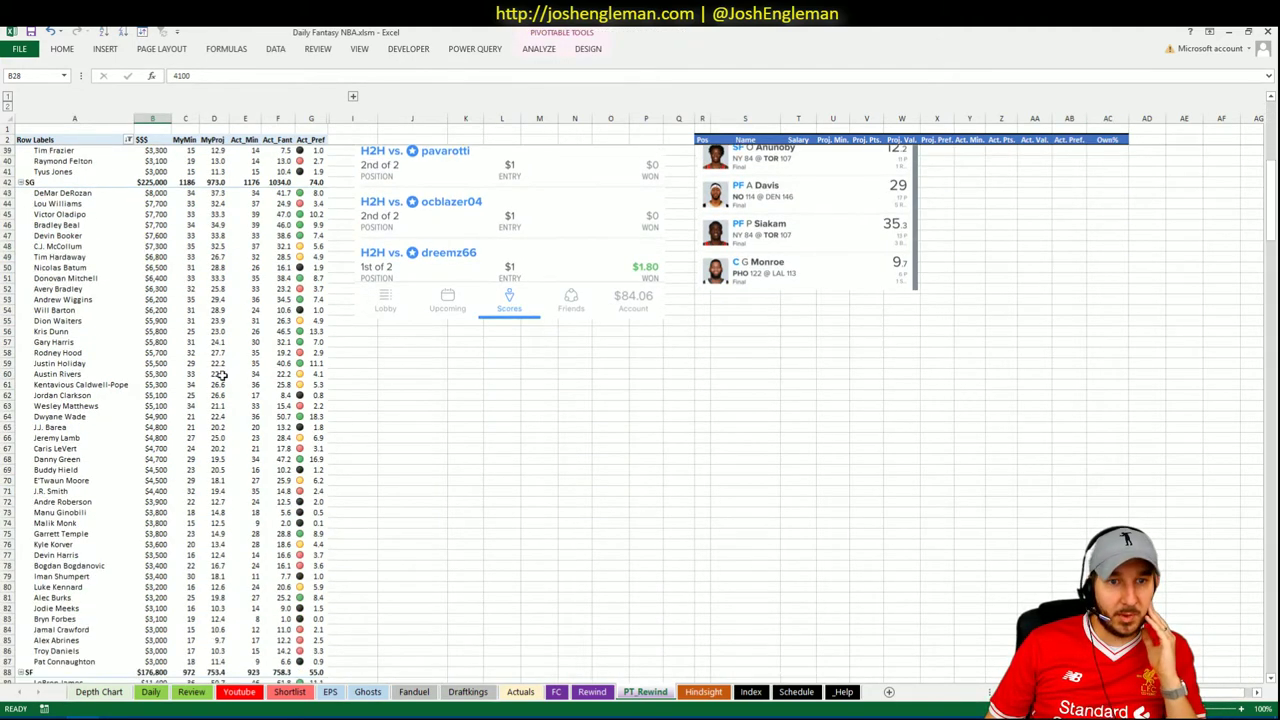
pyautogui.click(314, 331)
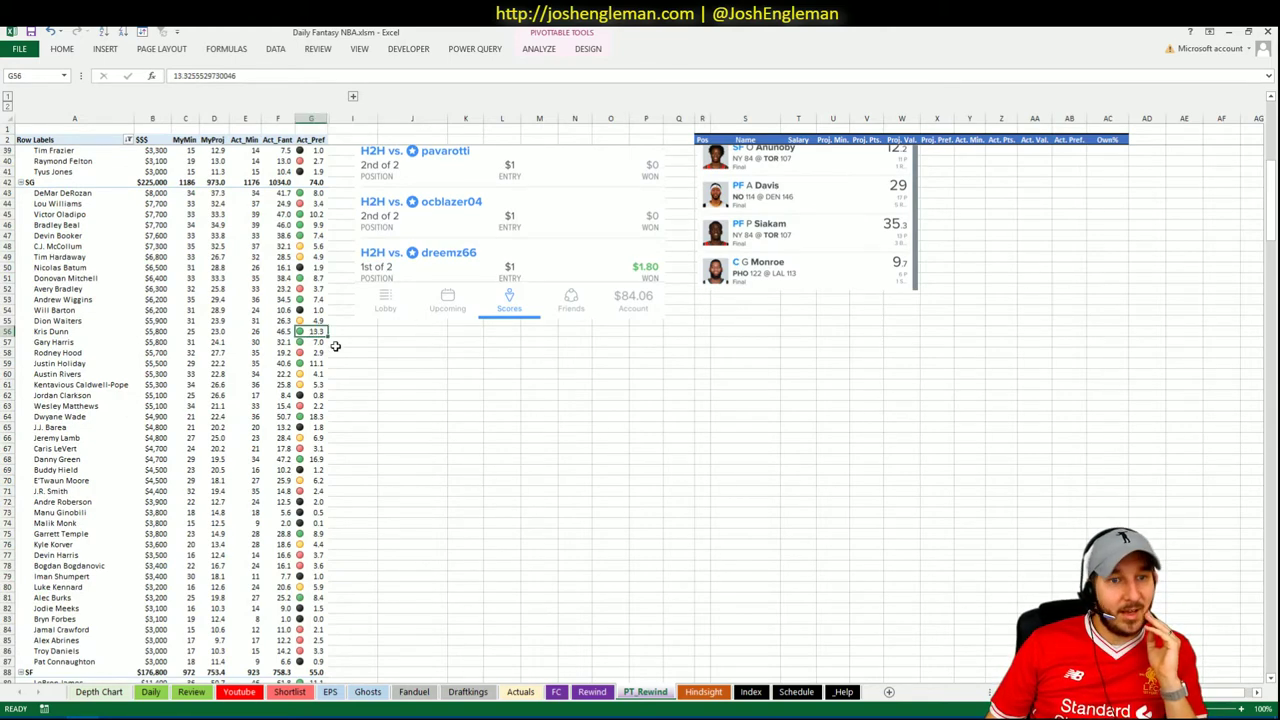
pyautogui.click(243, 331)
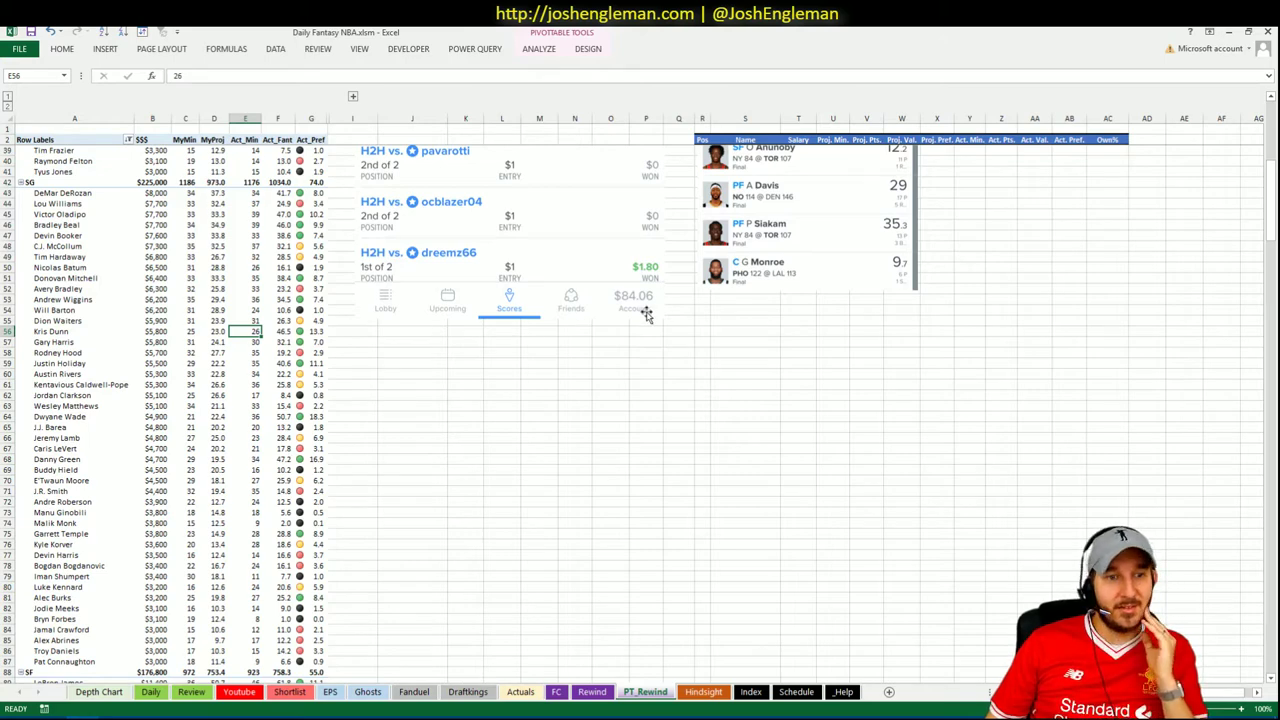
pyautogui.click(281, 364)
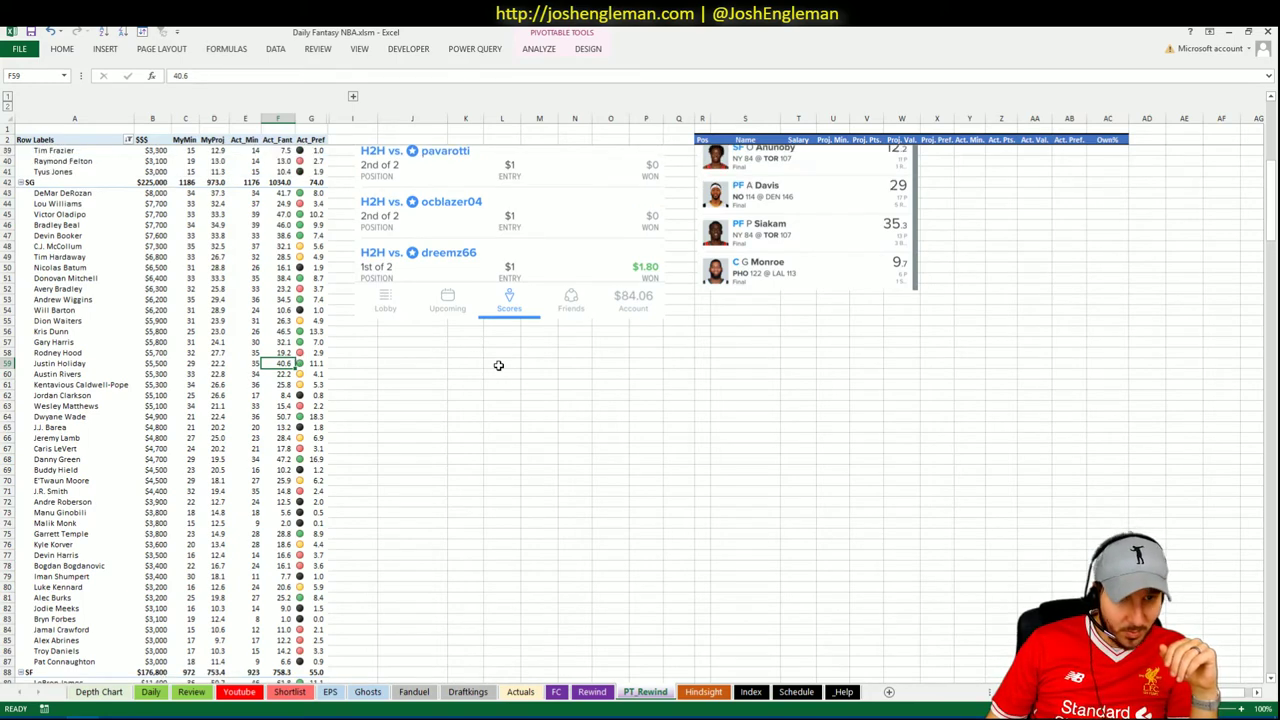
# Step: Review Dwyane Wade's 18.3 Act_Pref, 36 minutes, 50.7 points, projection and salary
pyautogui.click(313, 418)
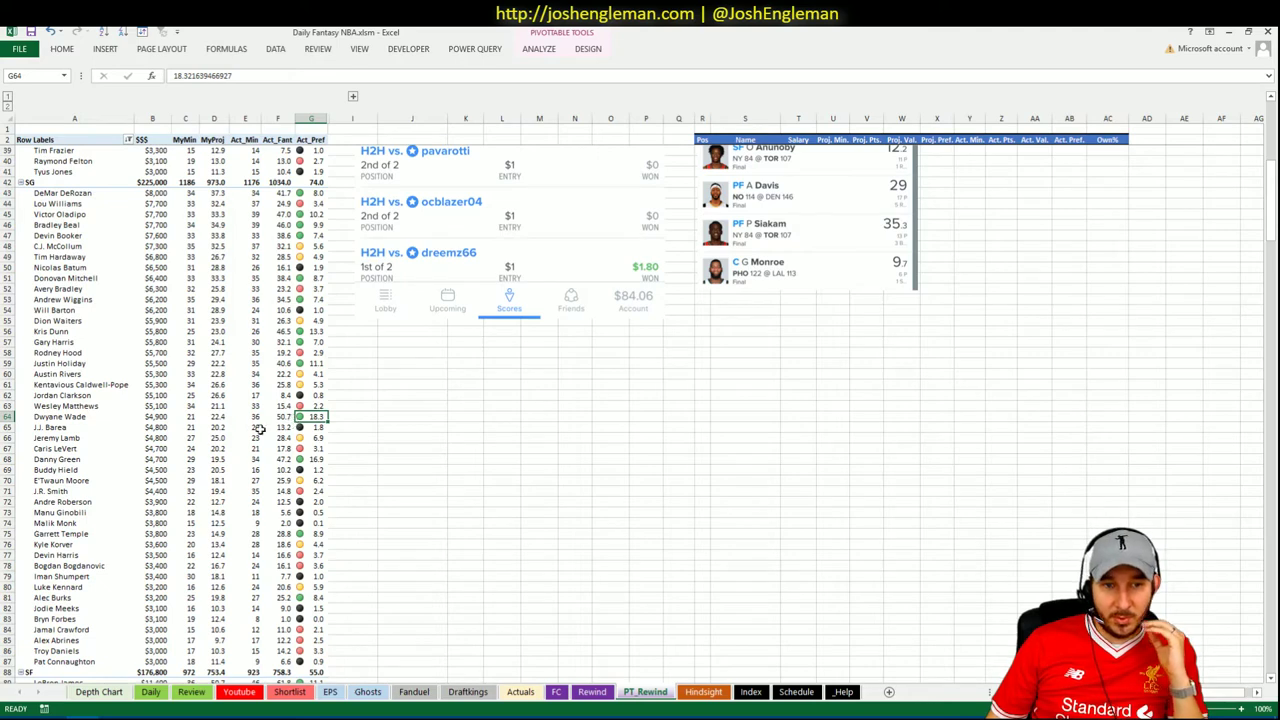
pyautogui.click(255, 417)
pyautogui.click(308, 419)
pyautogui.click(255, 417)
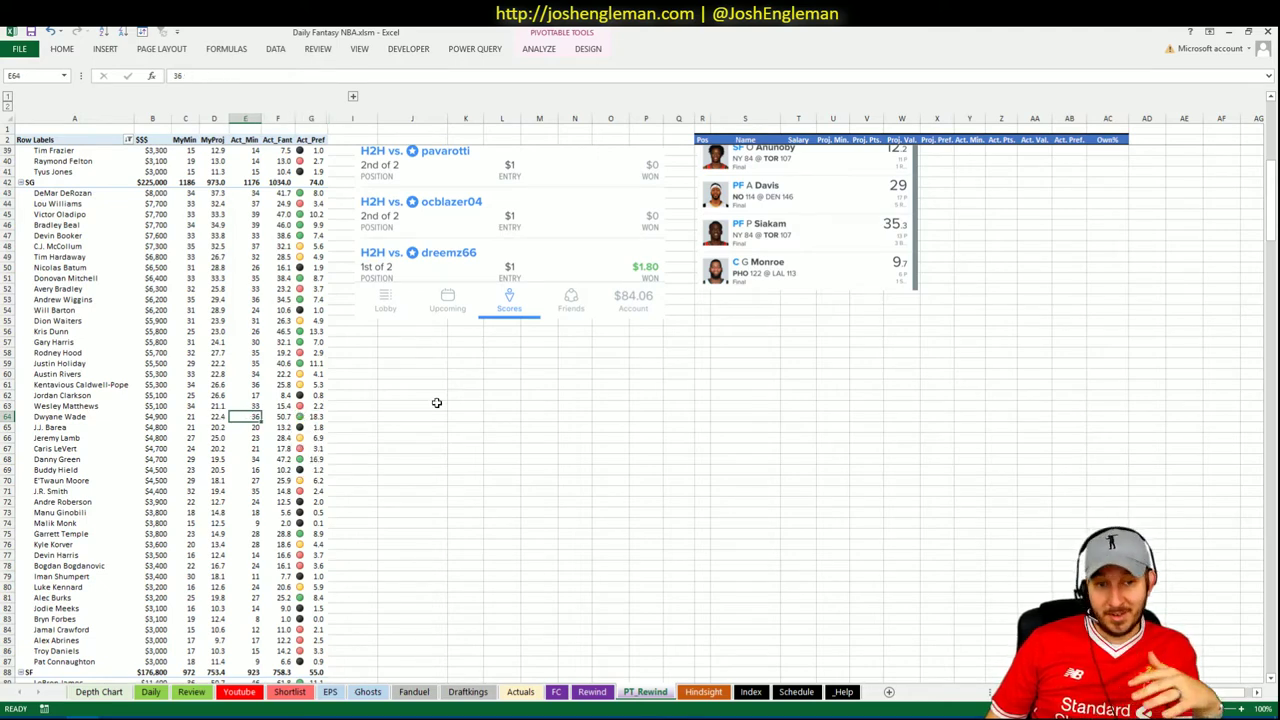
pyautogui.click(277, 417)
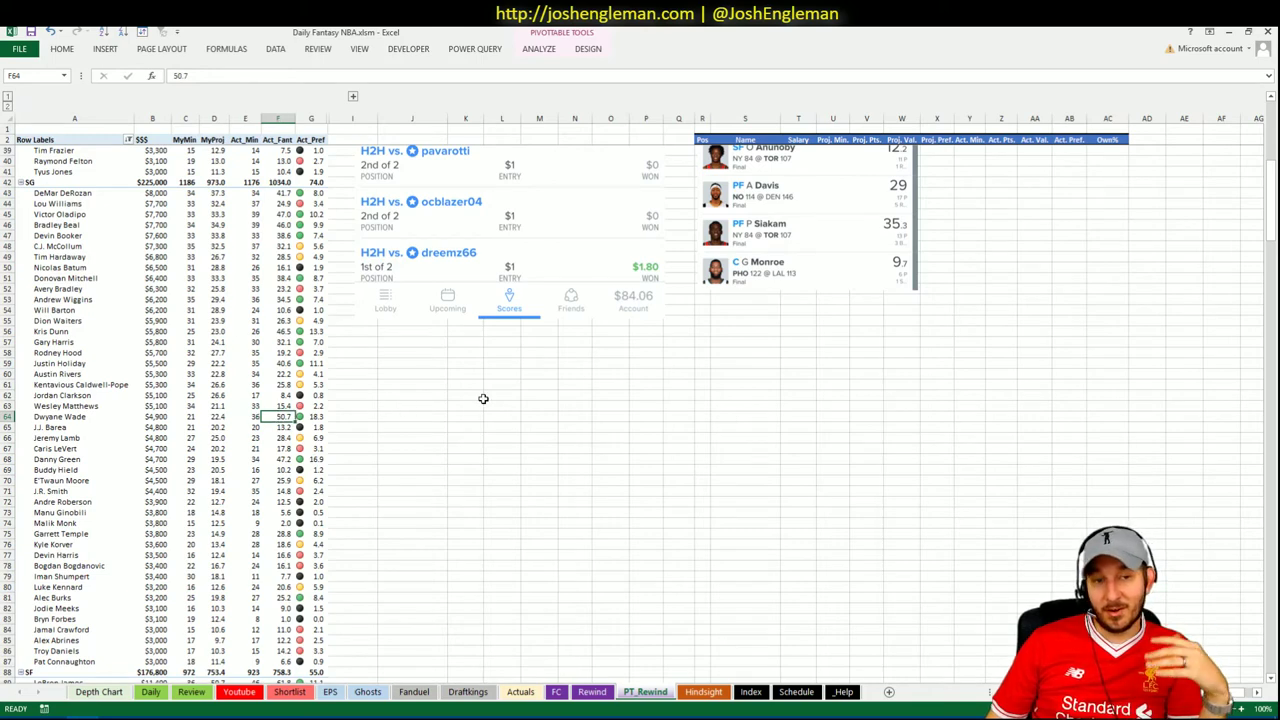
pyautogui.click(386, 408)
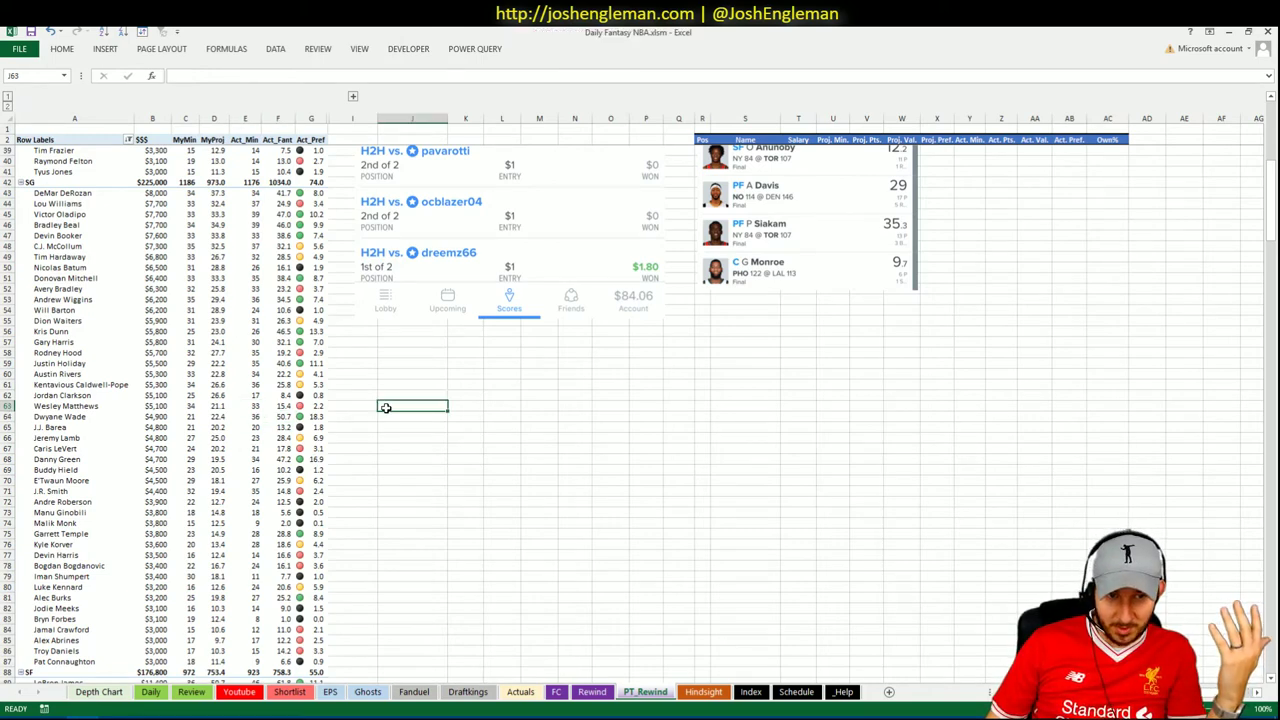
pyautogui.click(218, 416)
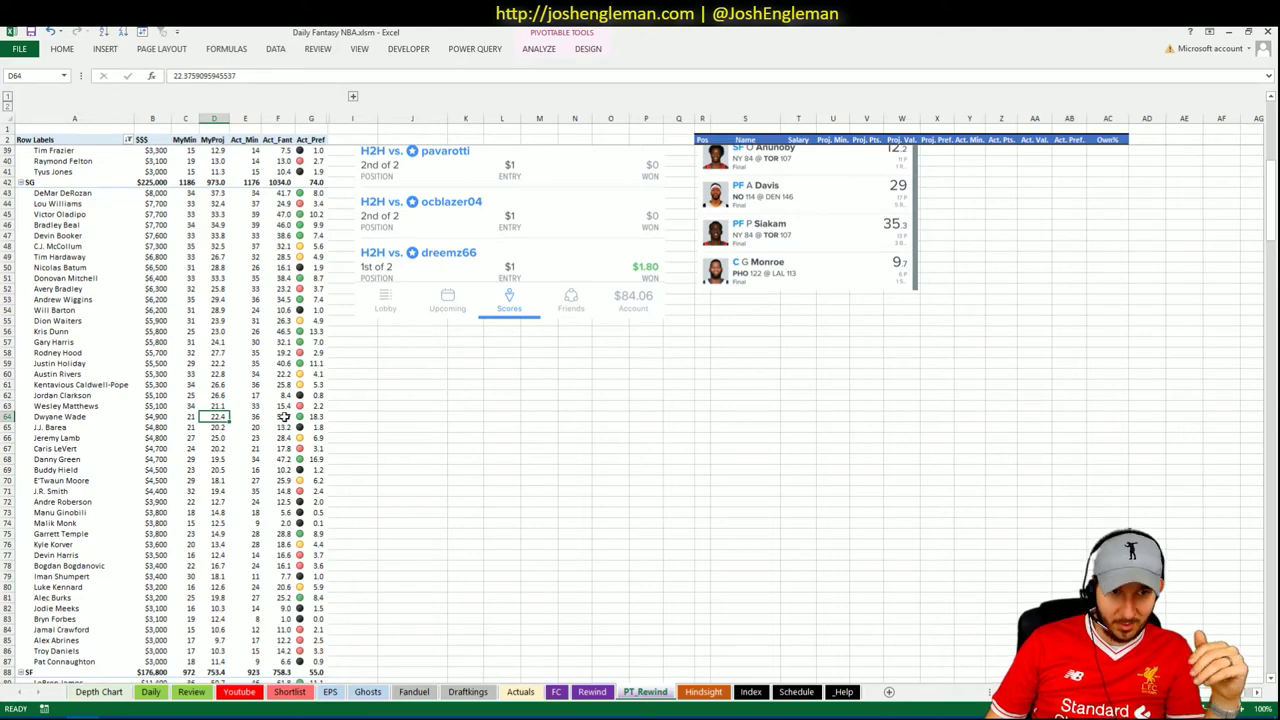
pyautogui.click(155, 417)
pyautogui.click(250, 417)
pyautogui.click(290, 415)
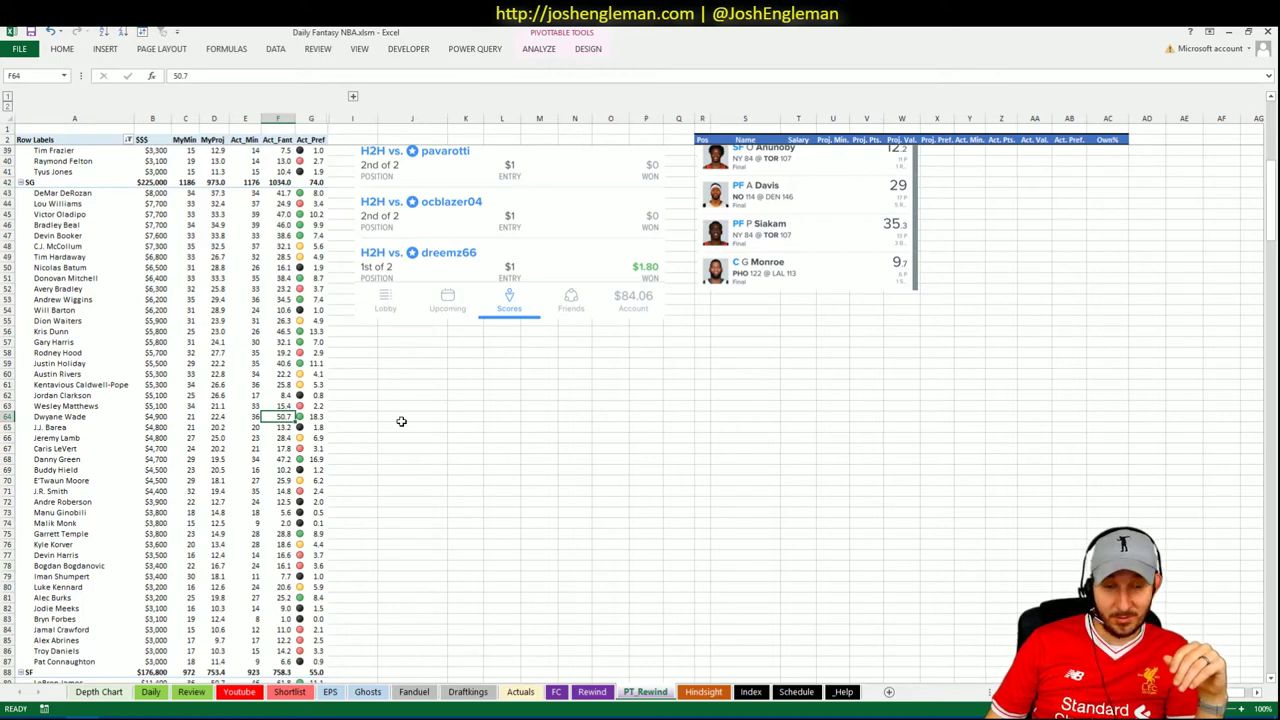
# Step: Check Danny Green's 47.2 points on 34 minutes (29 projected) and E'Twaun Moore's projection
pyautogui.click(289, 459)
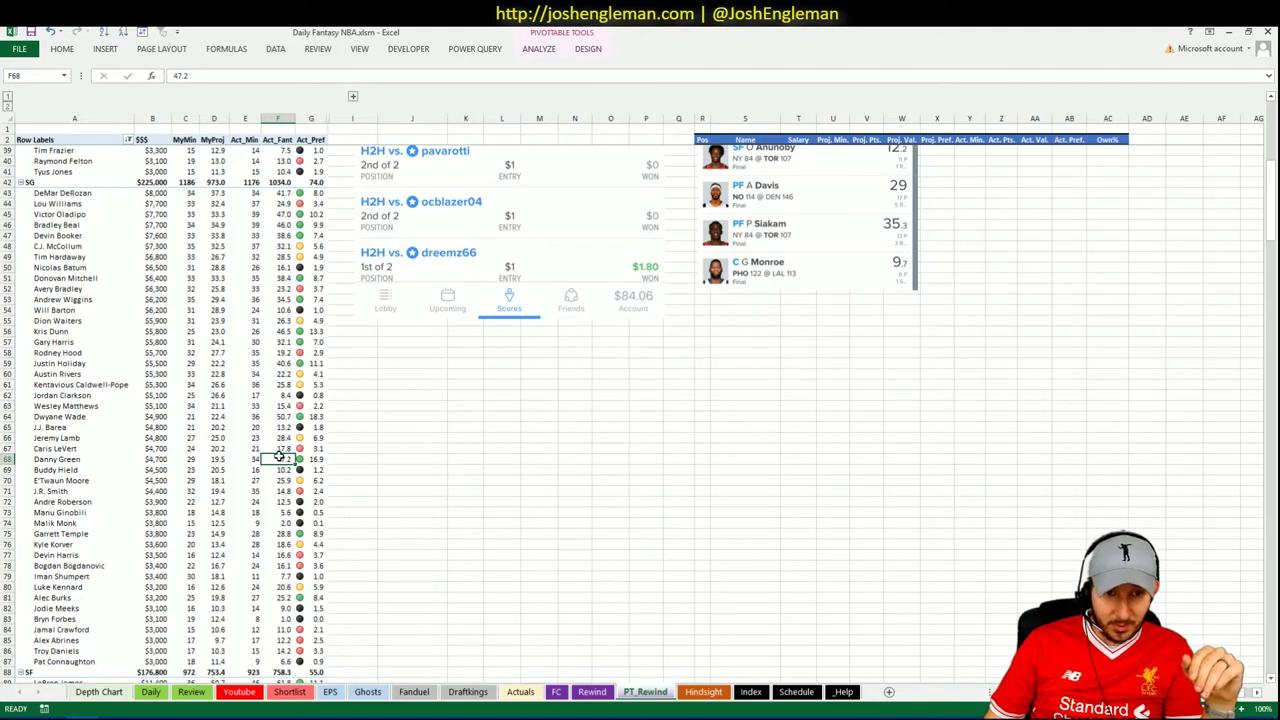
pyautogui.click(239, 461)
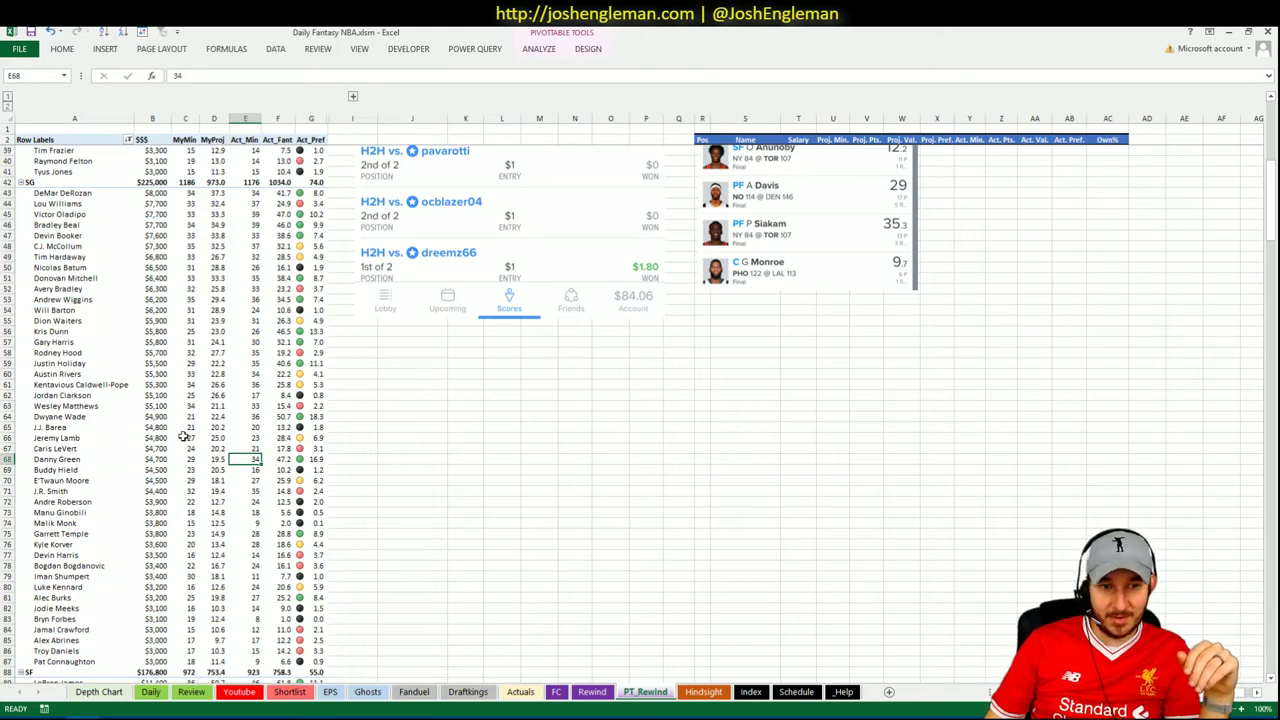
pyautogui.click(277, 459)
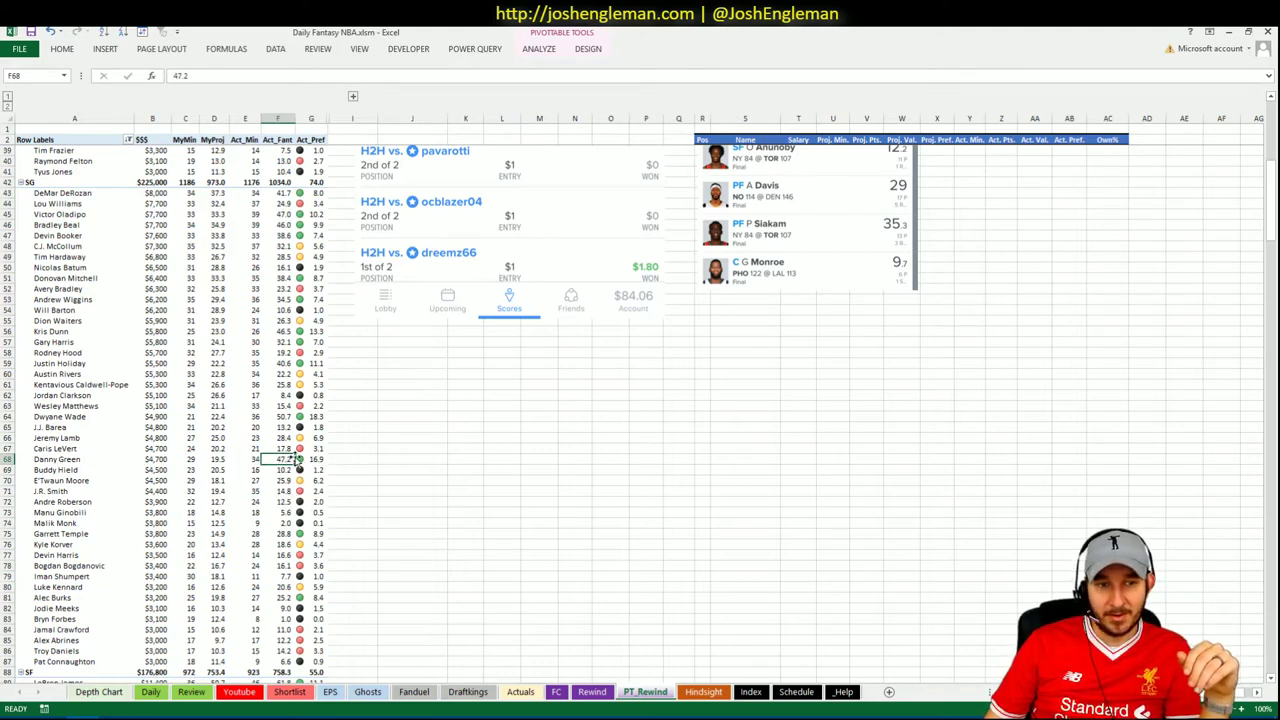
pyautogui.click(196, 461)
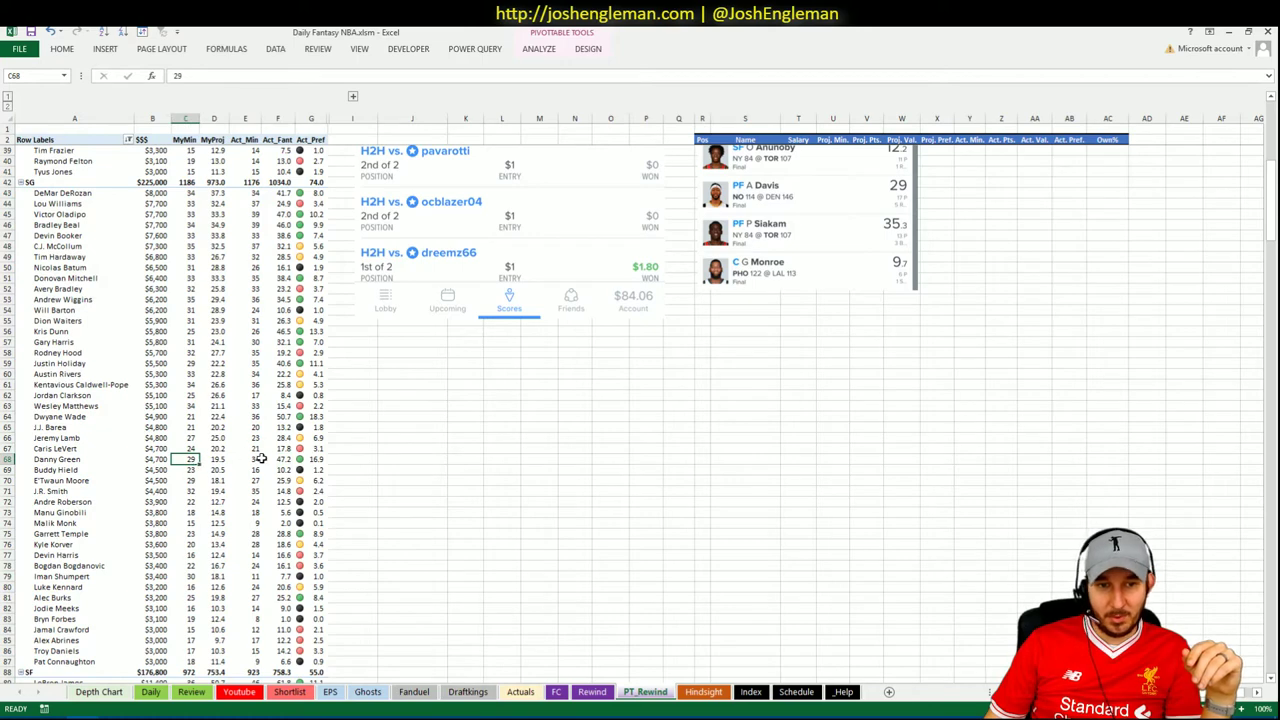
pyautogui.click(264, 459)
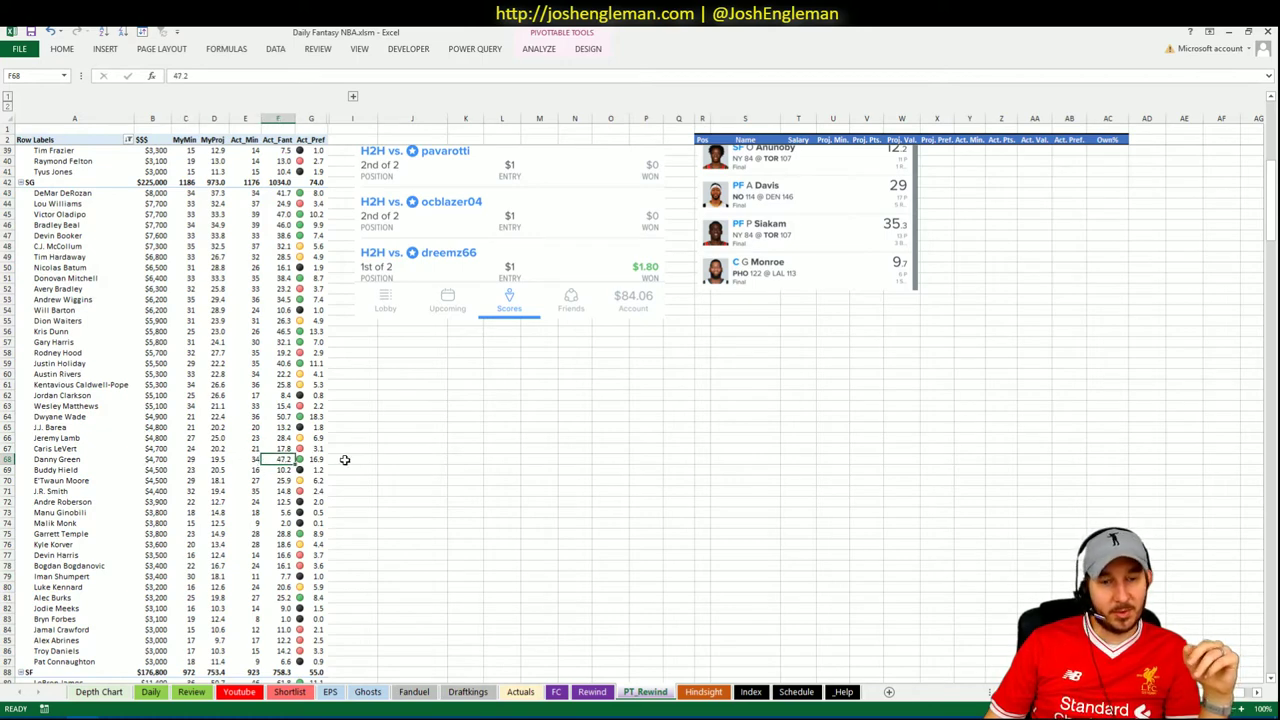
pyautogui.click(217, 479)
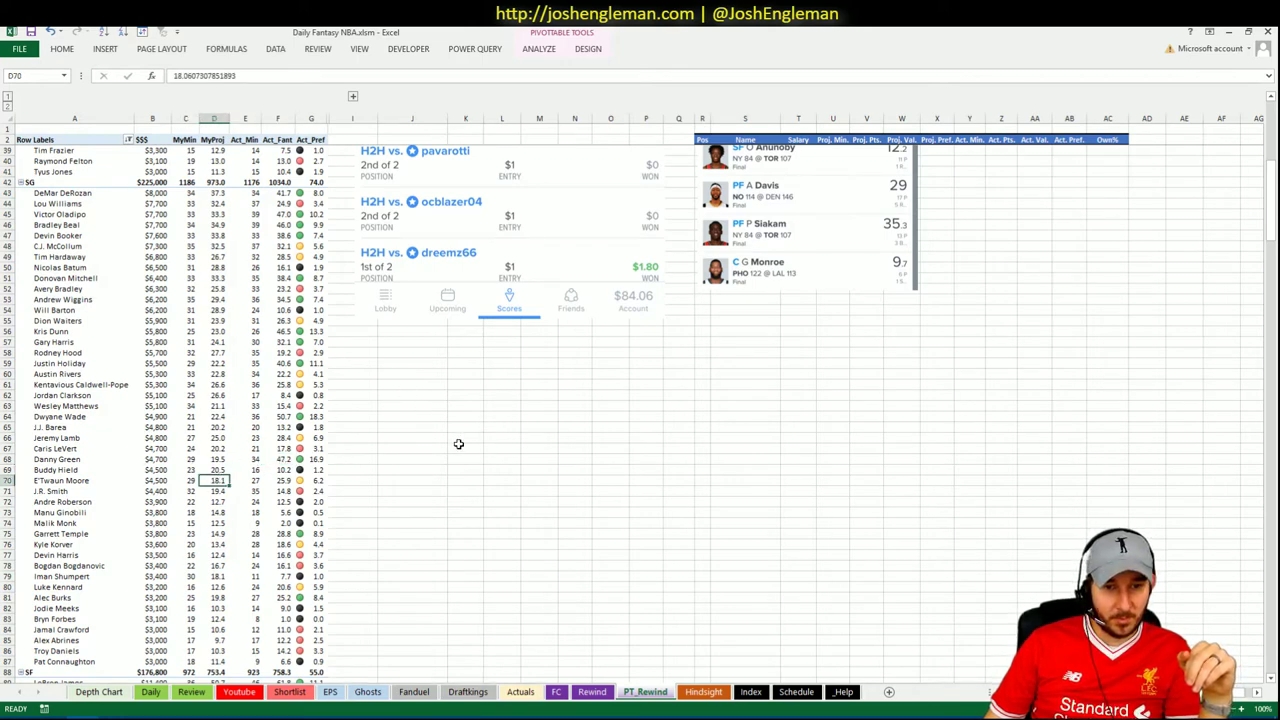
# Step: Check Alec Burks's 25.2 fantasy points, then scroll back toward the top
pyautogui.scroll(-1, 454, 446)
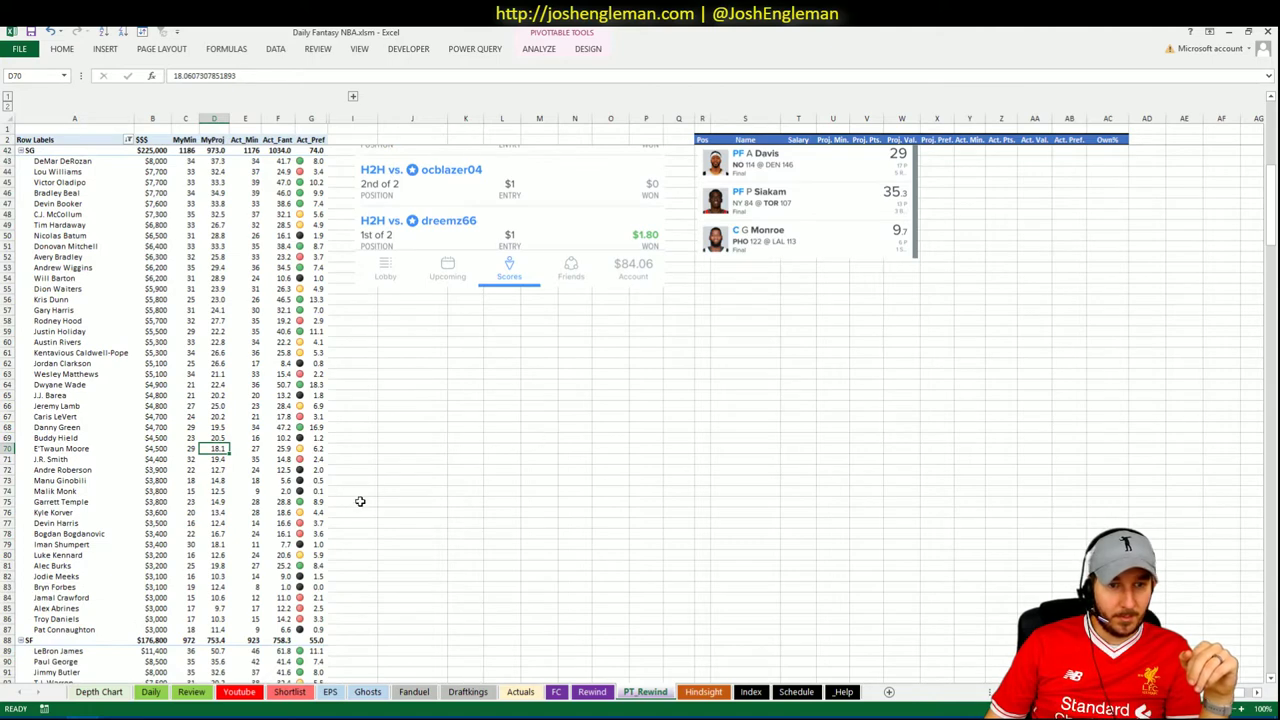
pyautogui.click(279, 565)
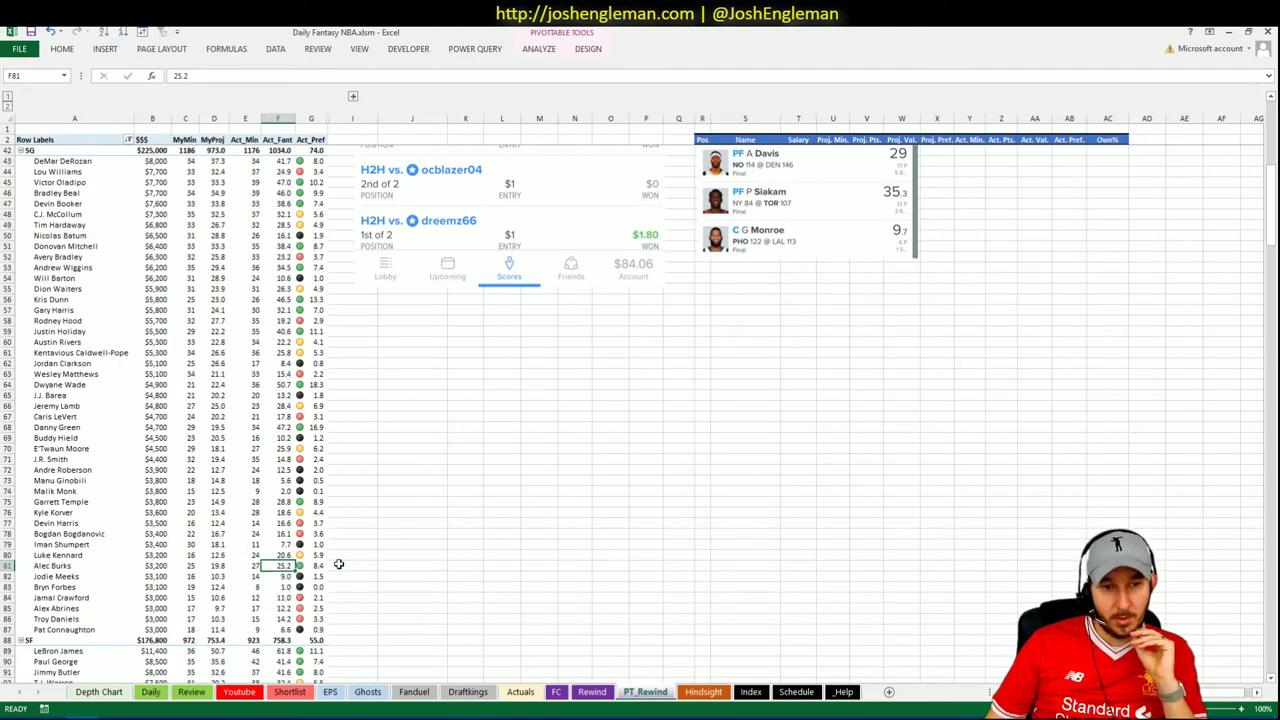
pyautogui.click(486, 569)
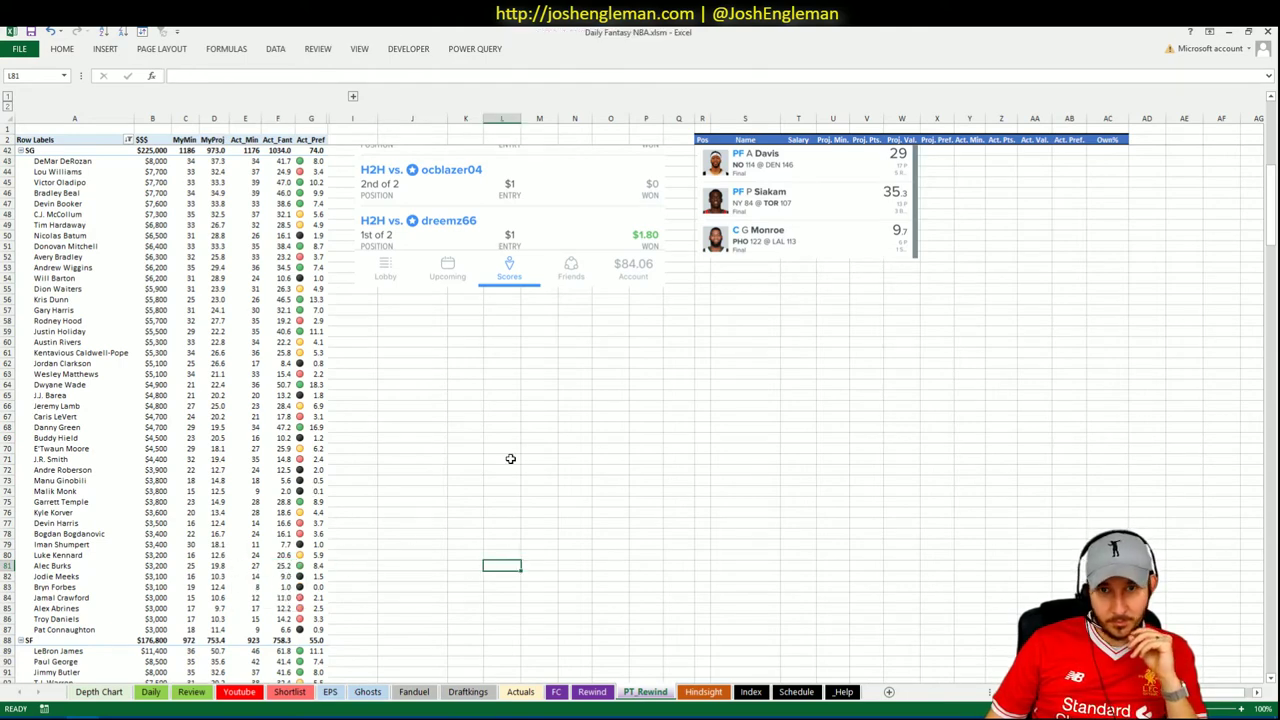
pyautogui.scroll(14, 860, 410)
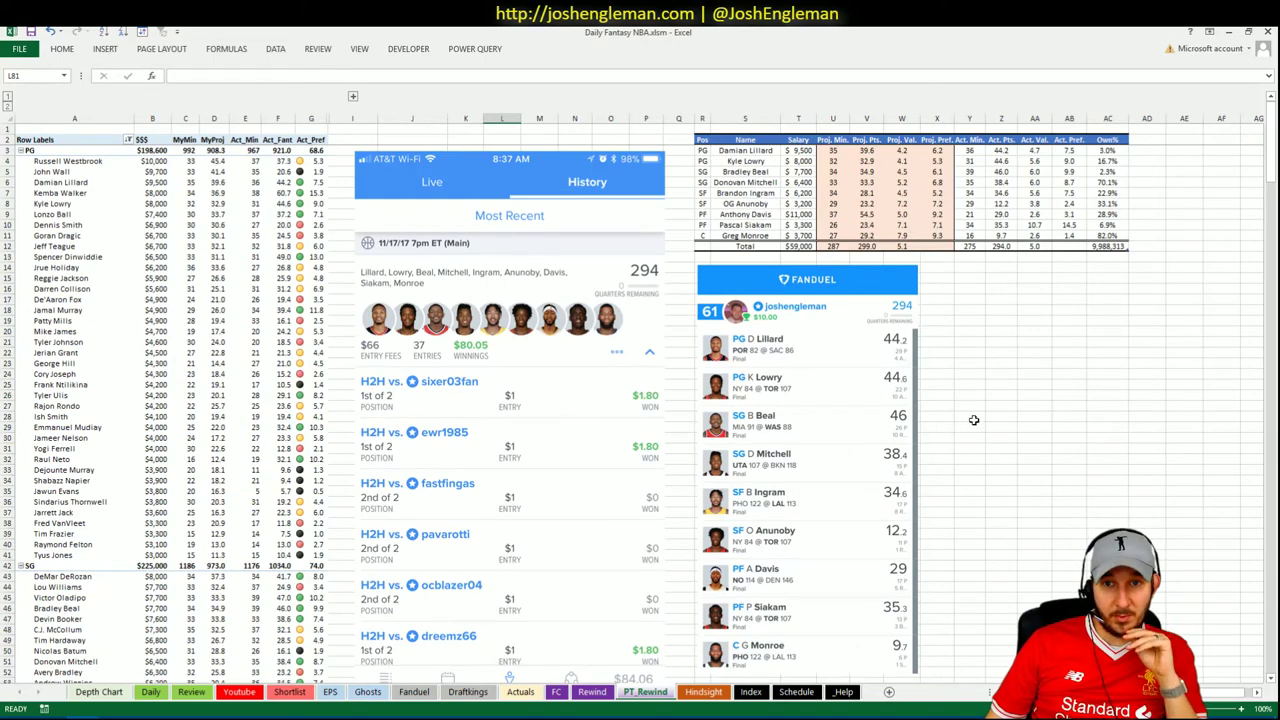
pyautogui.scroll(-9, 975, 411)
pyautogui.scroll(-8, 960, 400)
pyautogui.scroll(-7, 958, 396)
pyautogui.scroll(-3, 958, 396)
pyautogui.scroll(-1, 958, 396)
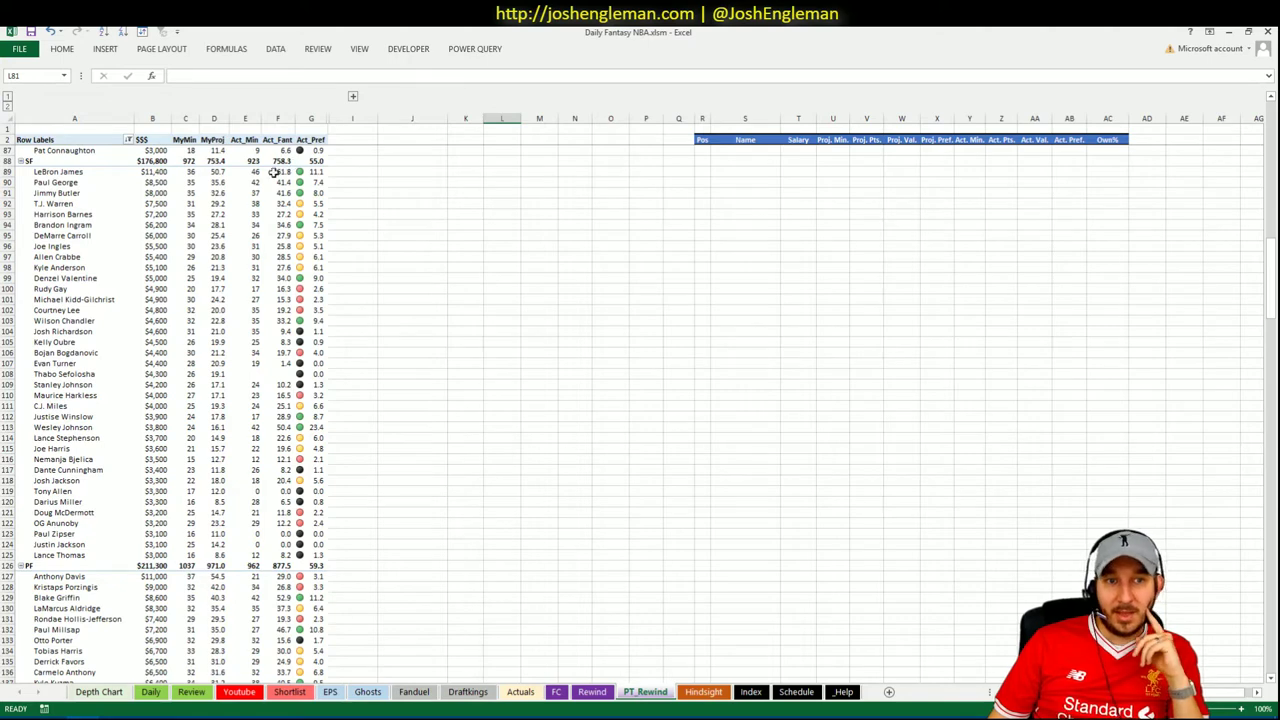
pyautogui.click(248, 172)
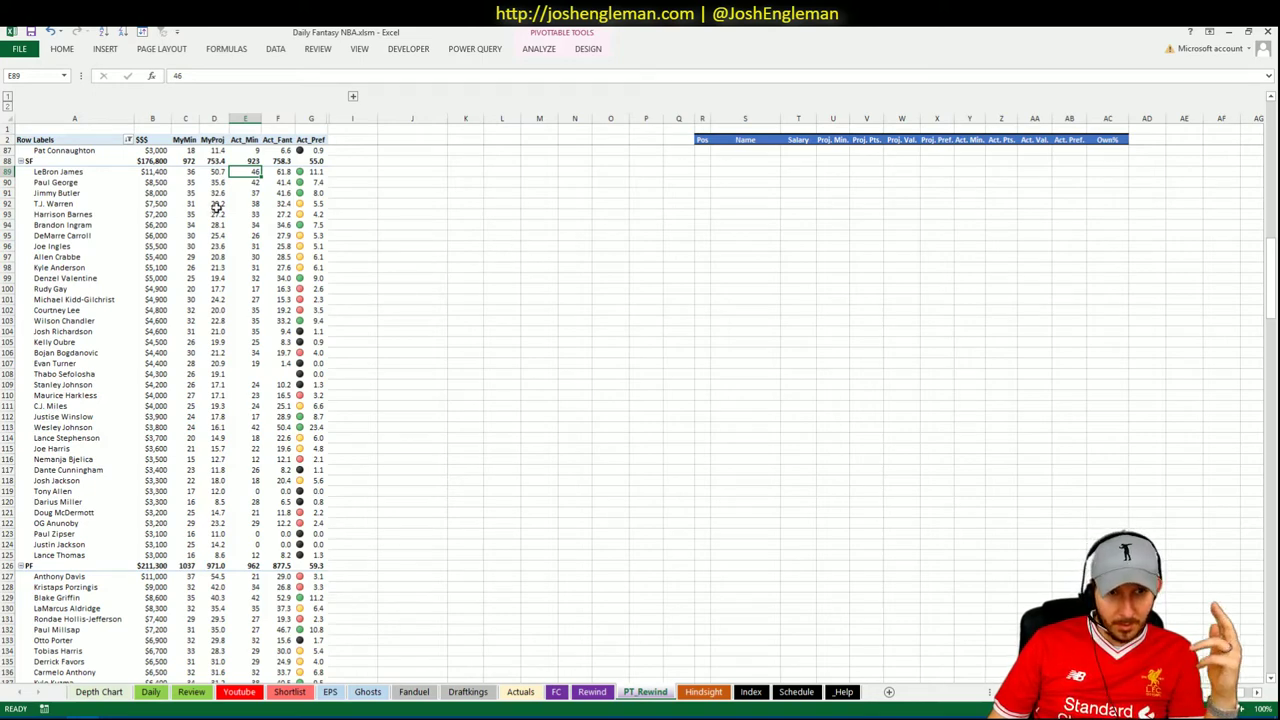
pyautogui.click(390, 192)
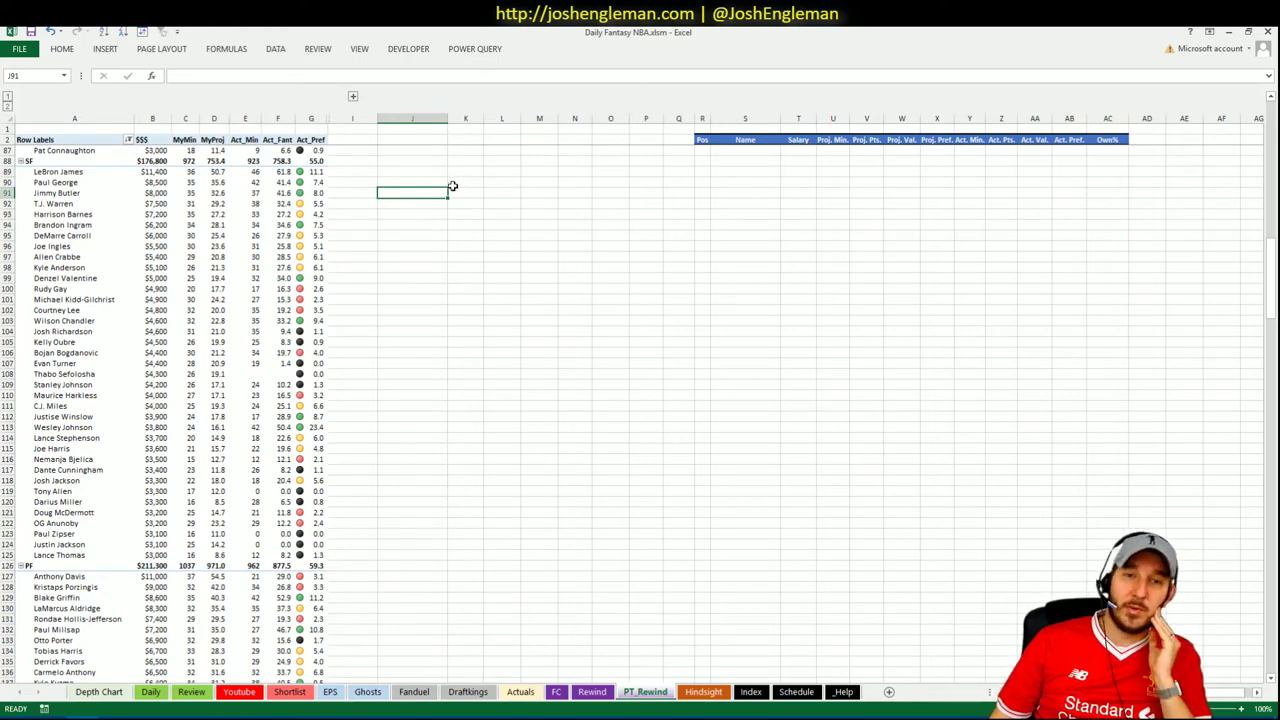
pyautogui.click(397, 172)
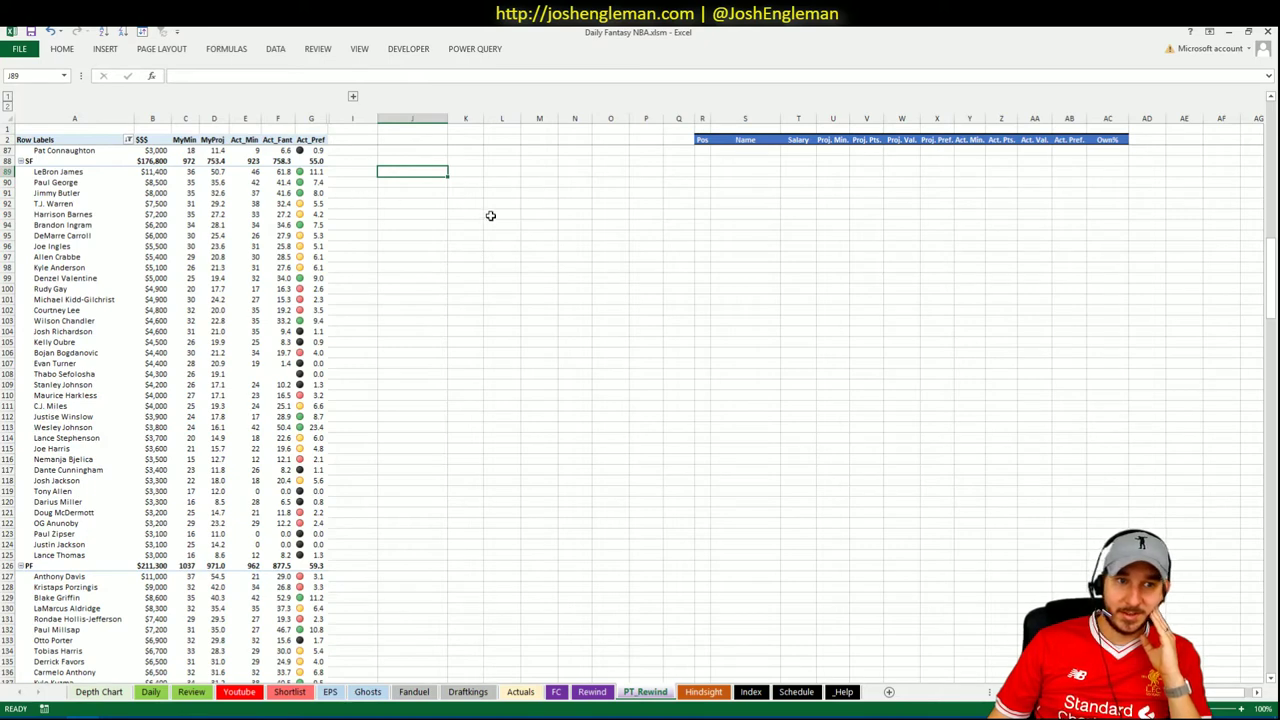
pyautogui.moveTo(62, 225); pyautogui.dragTo(315, 225)
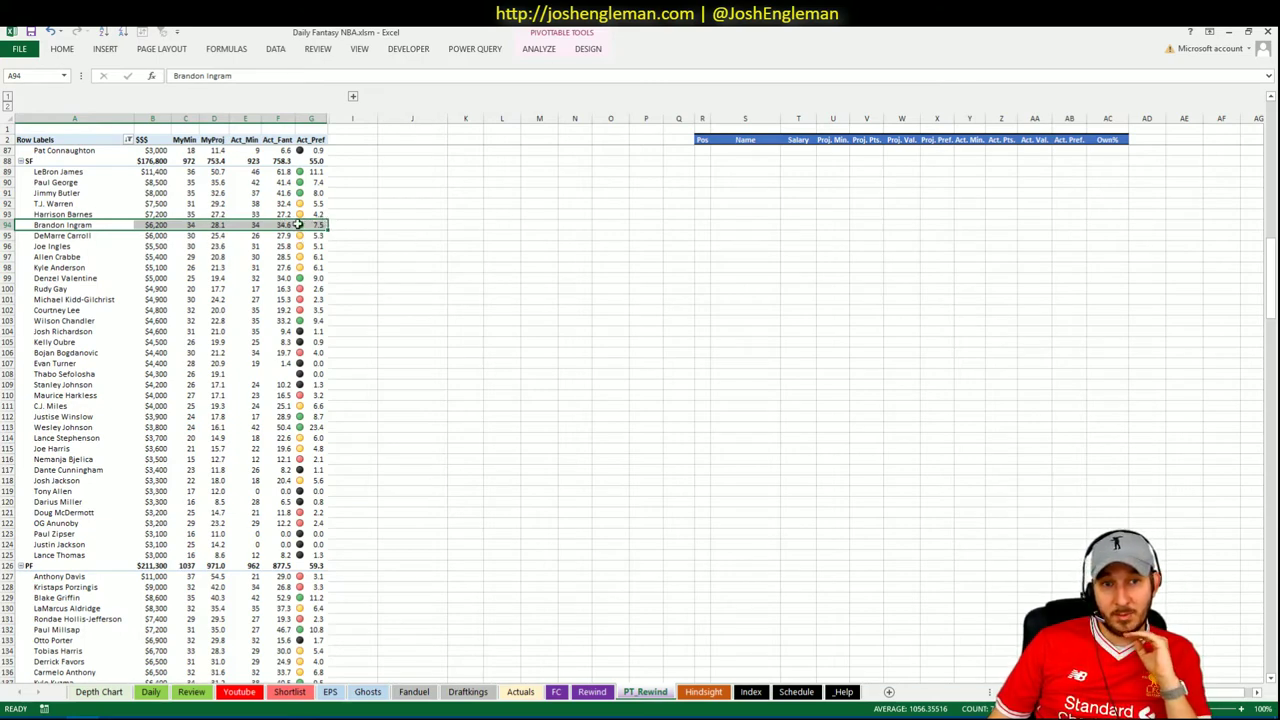
pyautogui.click(256, 228)
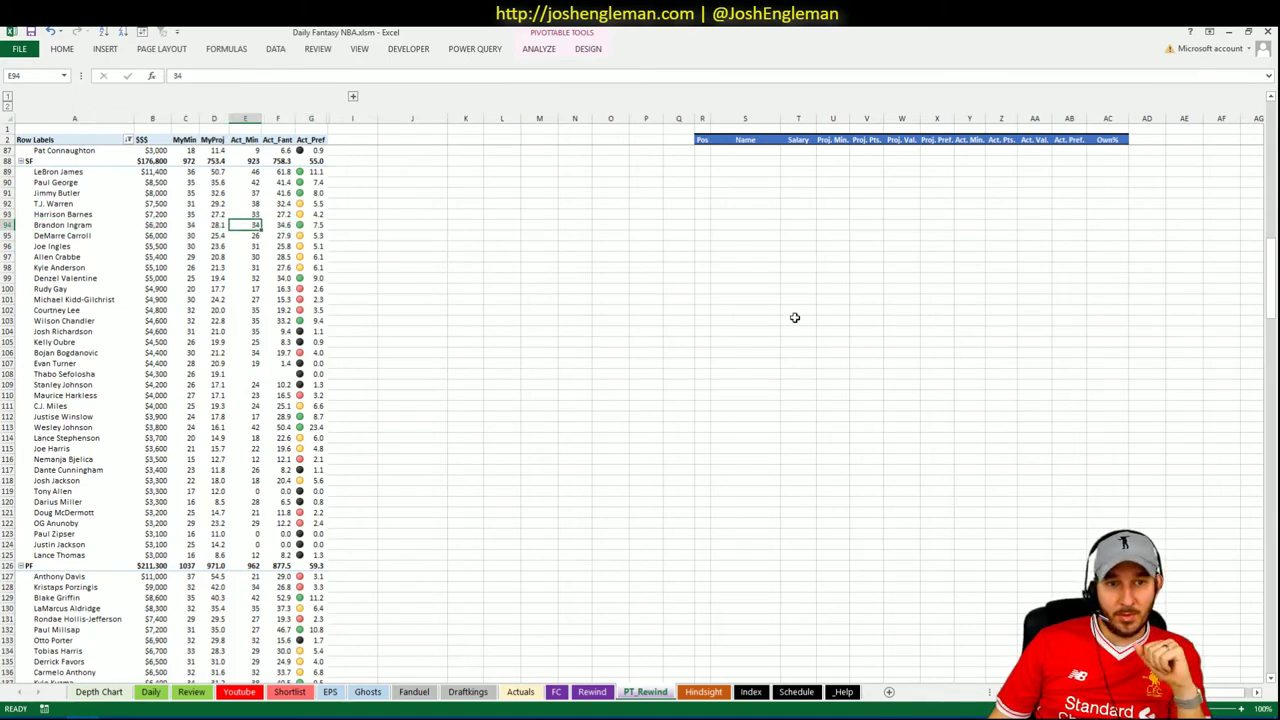
pyautogui.click(320, 278)
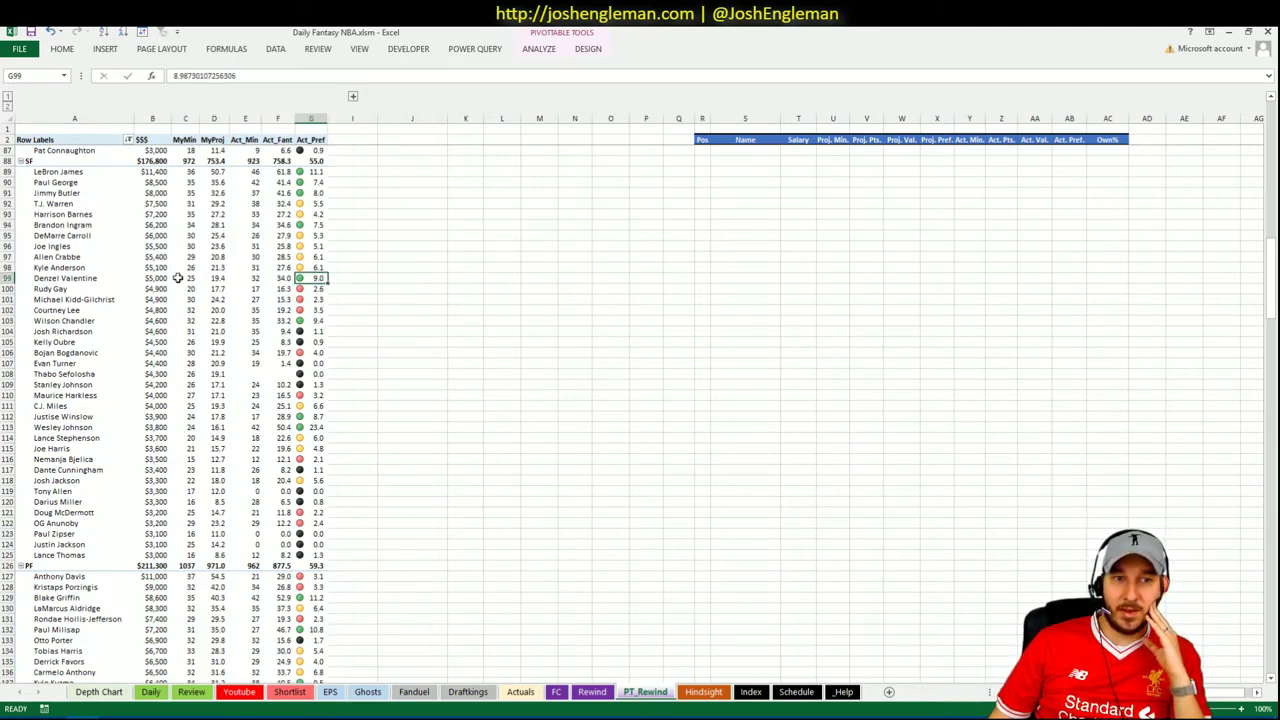
pyautogui.click(88, 281)
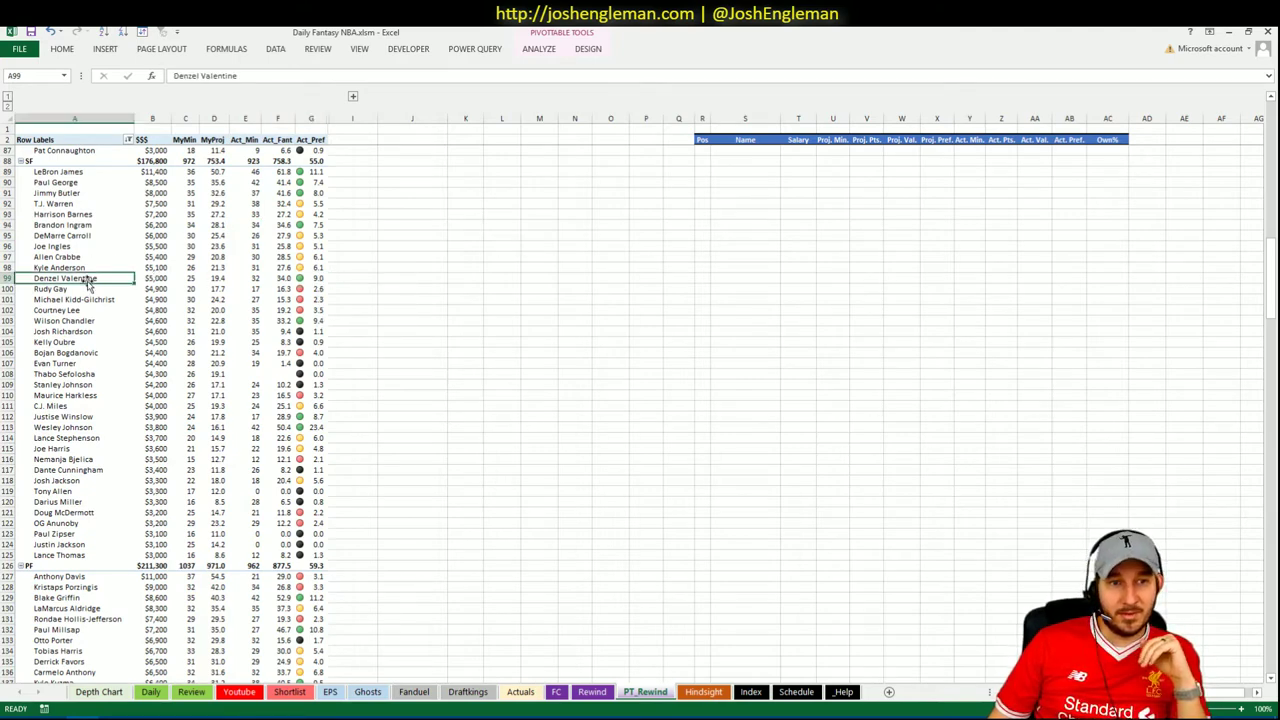
pyautogui.click(310, 320)
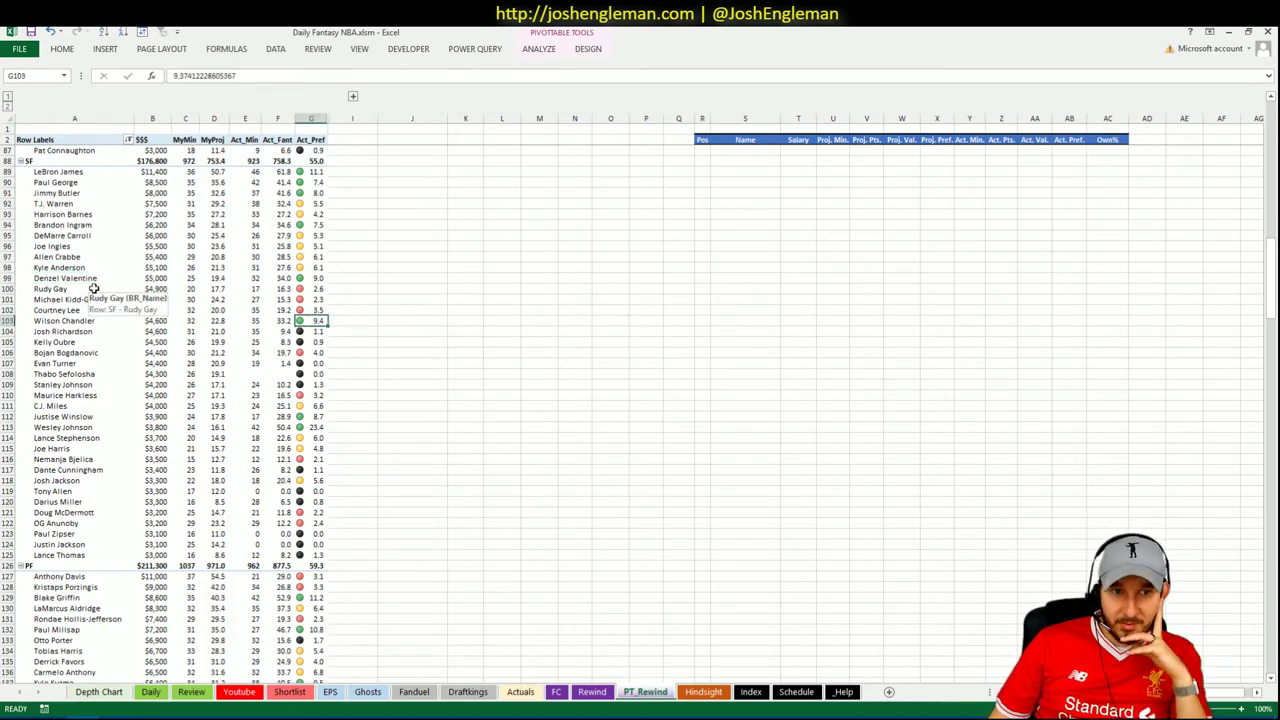
pyautogui.click(284, 320)
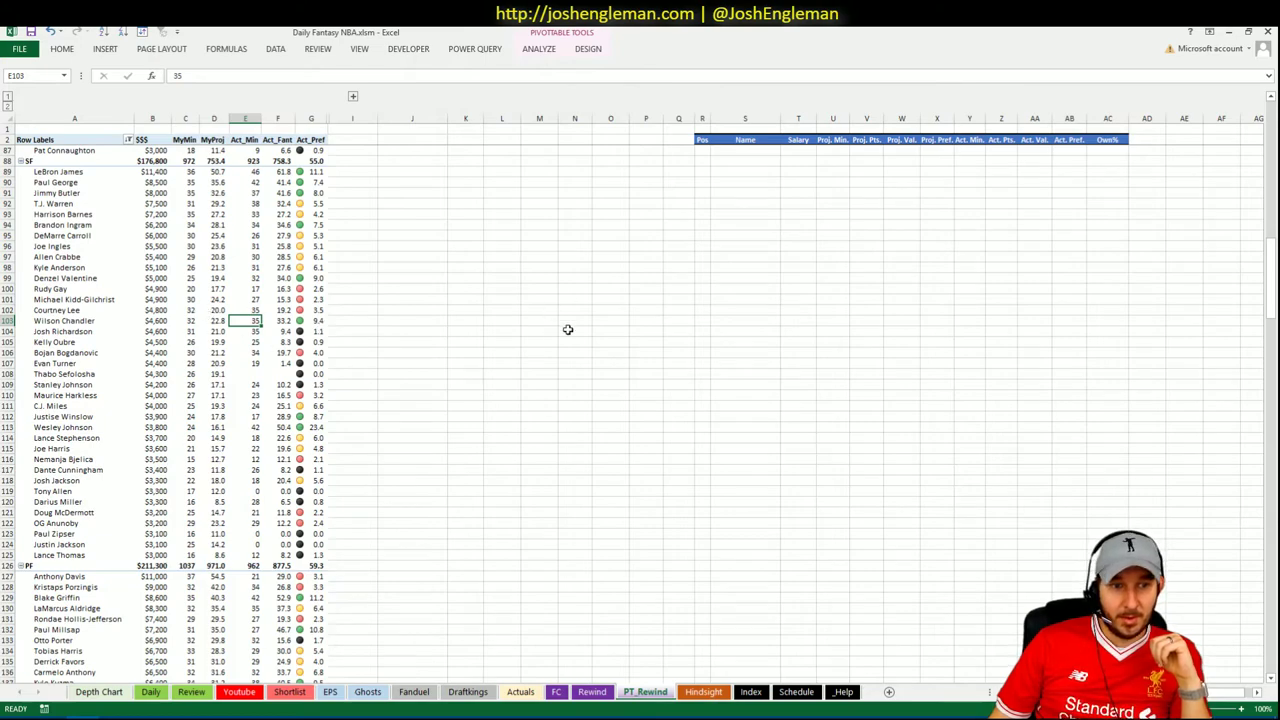
# Step: Review OG Anunoby's lineup entry, salary lookup and ownership percentage
pyautogui.click(752, 204)
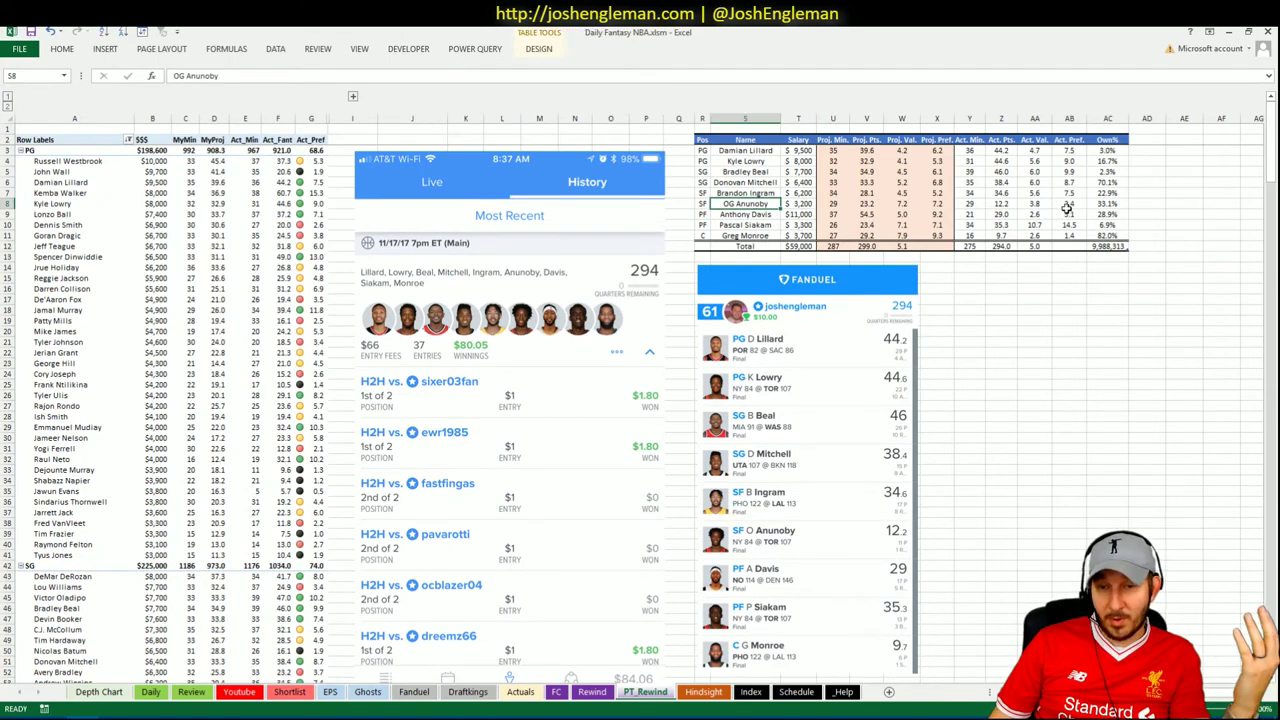
pyautogui.click(814, 203)
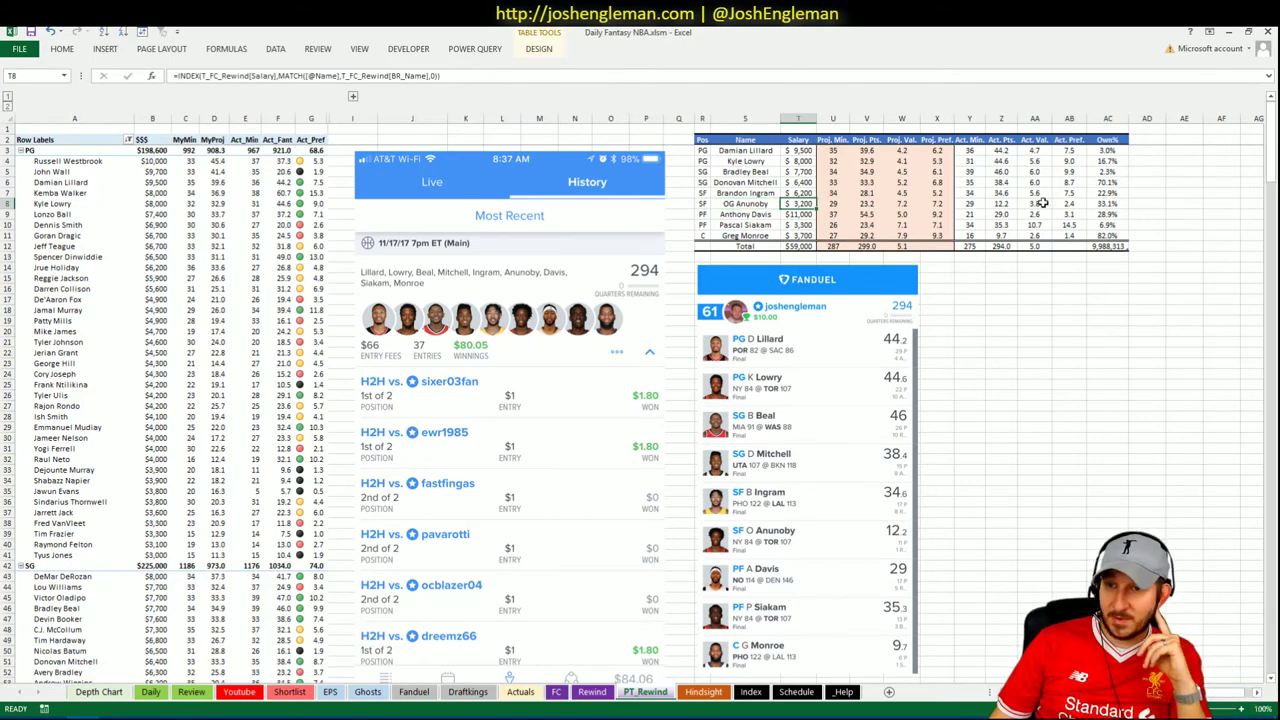
pyautogui.click(1042, 203)
pyautogui.click(1110, 206)
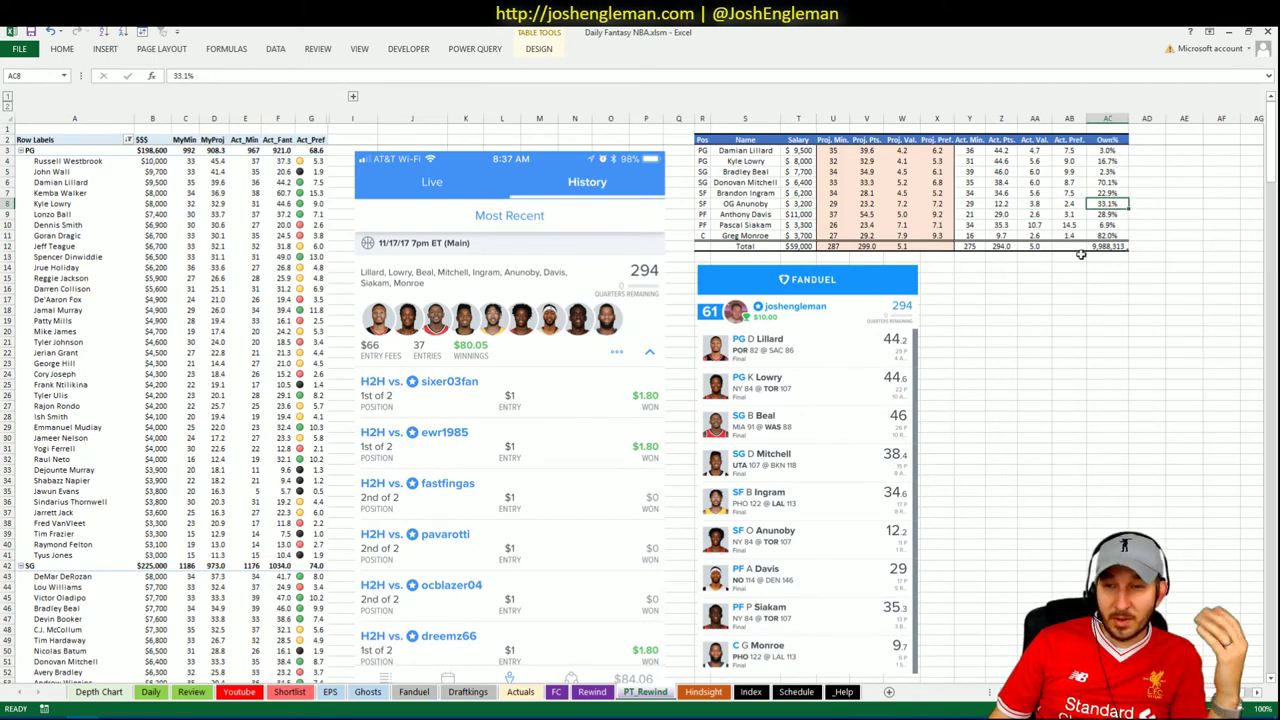
pyautogui.click(1042, 383)
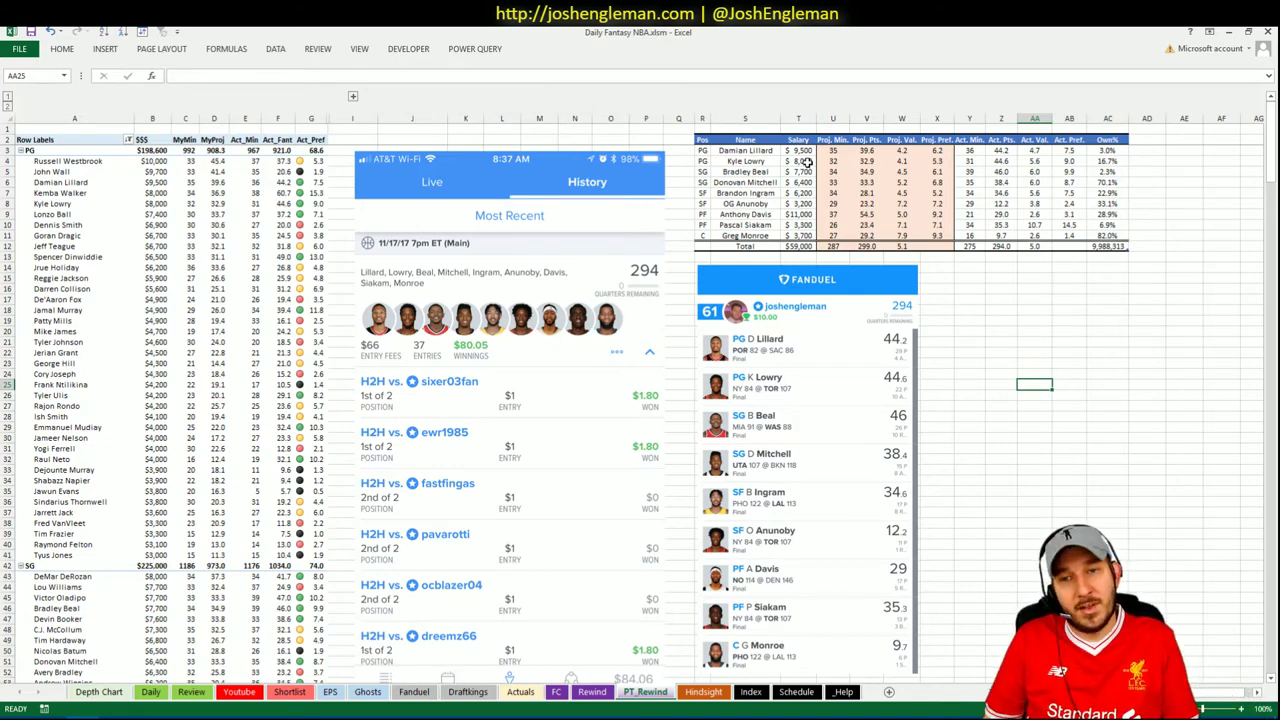
pyautogui.click(990, 325)
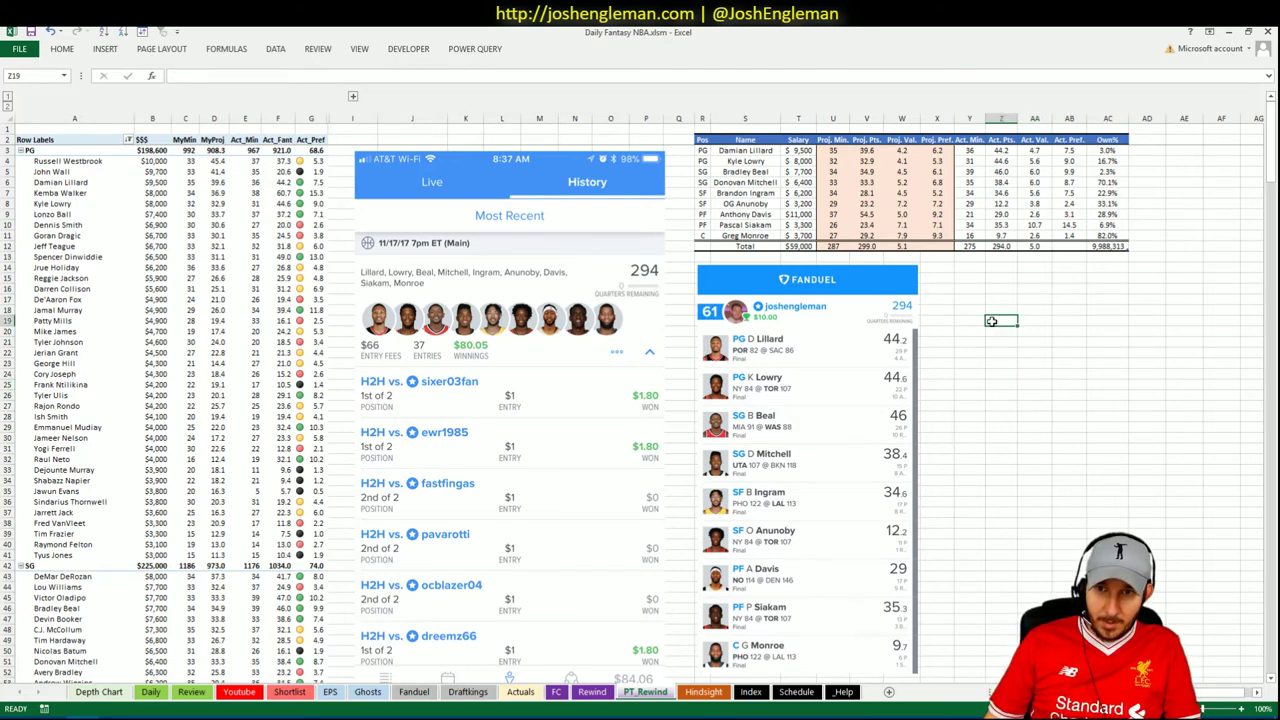
pyautogui.click(745, 204)
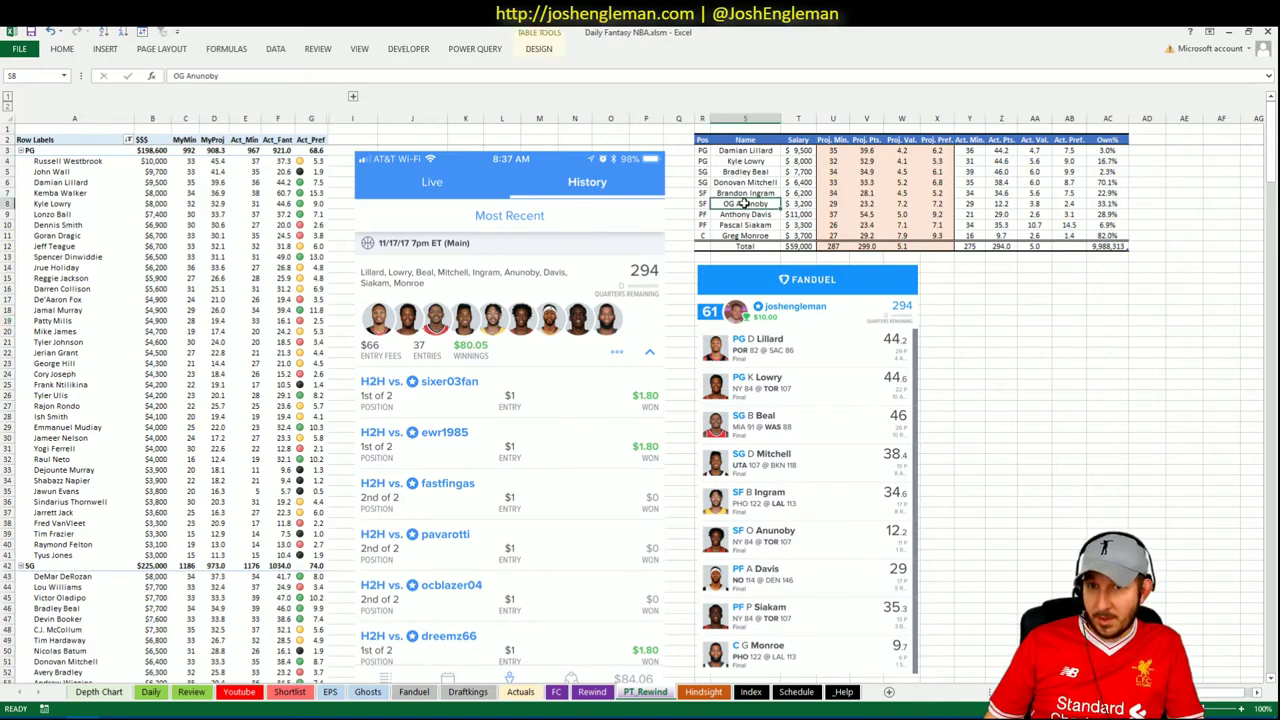
pyautogui.click(952, 297)
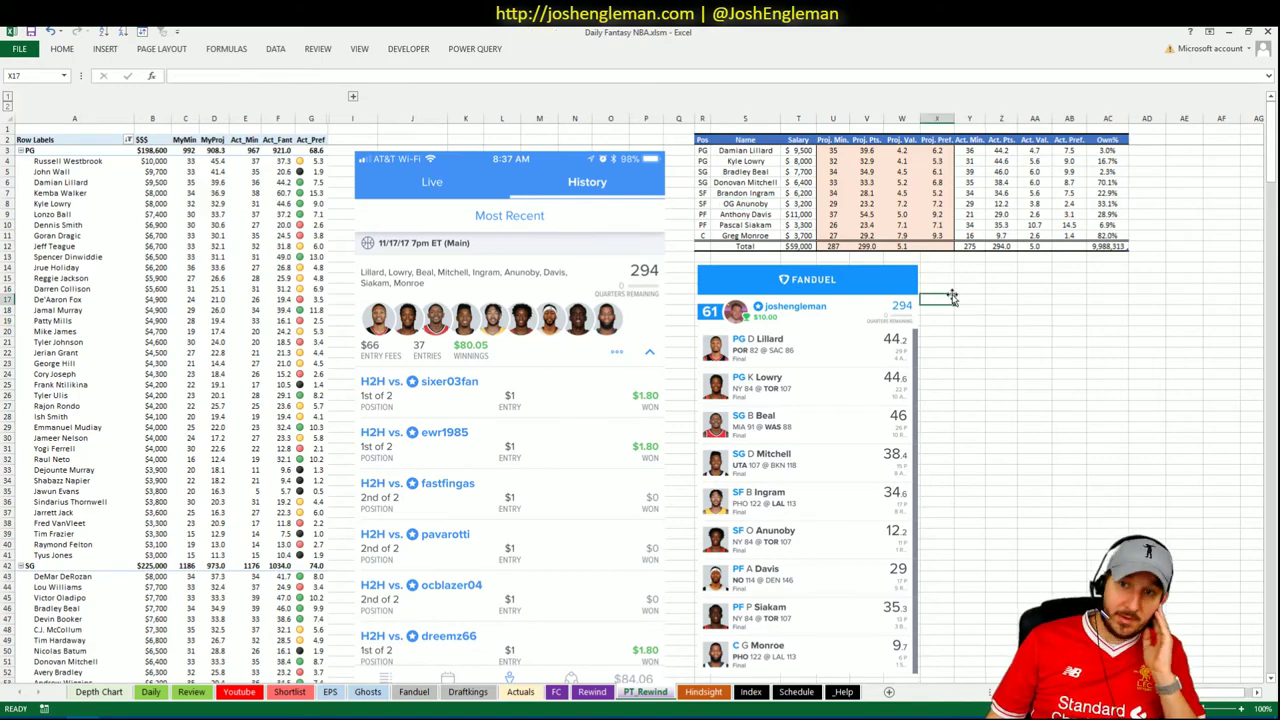
pyautogui.click(152, 310)
# Step: Check Wesley Johnson's actual minutes and 50.4 fantasy points in the SF group
pyautogui.scroll(-12, 152, 307)
pyautogui.scroll(-12, 152, 307)
pyautogui.scroll(-2, 152, 305)
pyautogui.scroll(1, 152, 303)
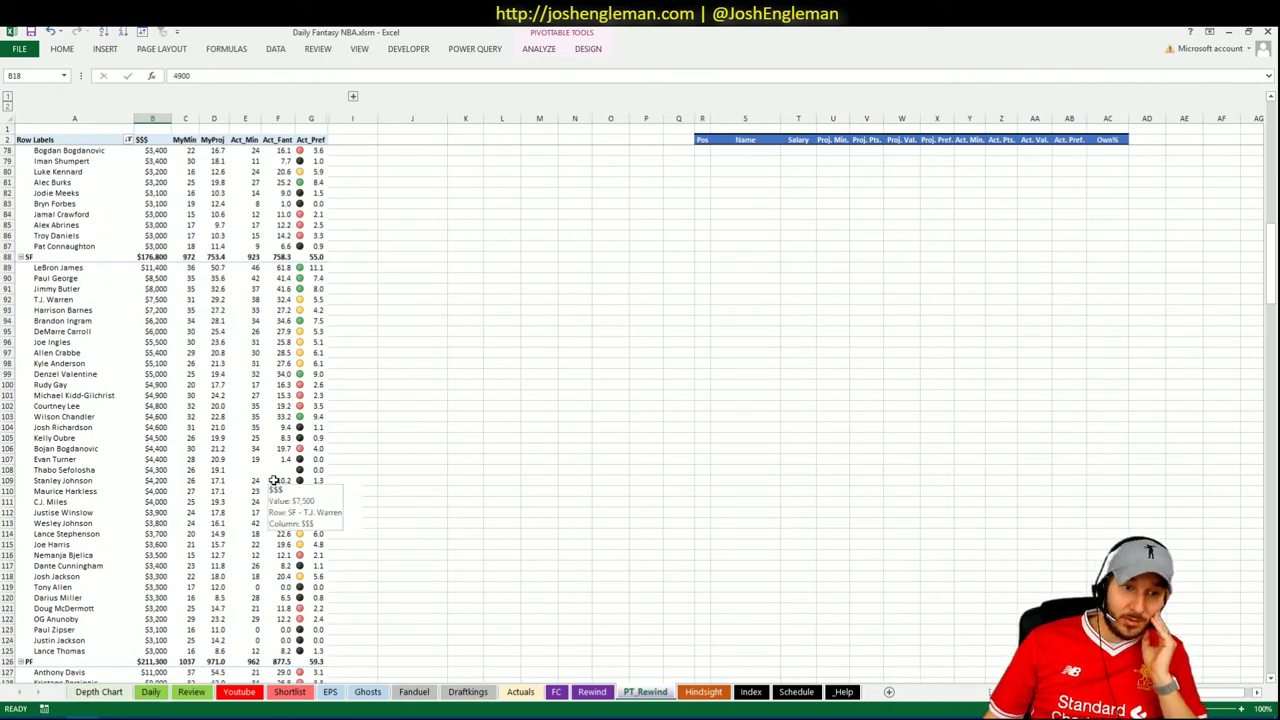
pyautogui.click(95, 532)
pyautogui.click(182, 522)
pyautogui.click(254, 523)
pyautogui.moveTo(280, 523)
pyautogui.click(282, 523)
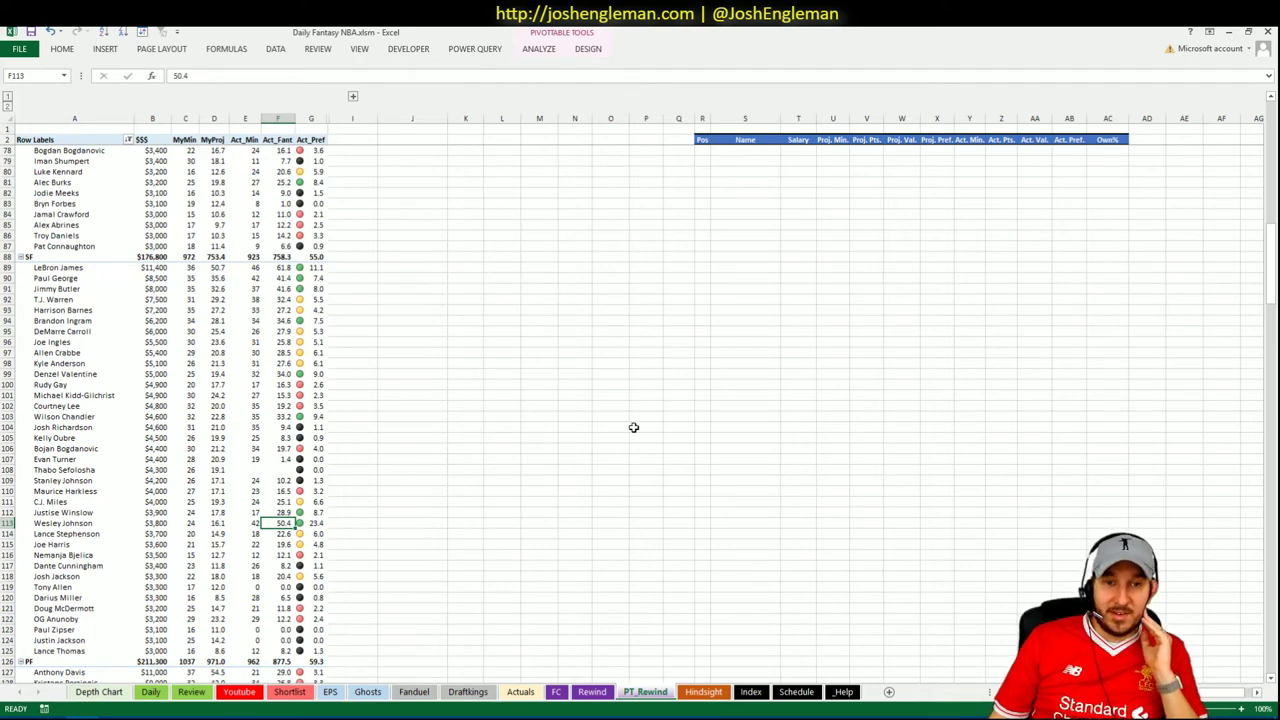
pyautogui.click(468, 416)
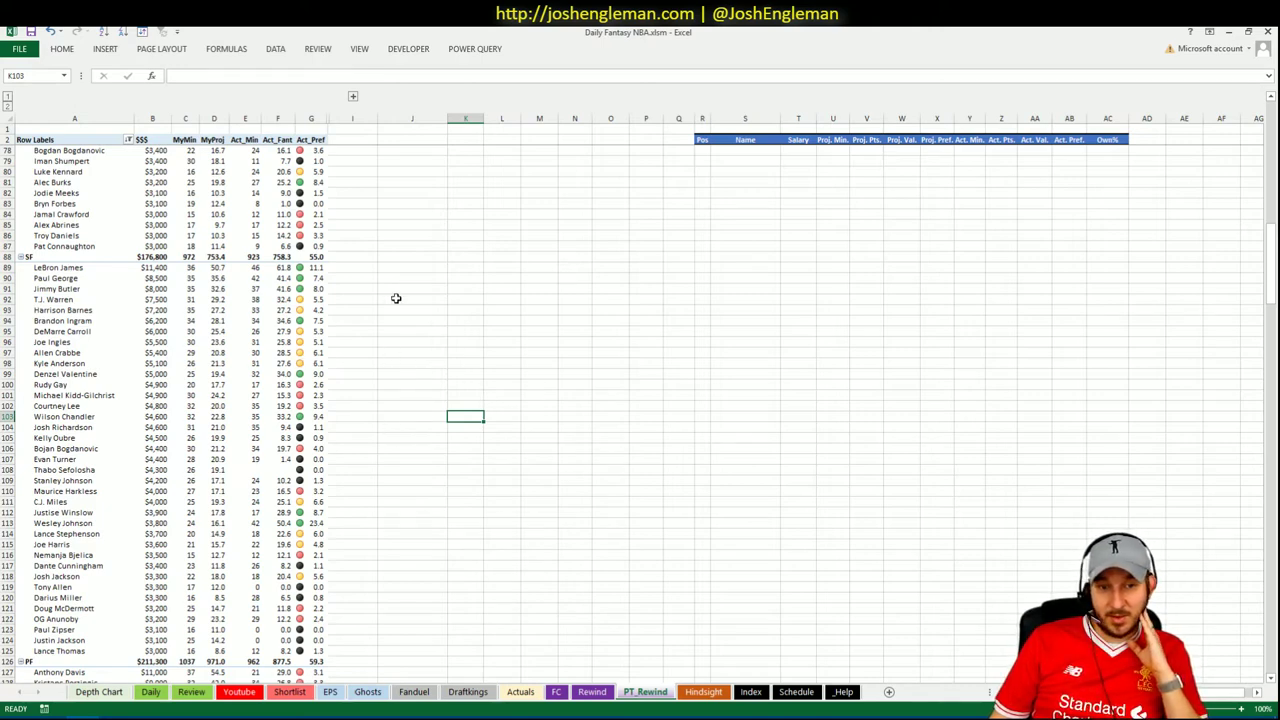
pyautogui.scroll(-13, 538, 289)
pyautogui.scroll(-1, 538, 289)
pyautogui.scroll(-1, 540, 288)
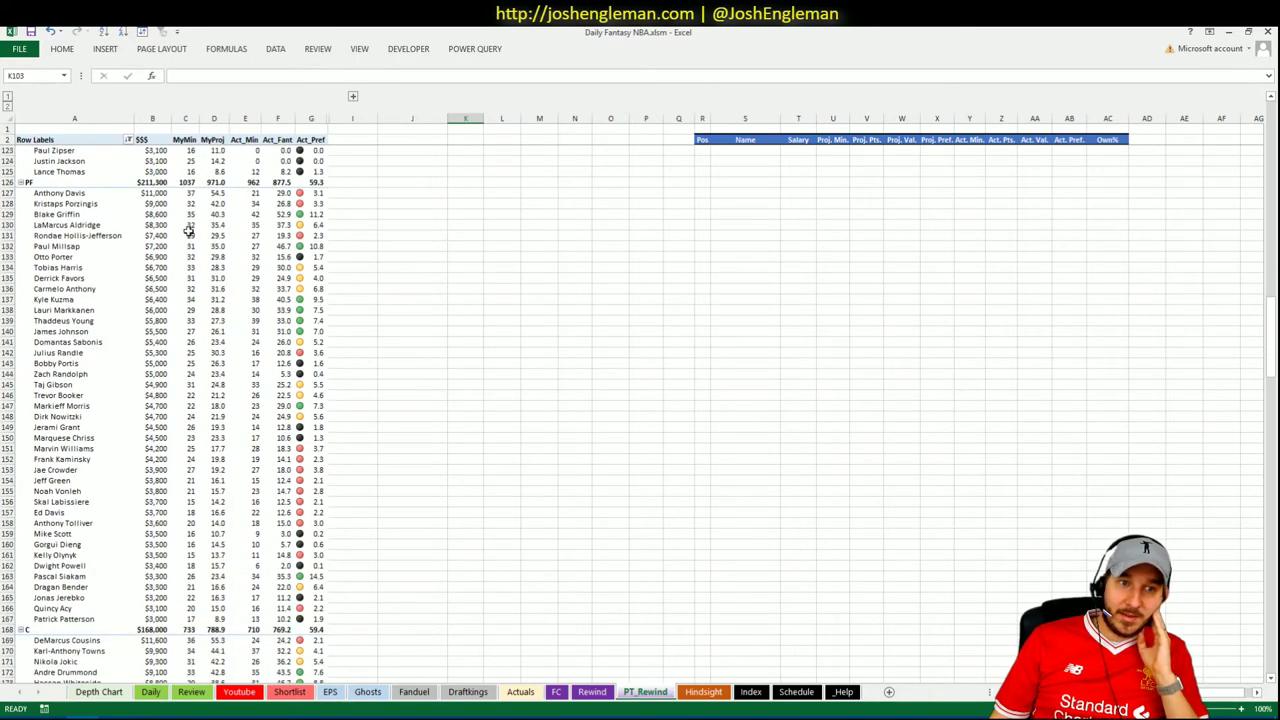
pyautogui.click(147, 193)
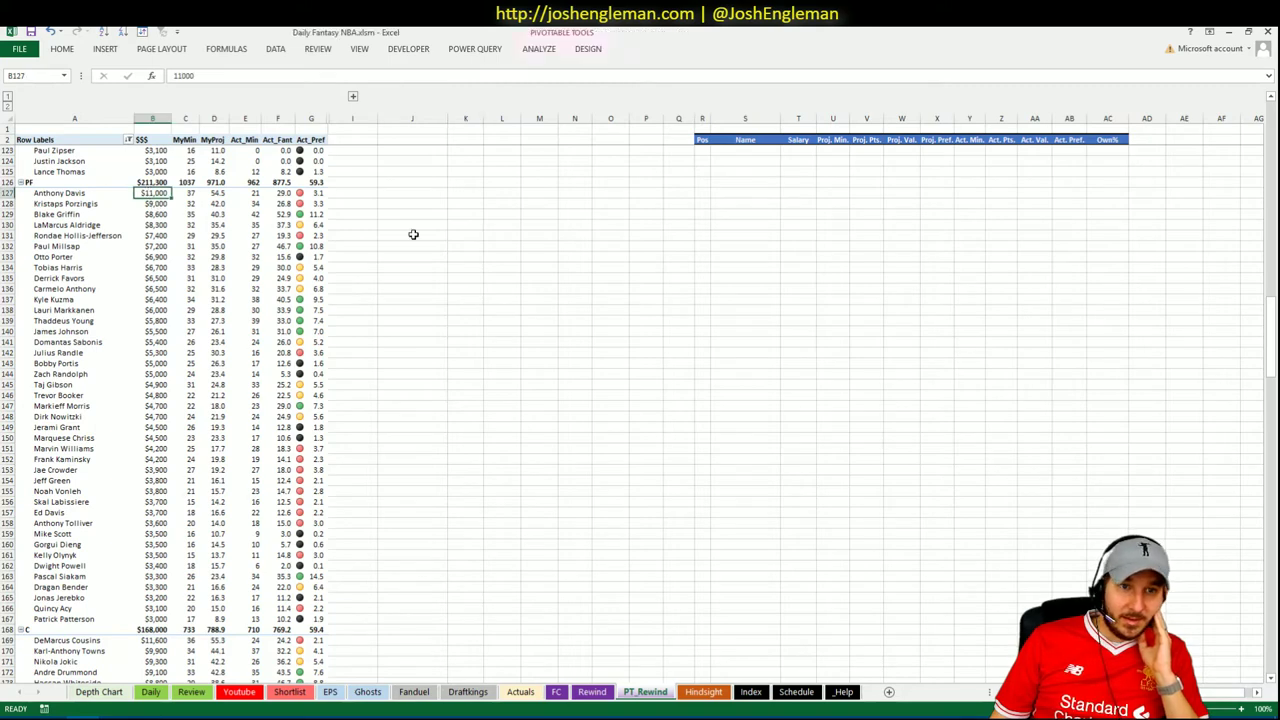
pyautogui.click(248, 194)
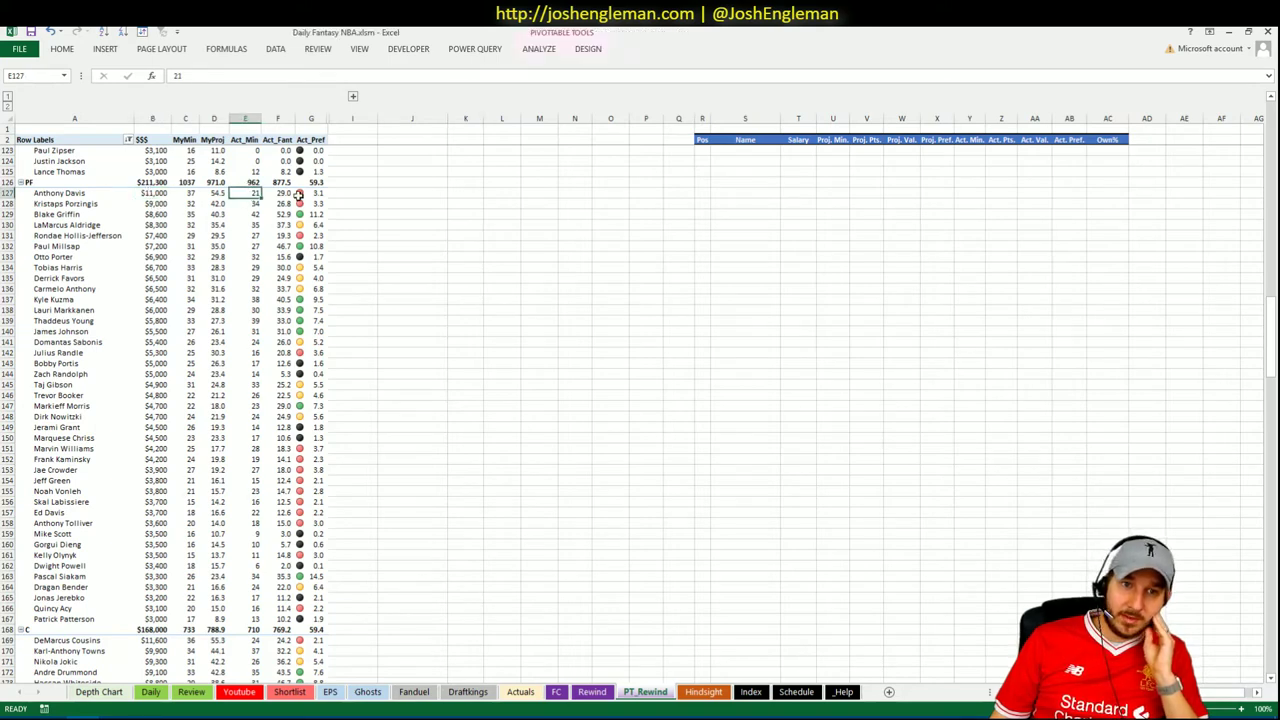
pyautogui.click(286, 194)
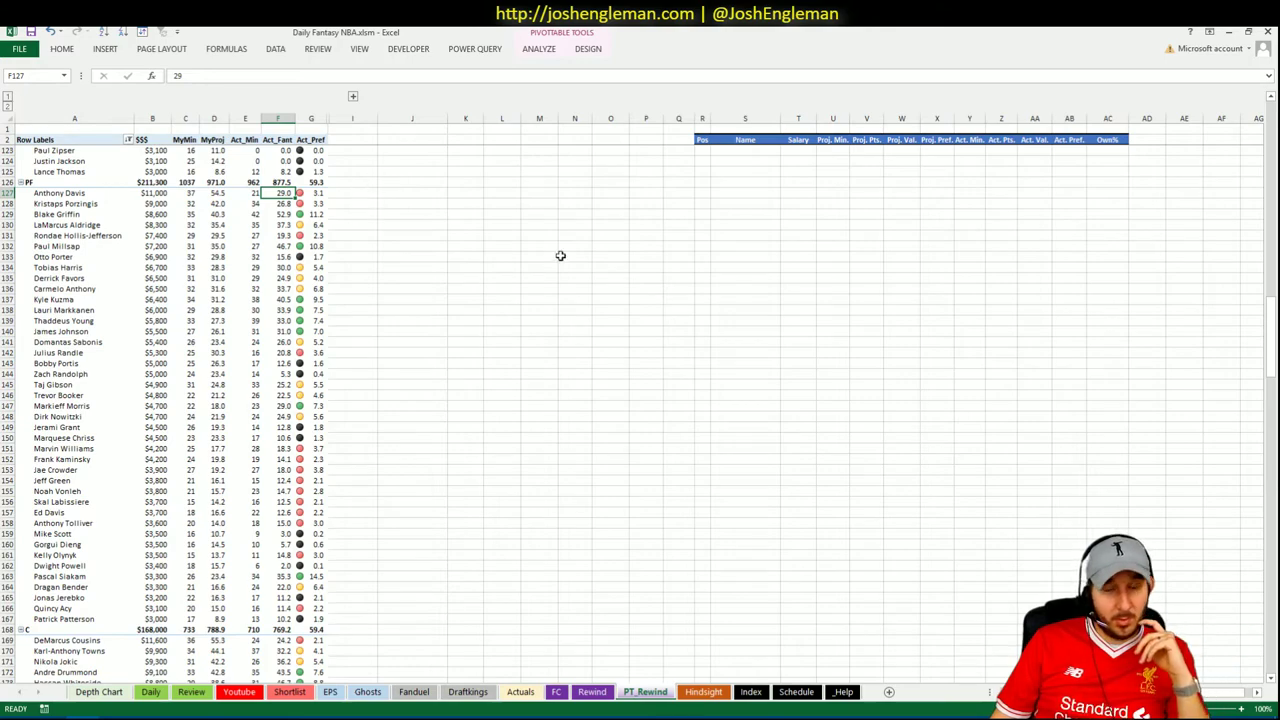
pyautogui.scroll(20, 589, 257)
pyautogui.scroll(20, 589, 257)
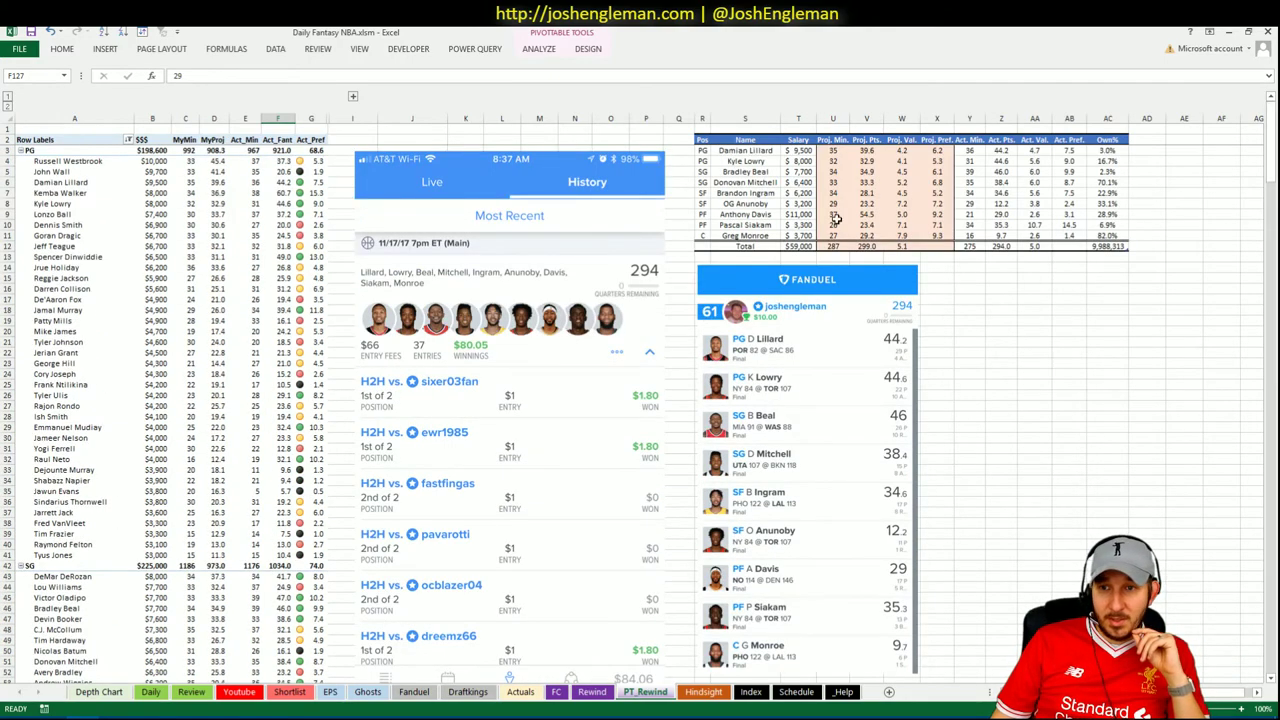
pyautogui.click(1120, 214)
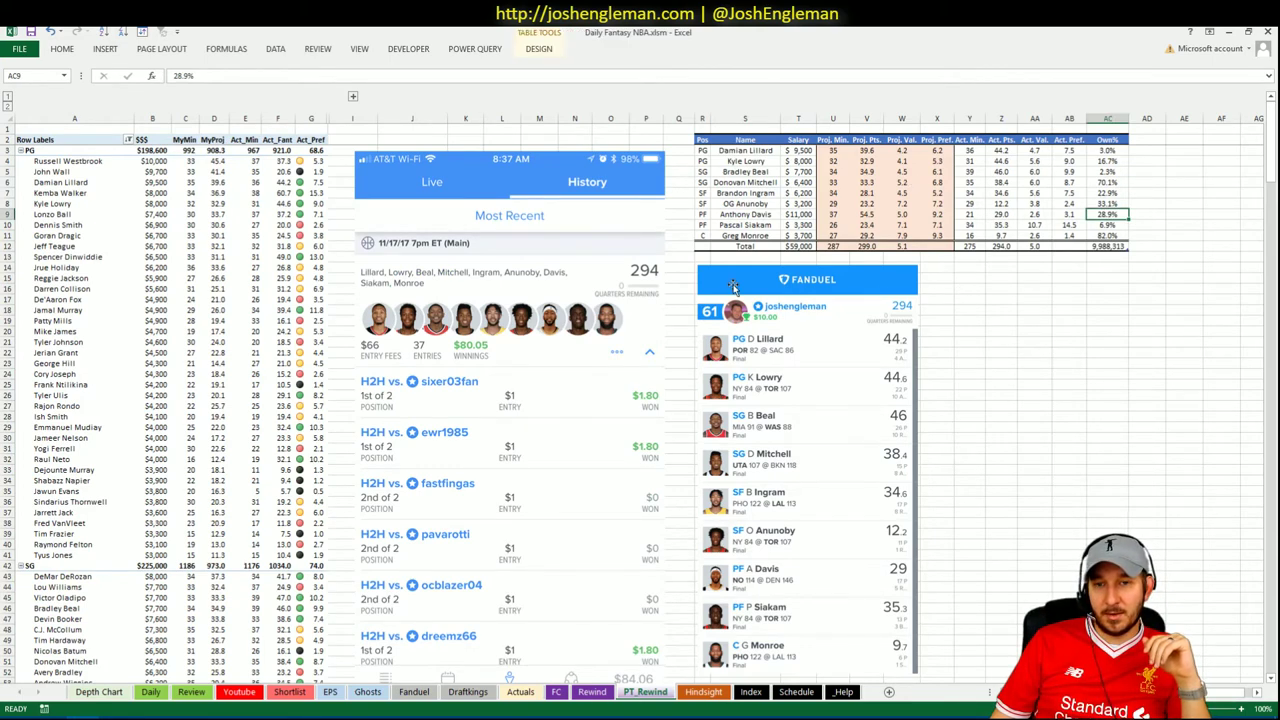
pyautogui.click(1036, 416)
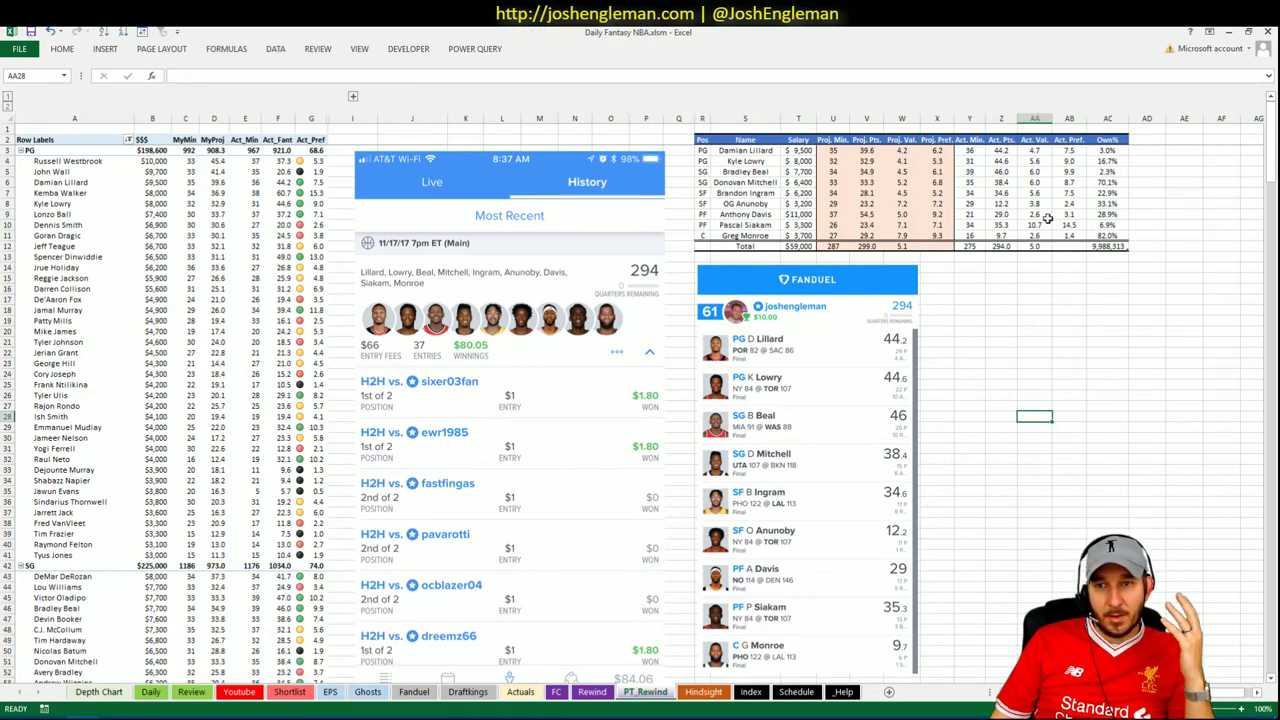
pyautogui.click(1003, 246)
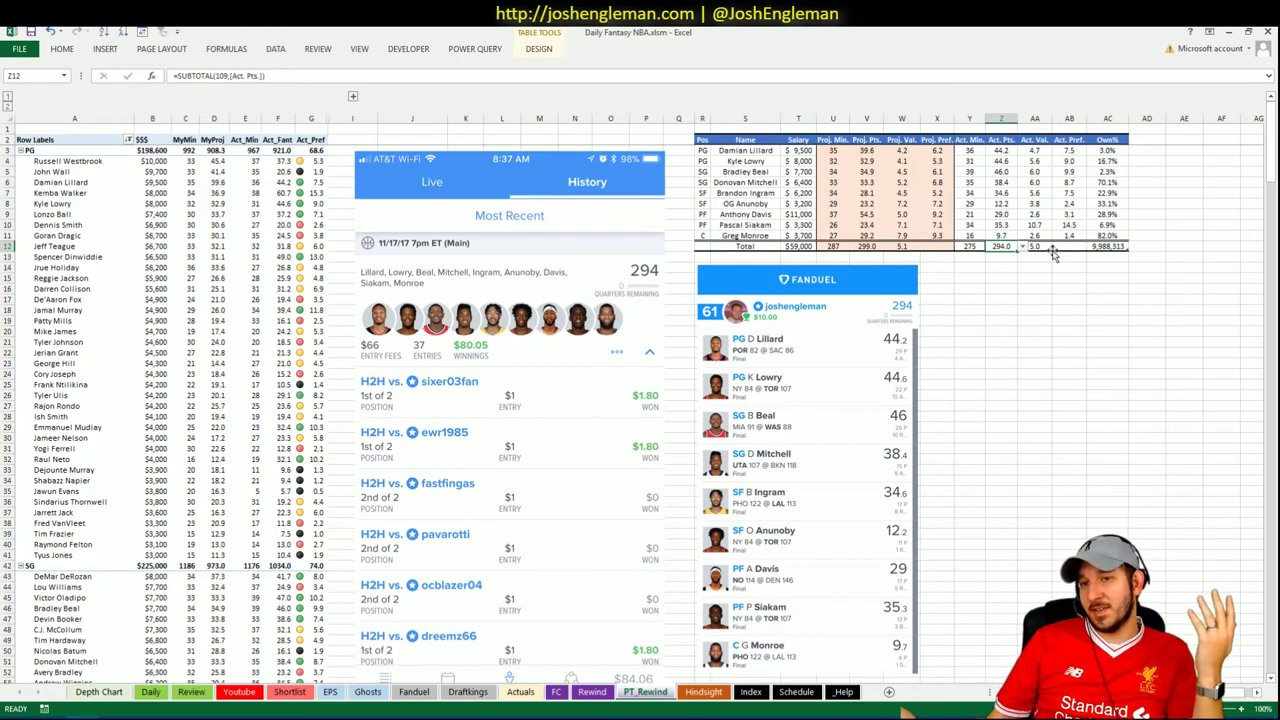
pyautogui.click(978, 298)
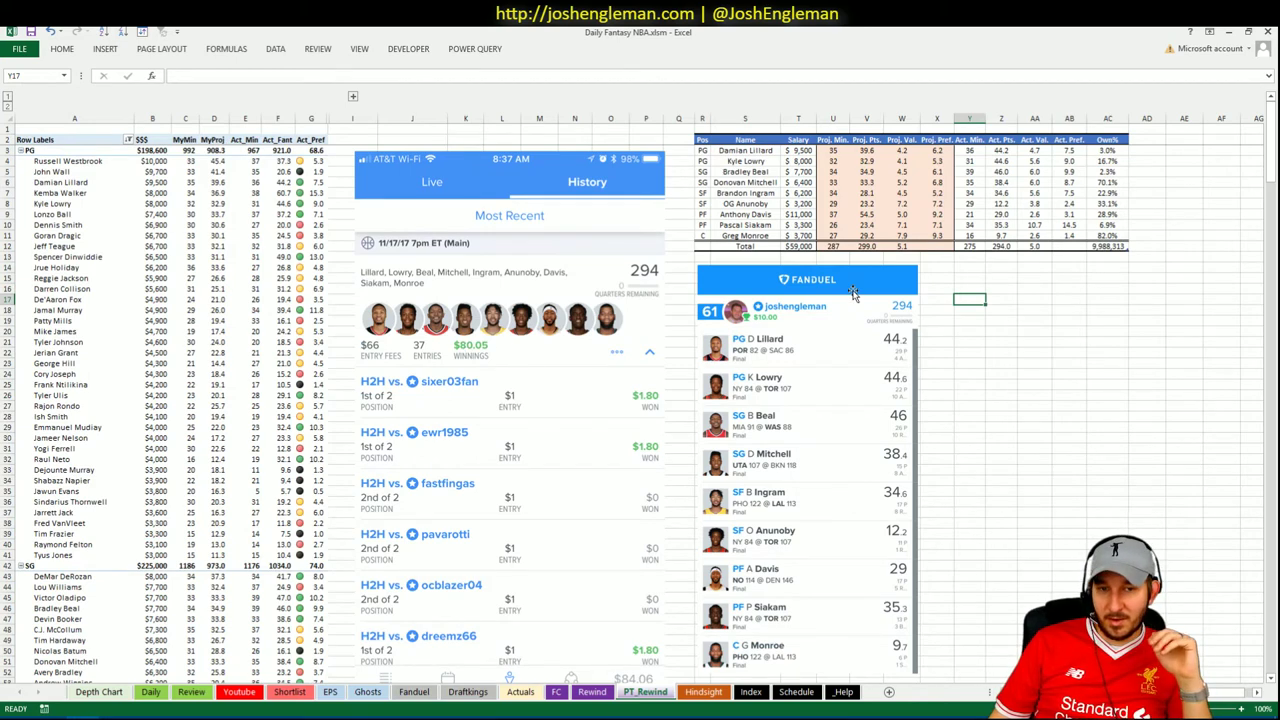
pyautogui.click(1068, 383)
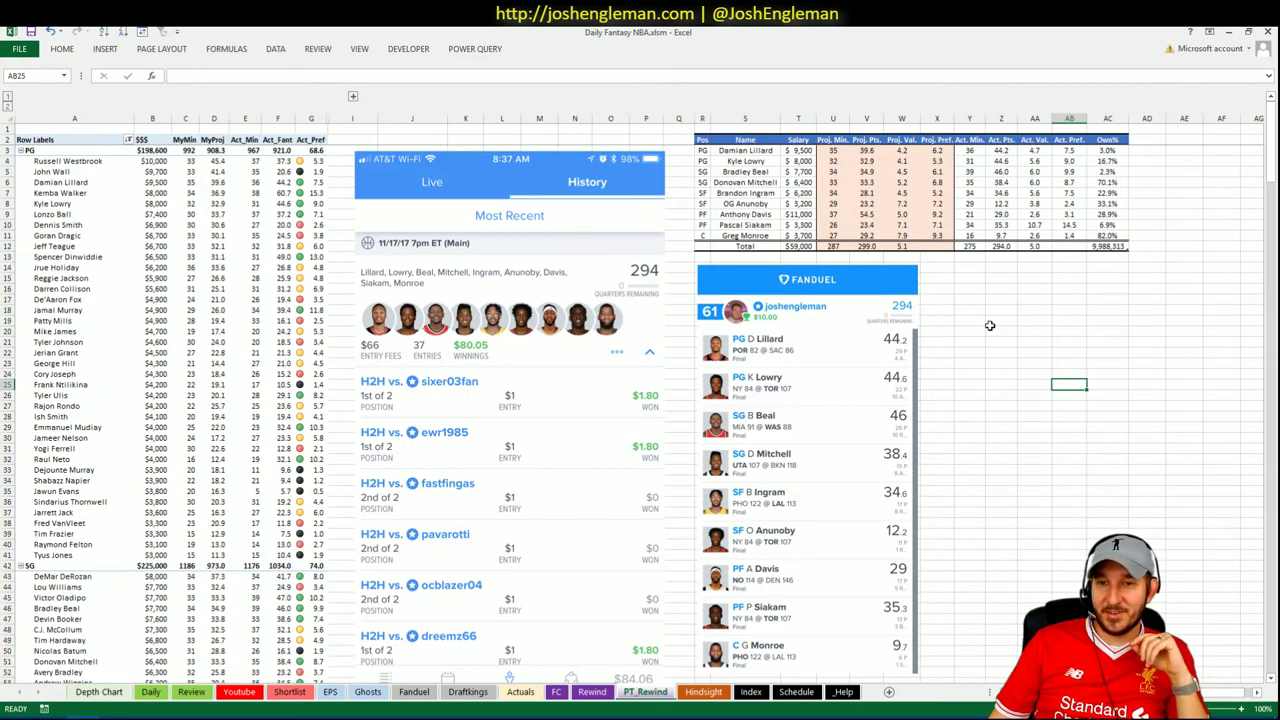
pyautogui.scroll(-17, 989, 325)
pyautogui.scroll(-17, 990, 327)
pyautogui.scroll(-1, 800, 315)
# Step: Check actual fantasy points for Anthony Davis, Kristaps Porzingis and Blake Griffin (52.9)
pyautogui.scroll(-2, 500, 308)
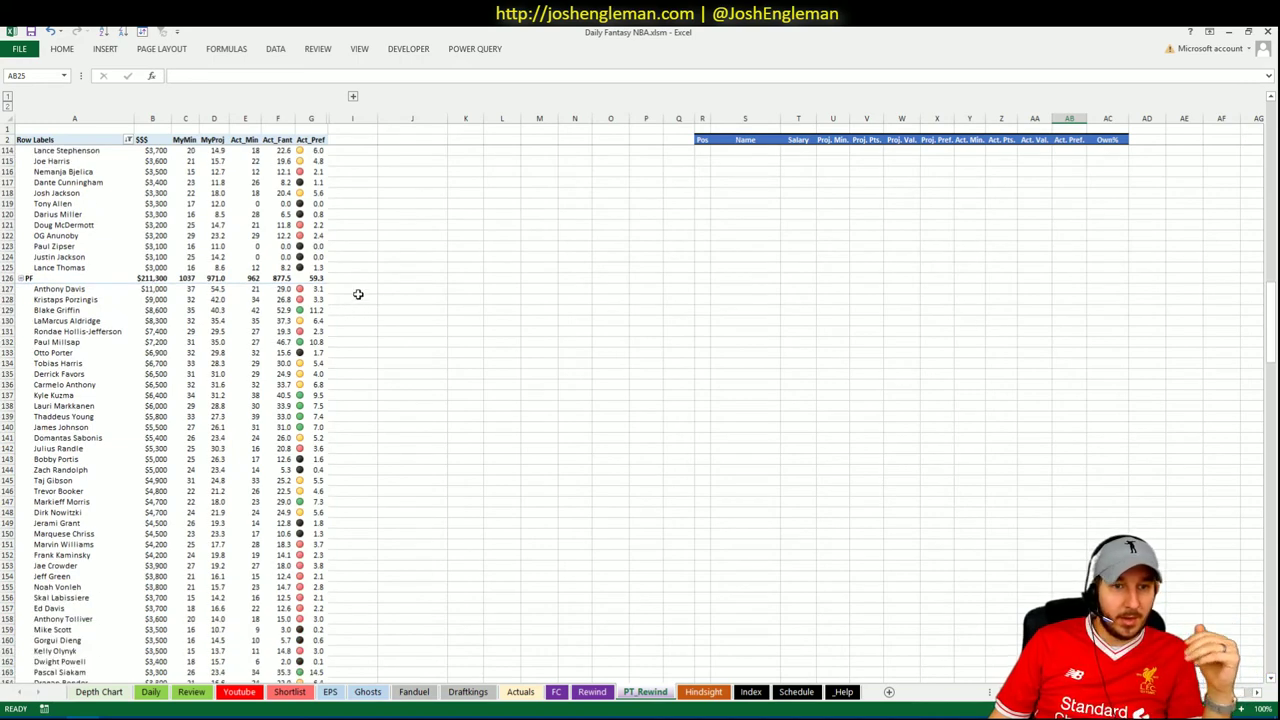
pyautogui.click(277, 289)
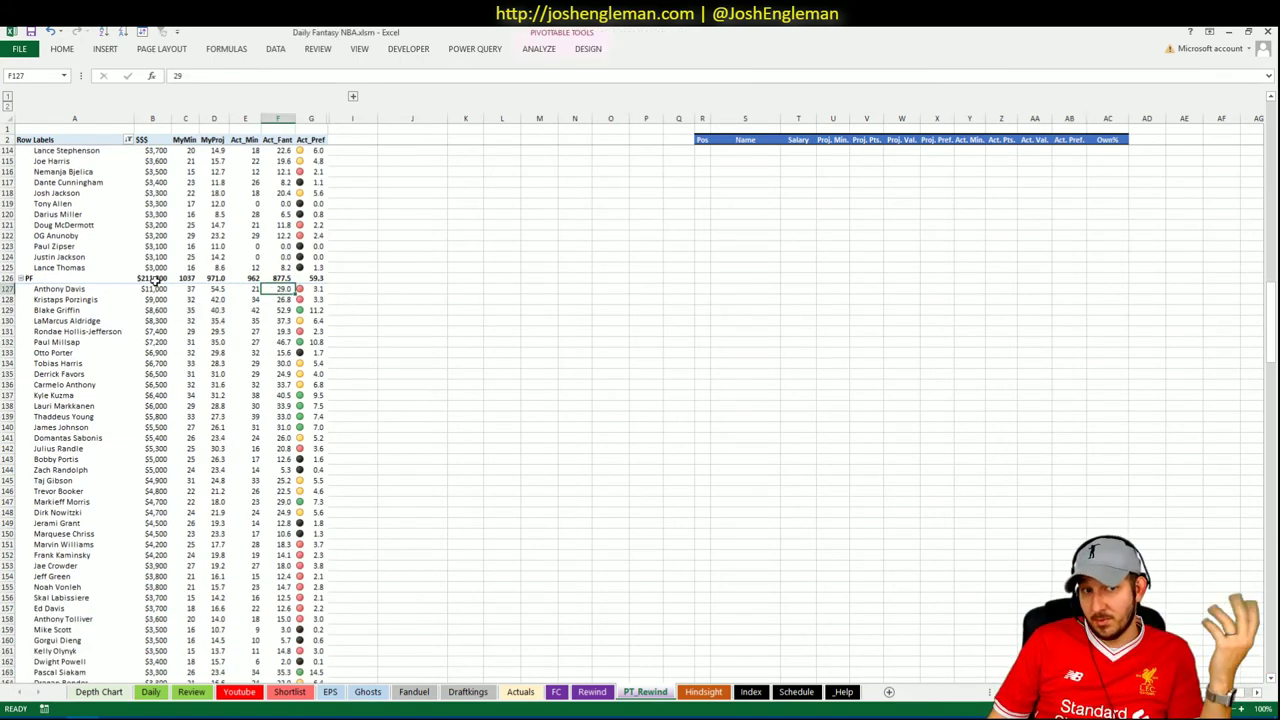
pyautogui.click(281, 299)
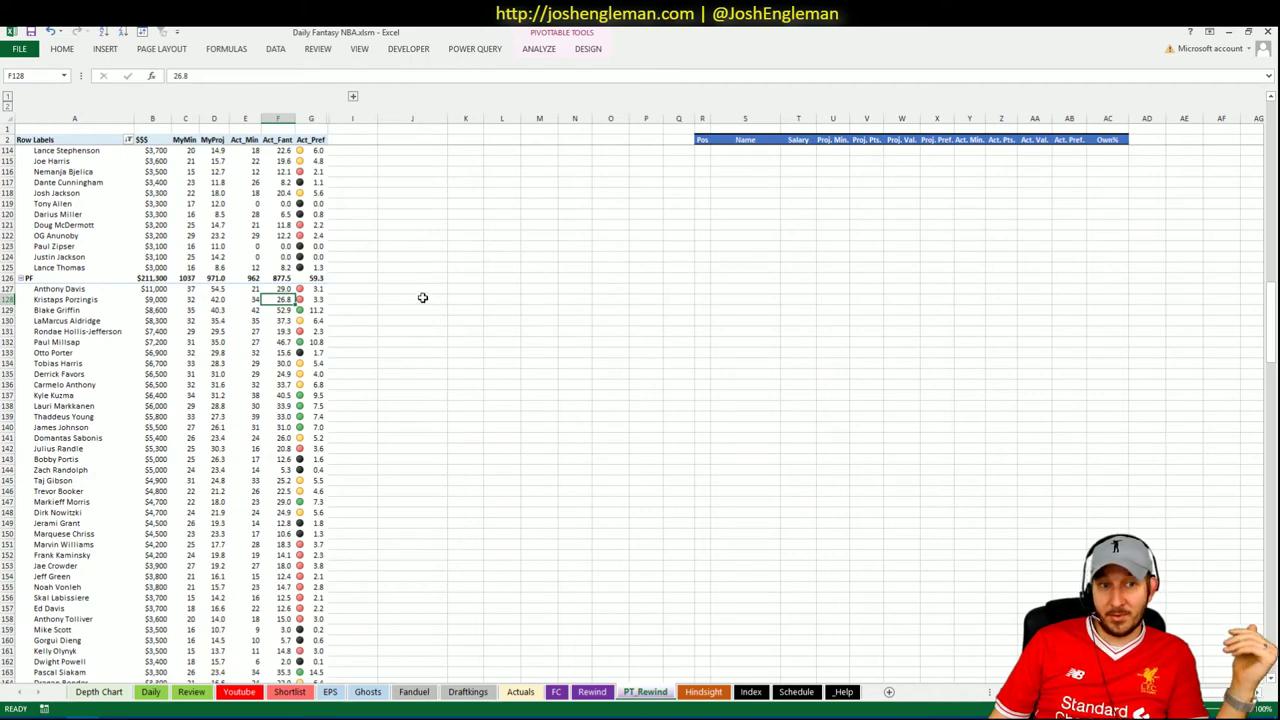
pyautogui.click(316, 299)
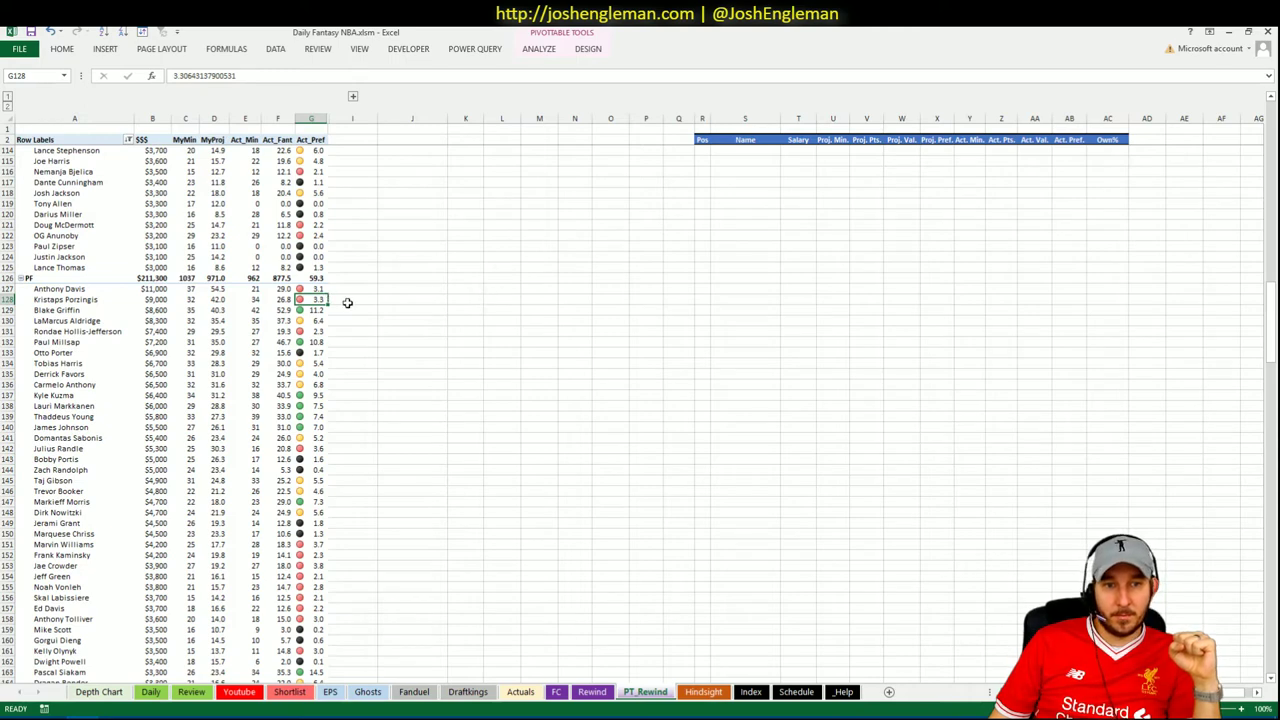
pyautogui.click(284, 311)
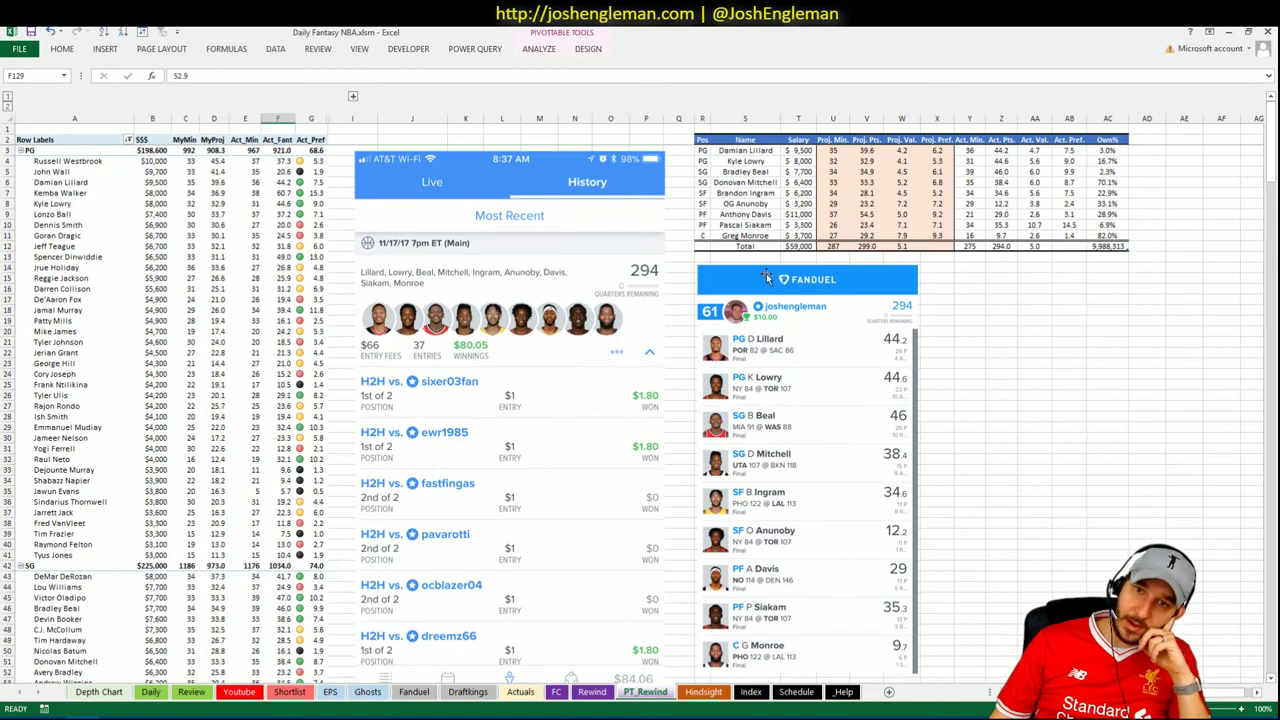
pyautogui.click(766, 203)
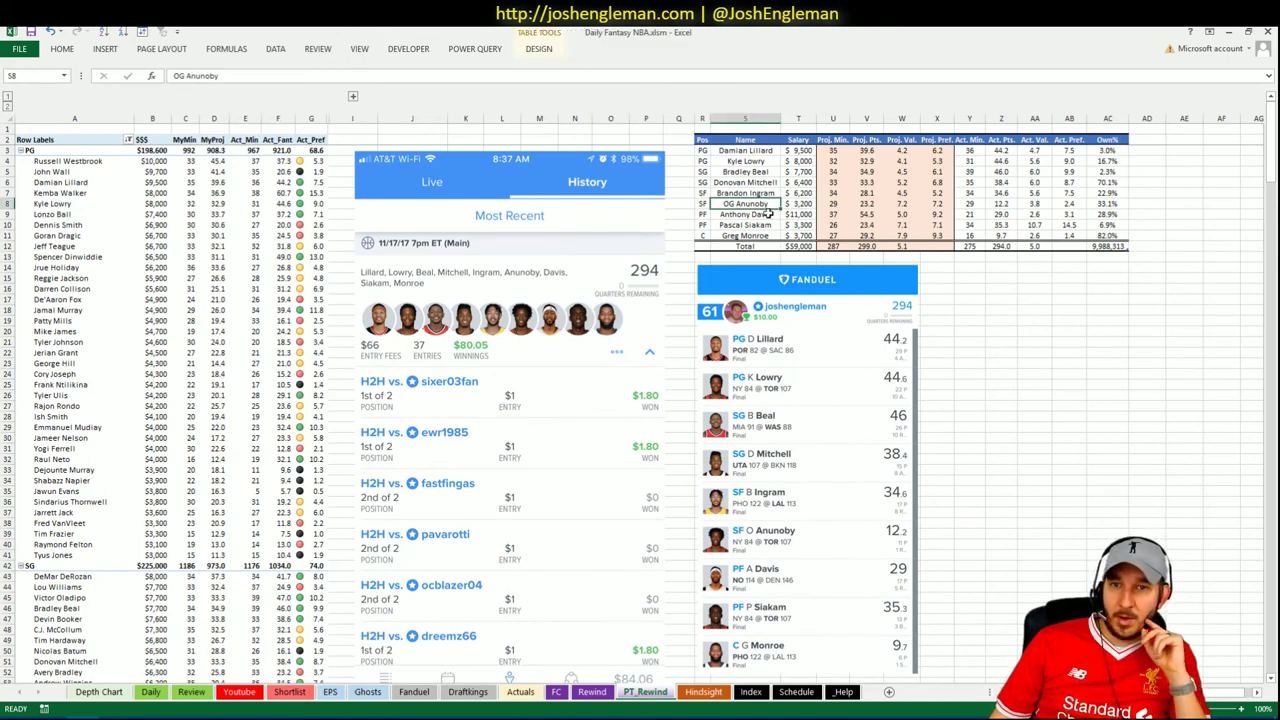
pyautogui.click(766, 225)
pyautogui.click(766, 235)
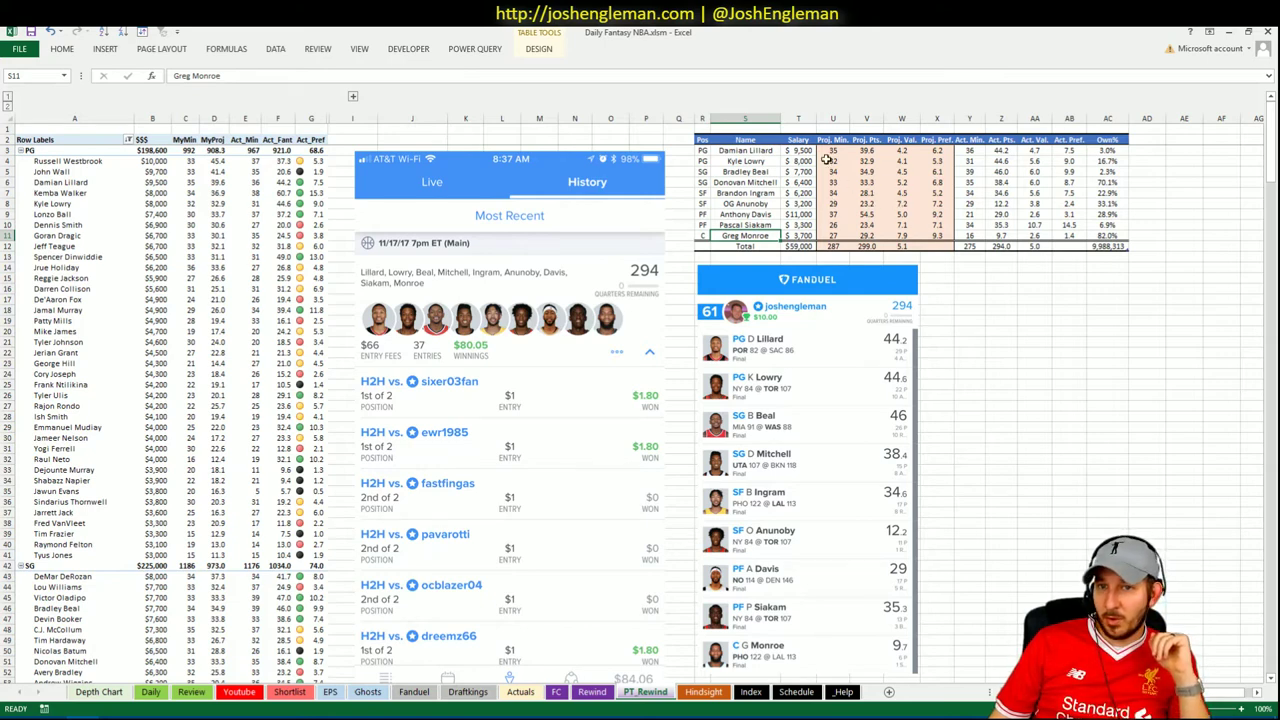
pyautogui.click(806, 182)
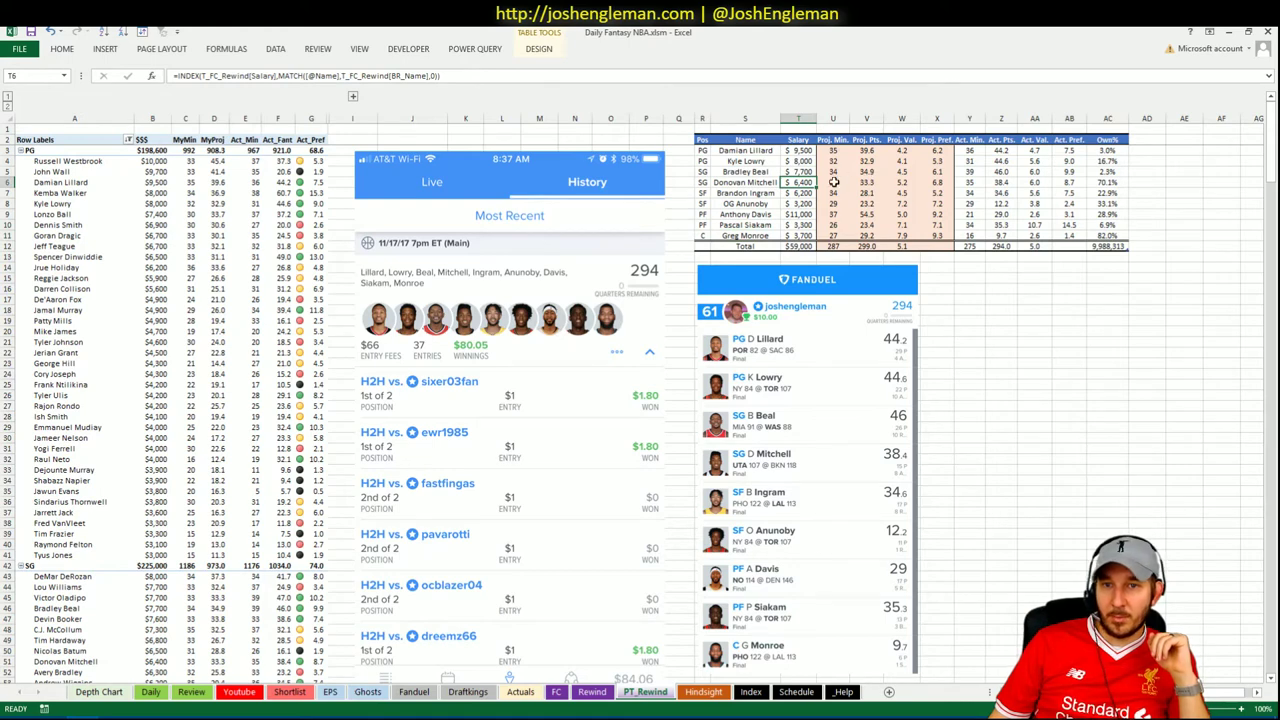
pyautogui.click(813, 192)
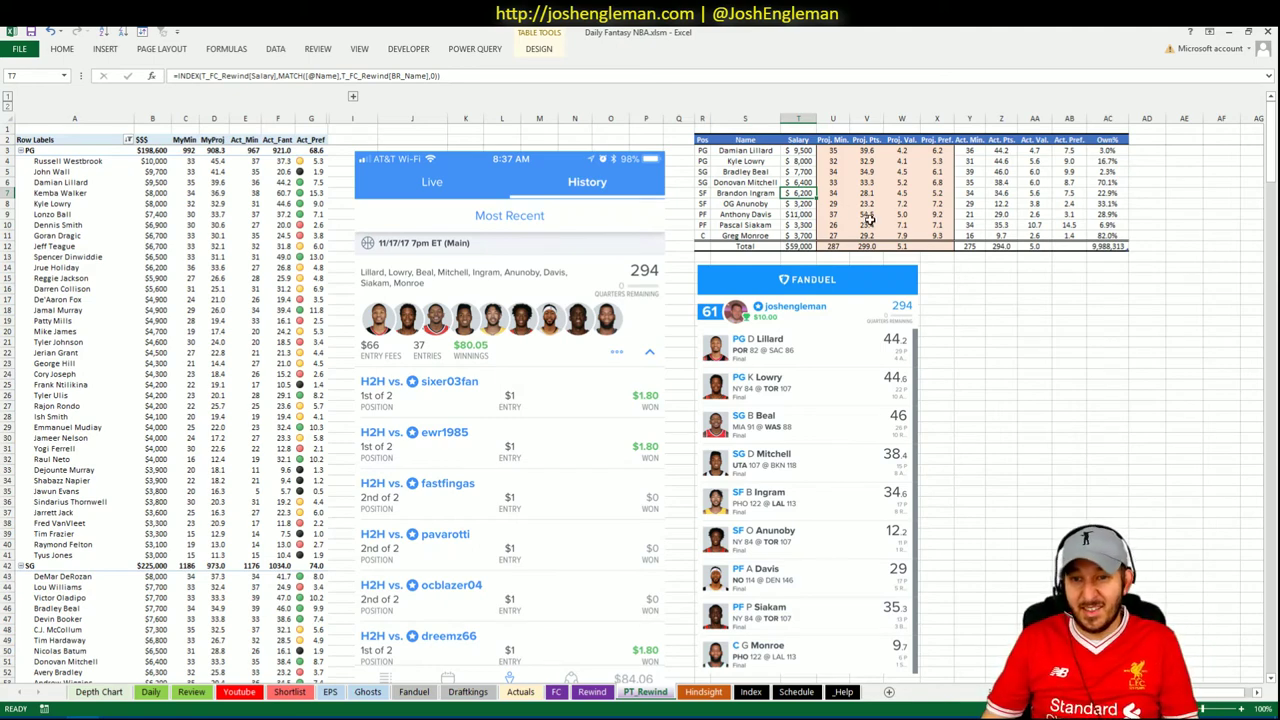
pyautogui.click(1001, 331)
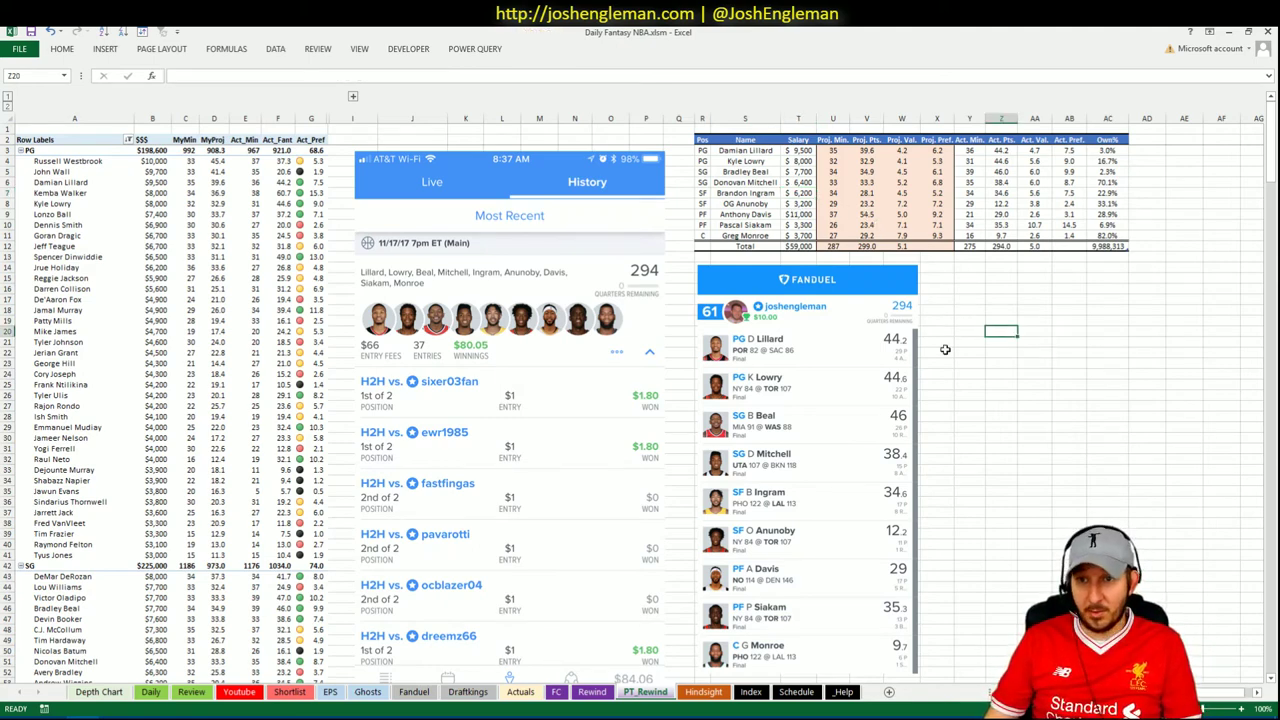
# Step: Scroll to the PF group and check Blake Griffin's actual value and fantasy points
pyautogui.scroll(-10, 1042, 339)
pyautogui.scroll(-20, 1042, 338)
pyautogui.scroll(-1, 1042, 337)
pyautogui.scroll(-1, 571, 274)
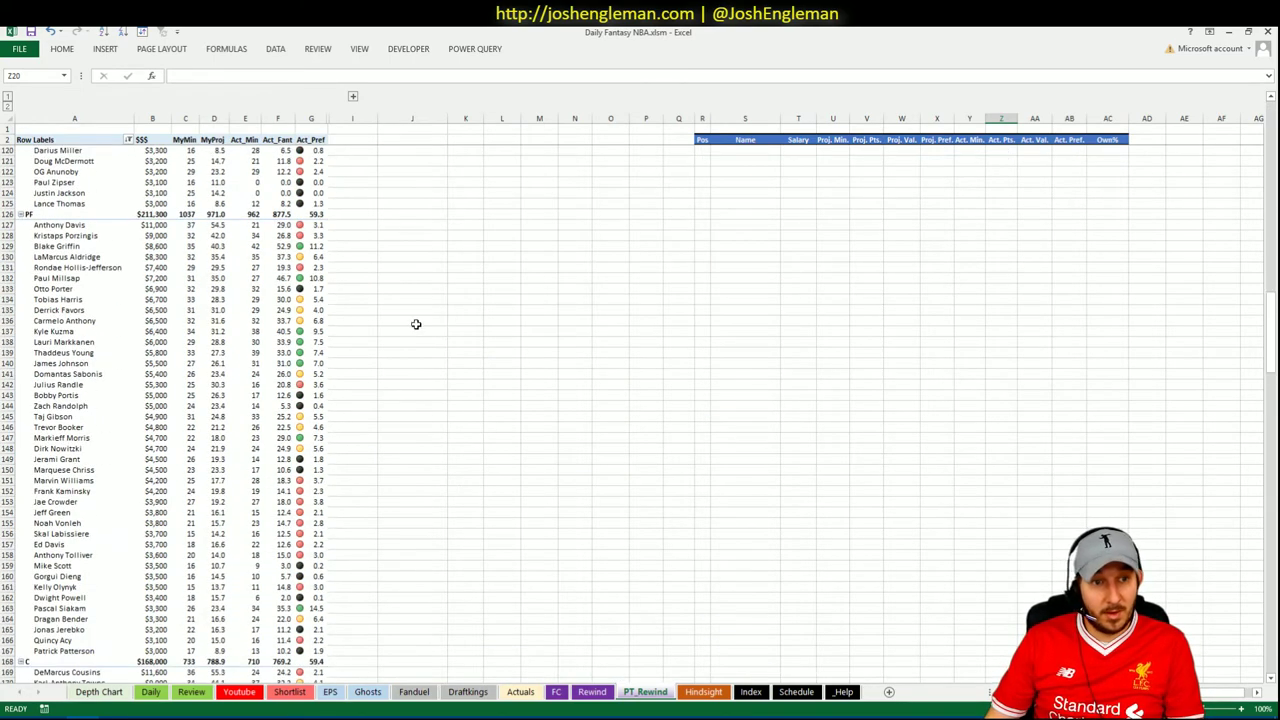
pyautogui.click(311, 246)
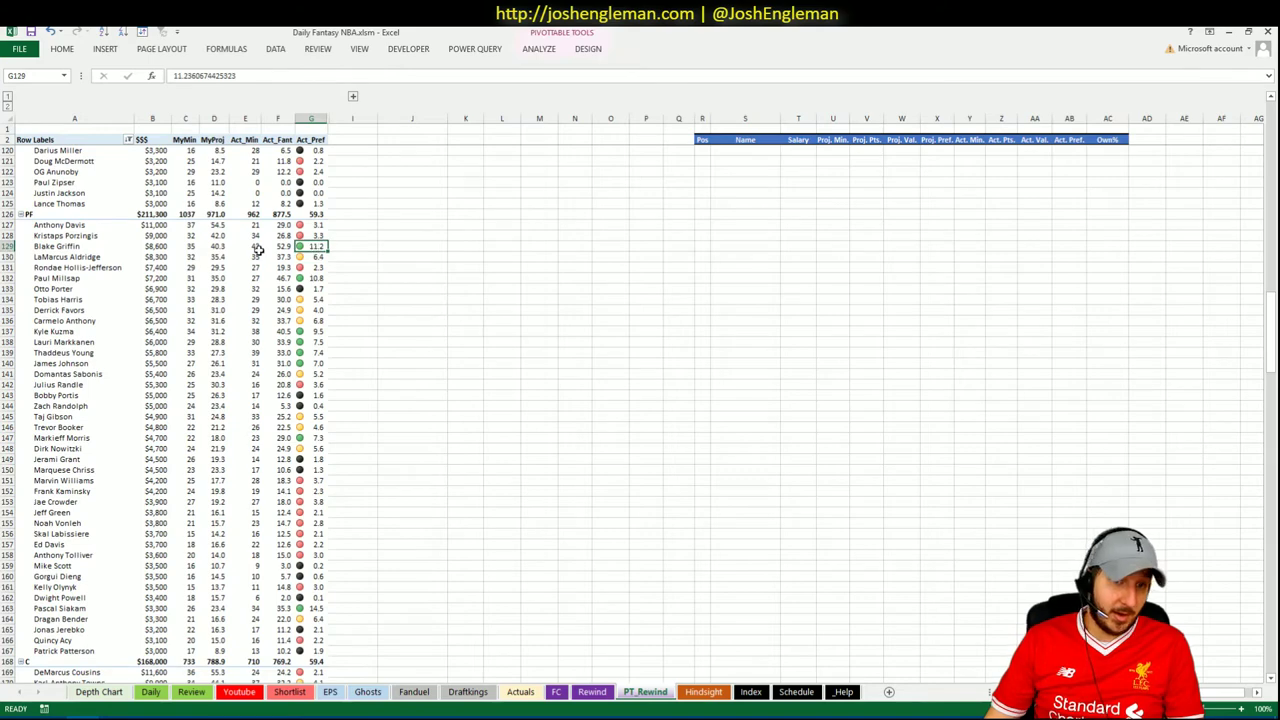
pyautogui.click(275, 246)
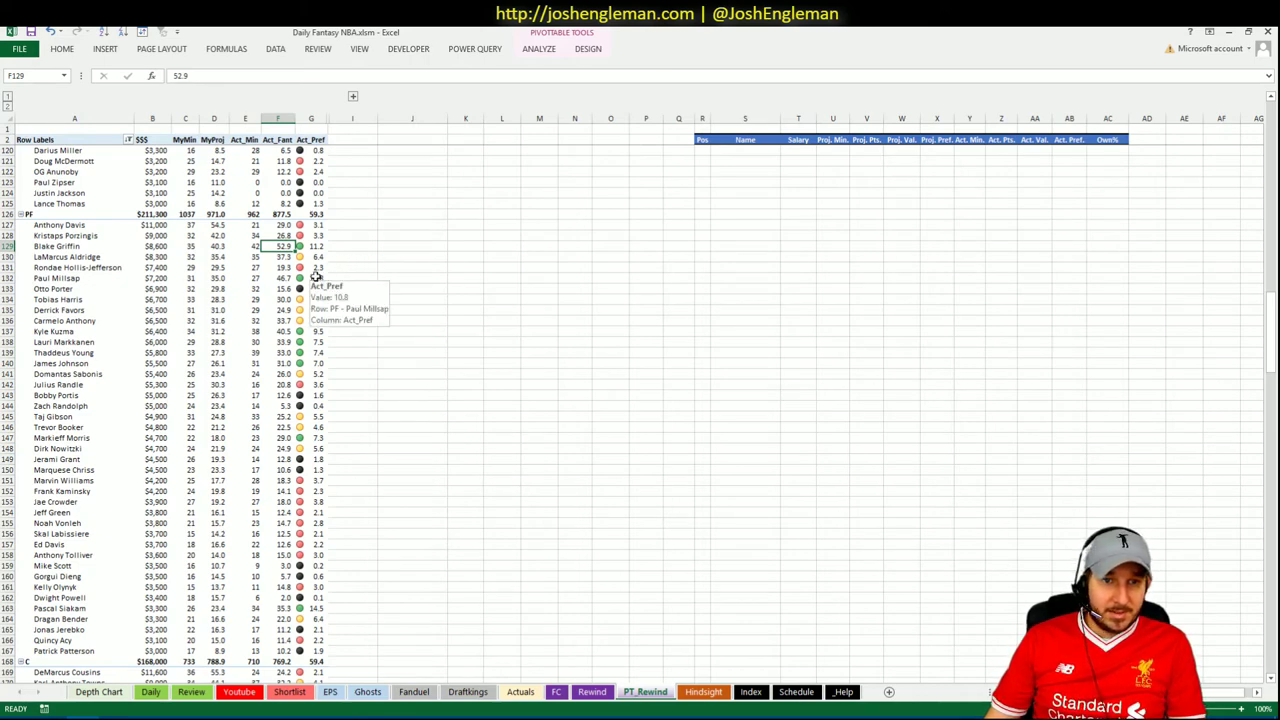
pyautogui.click(455, 268)
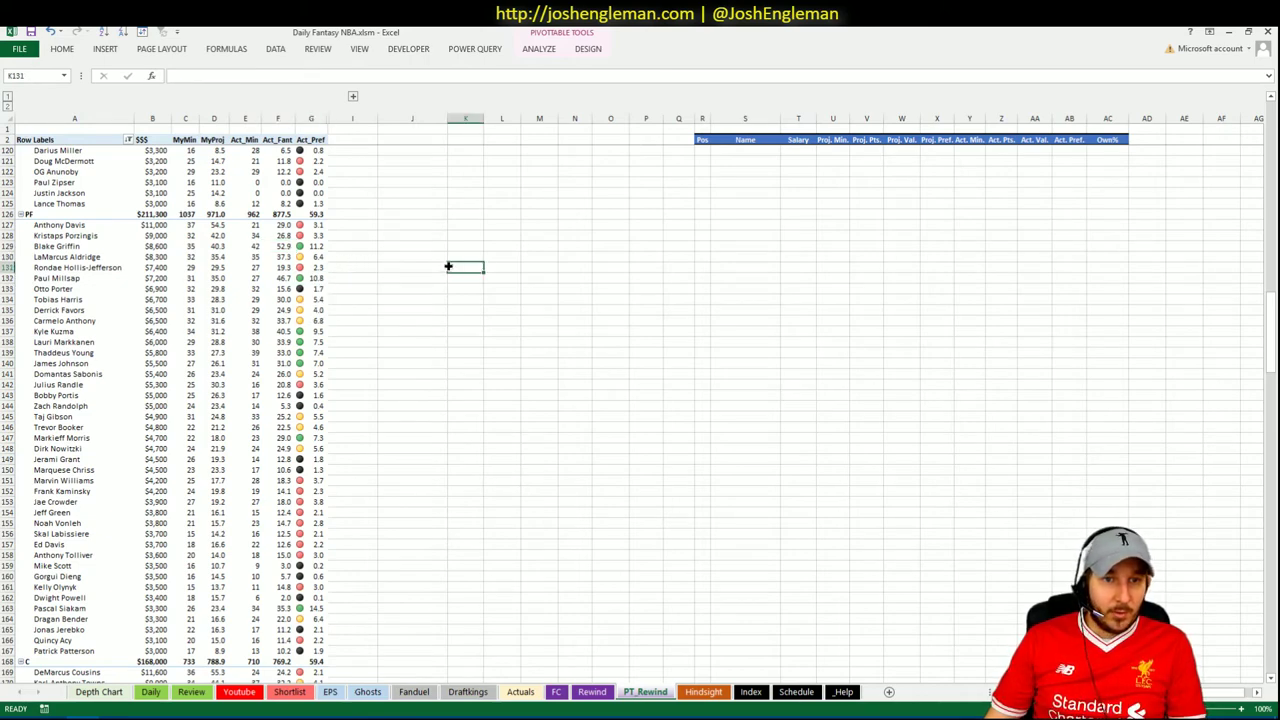
# Step: Check Millsap's and Porter's values and Pascal Siakam's 35.3 points on 34 minutes
pyautogui.click(320, 279)
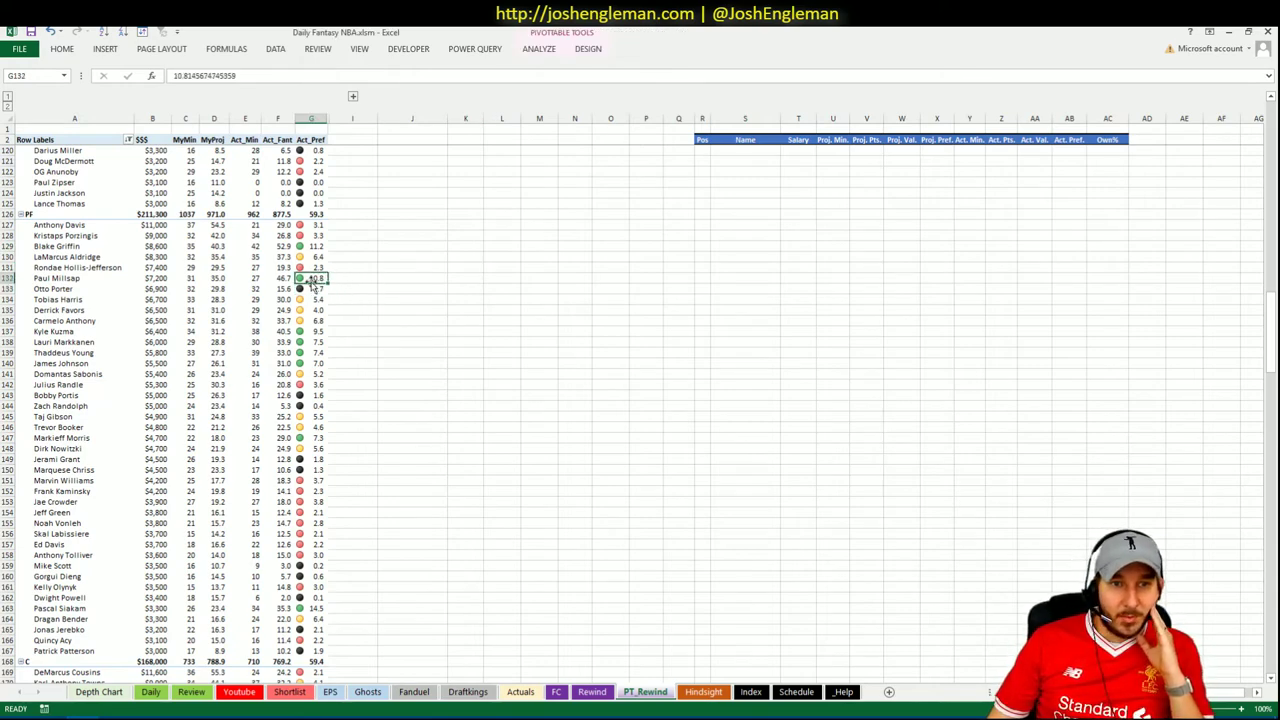
pyautogui.click(313, 288)
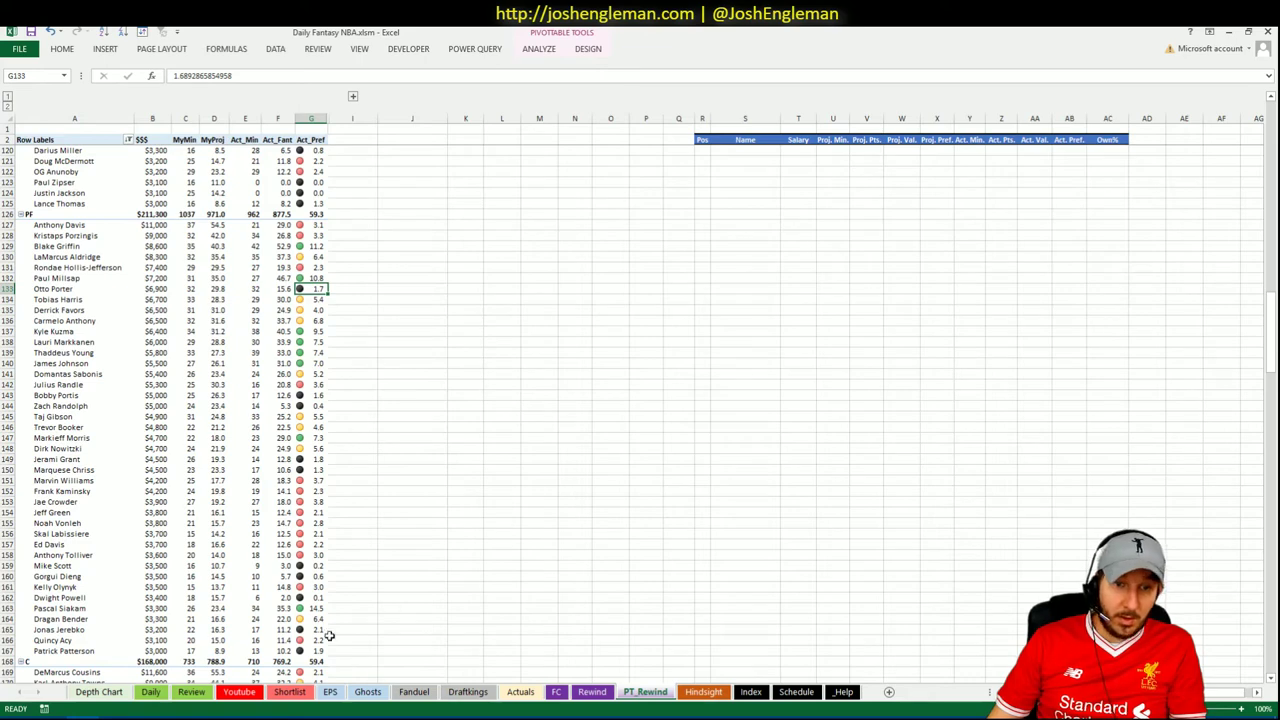
pyautogui.click(316, 608)
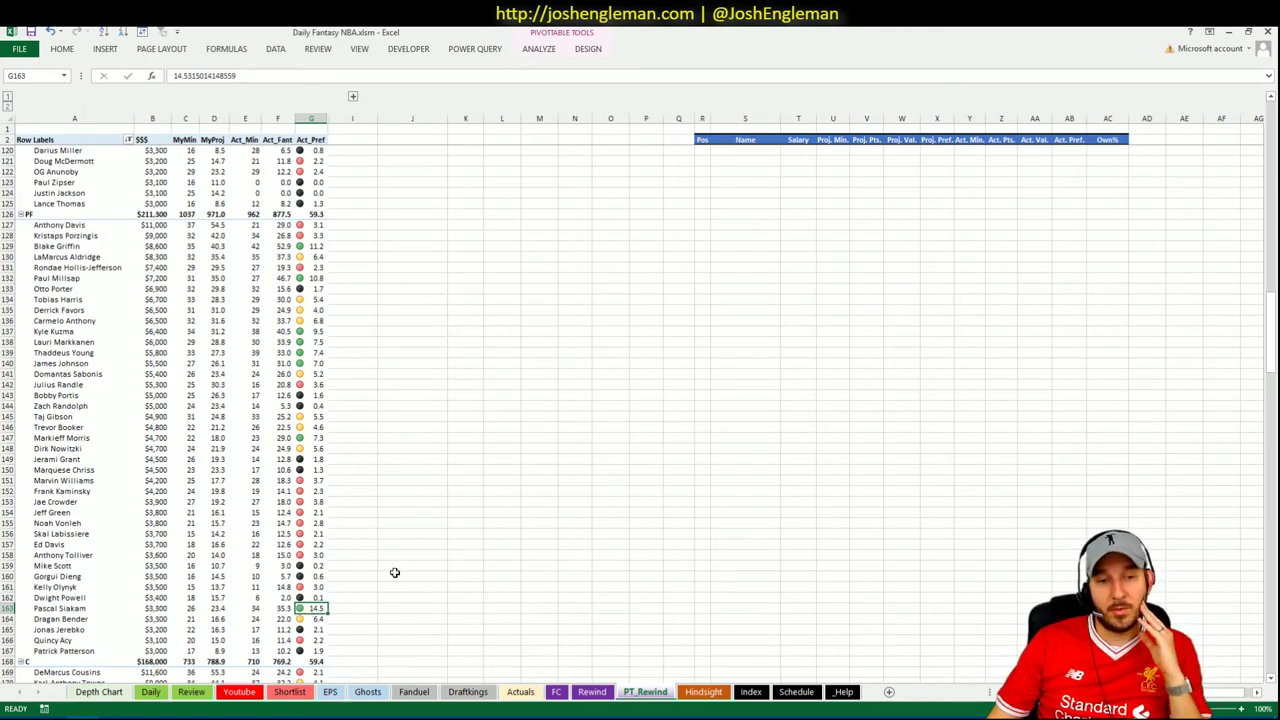
pyautogui.click(283, 608)
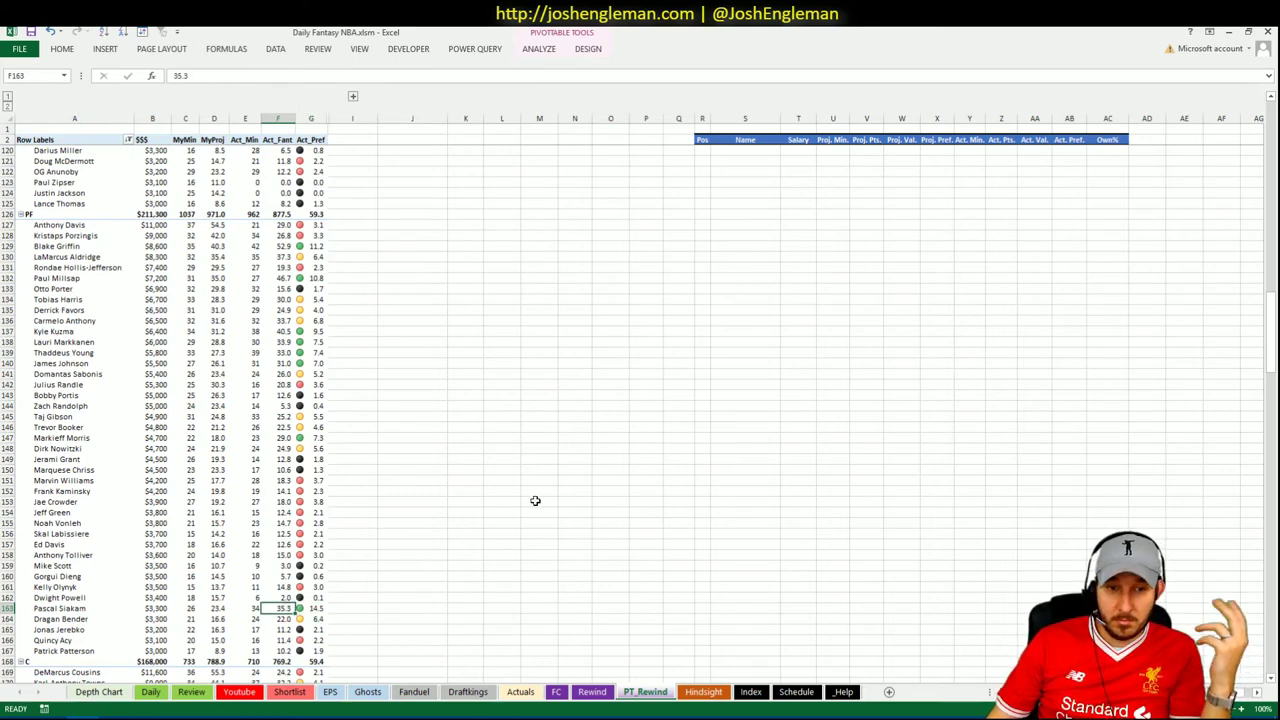
pyautogui.click(255, 610)
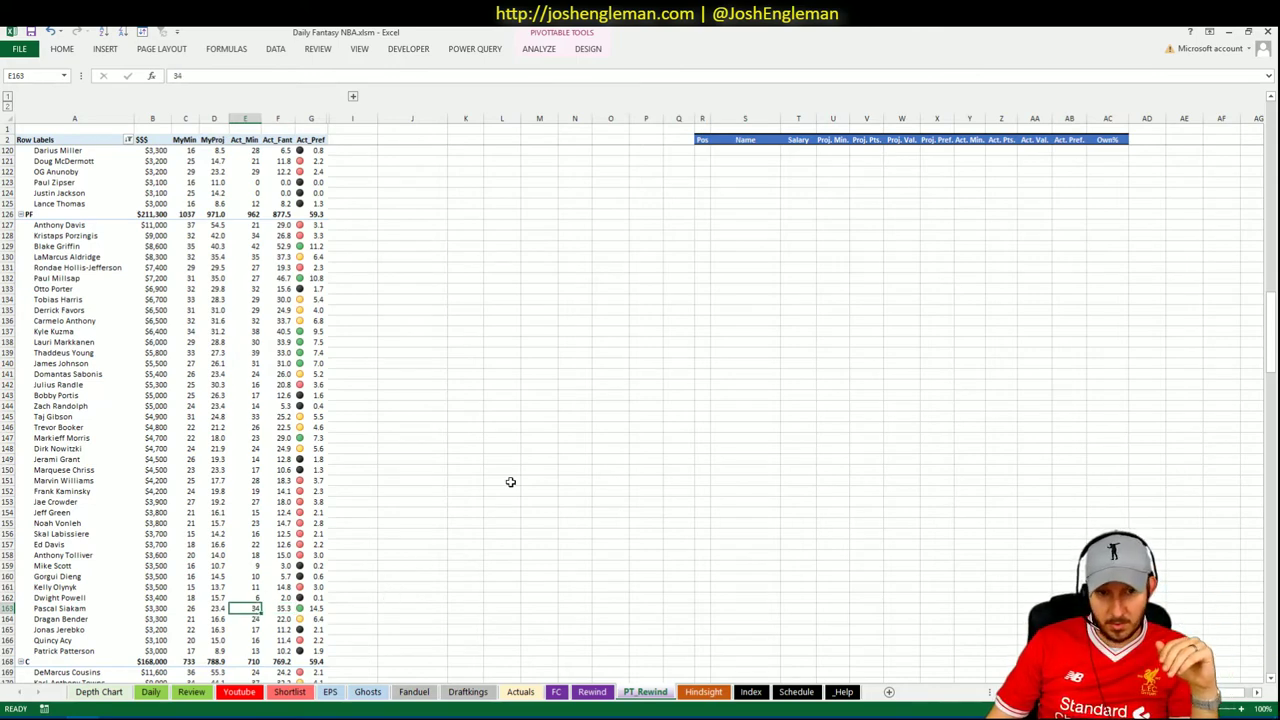
pyautogui.scroll(20, 485, 568)
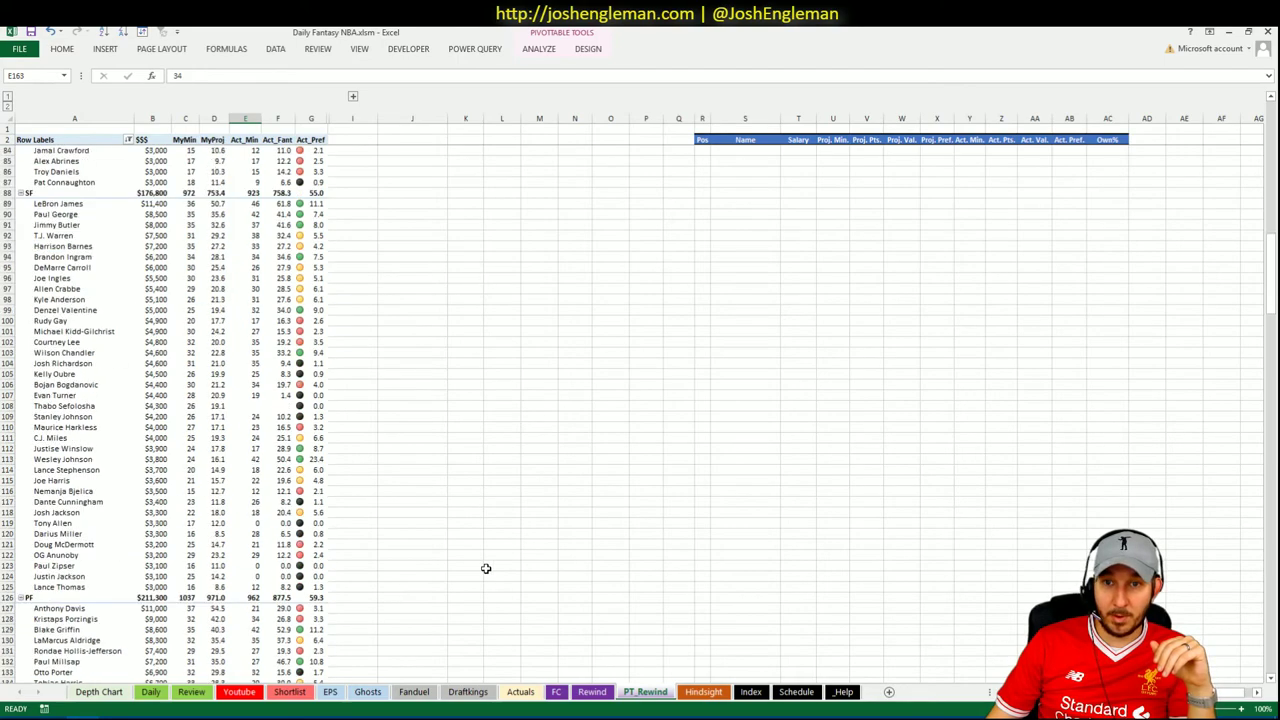
pyautogui.scroll(20, 485, 568)
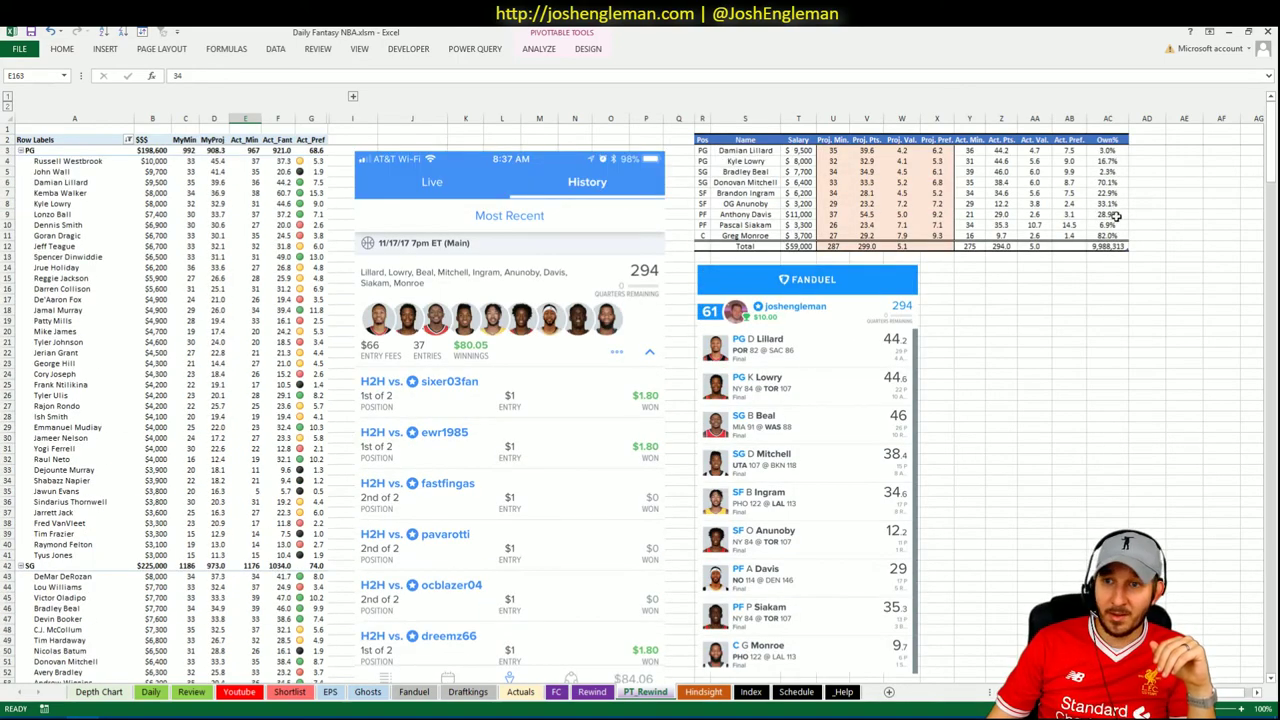
pyautogui.click(1112, 222)
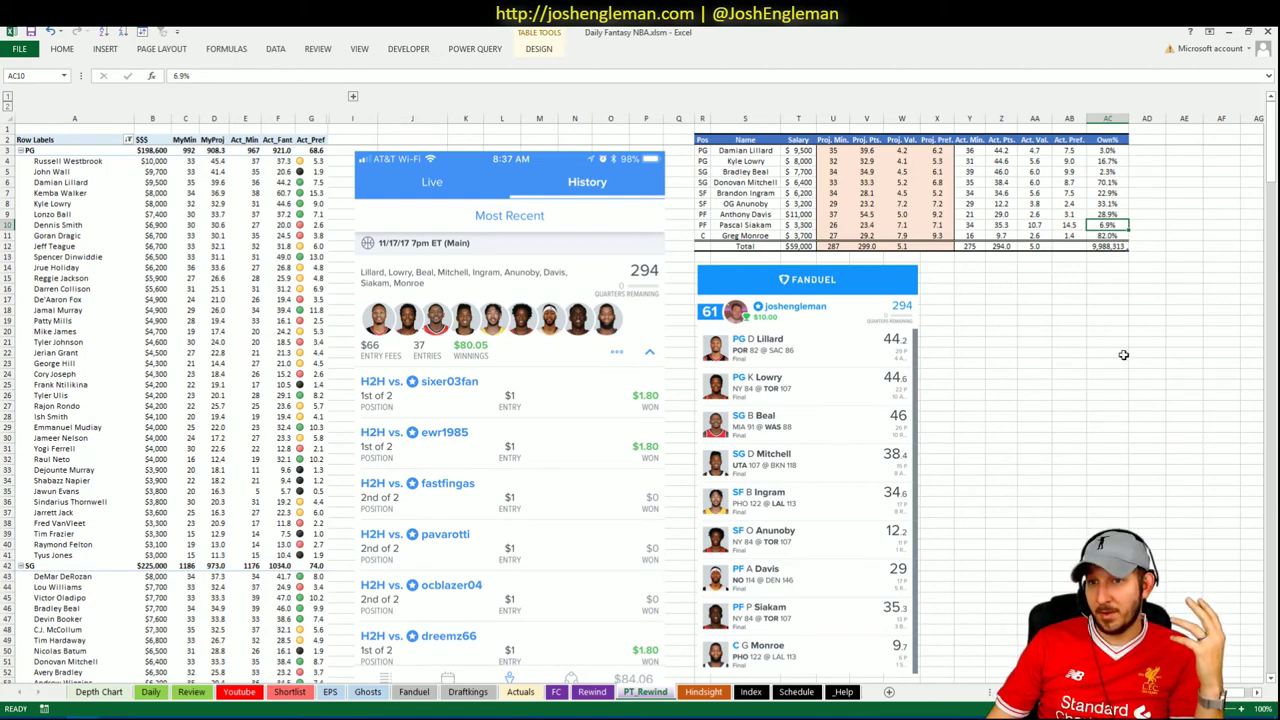
pyautogui.click(778, 227)
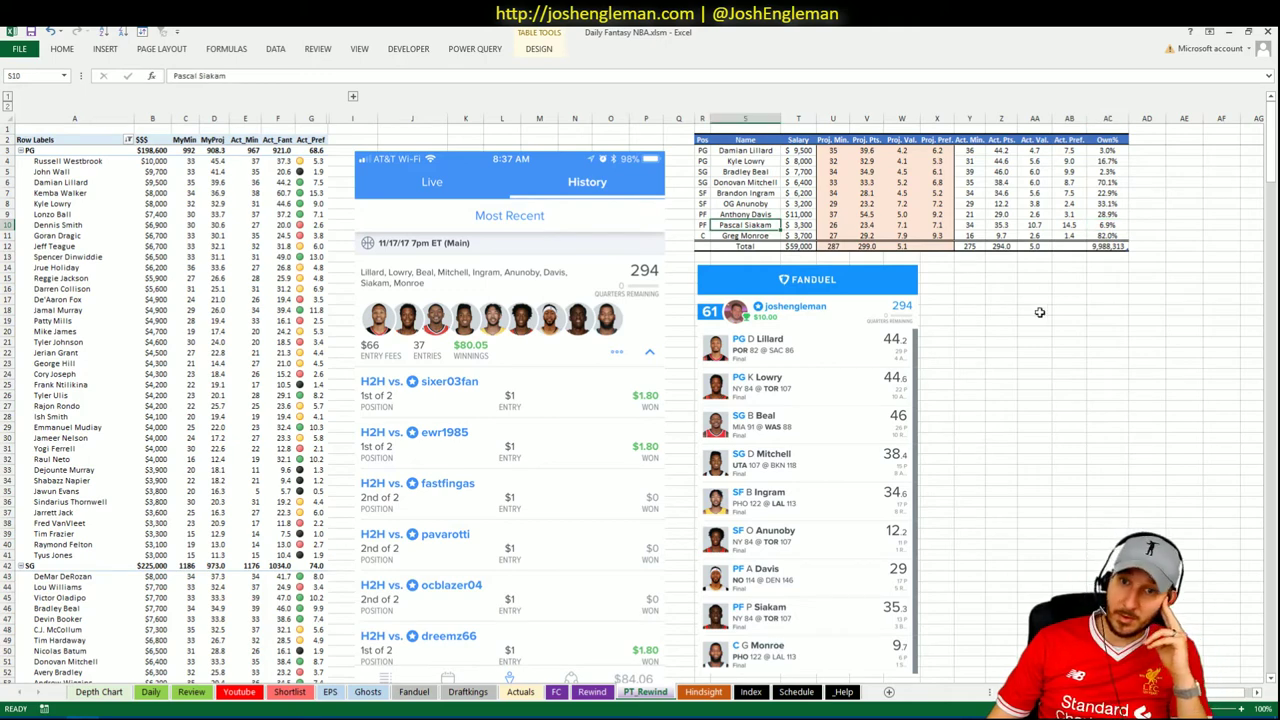
pyautogui.click(1030, 416)
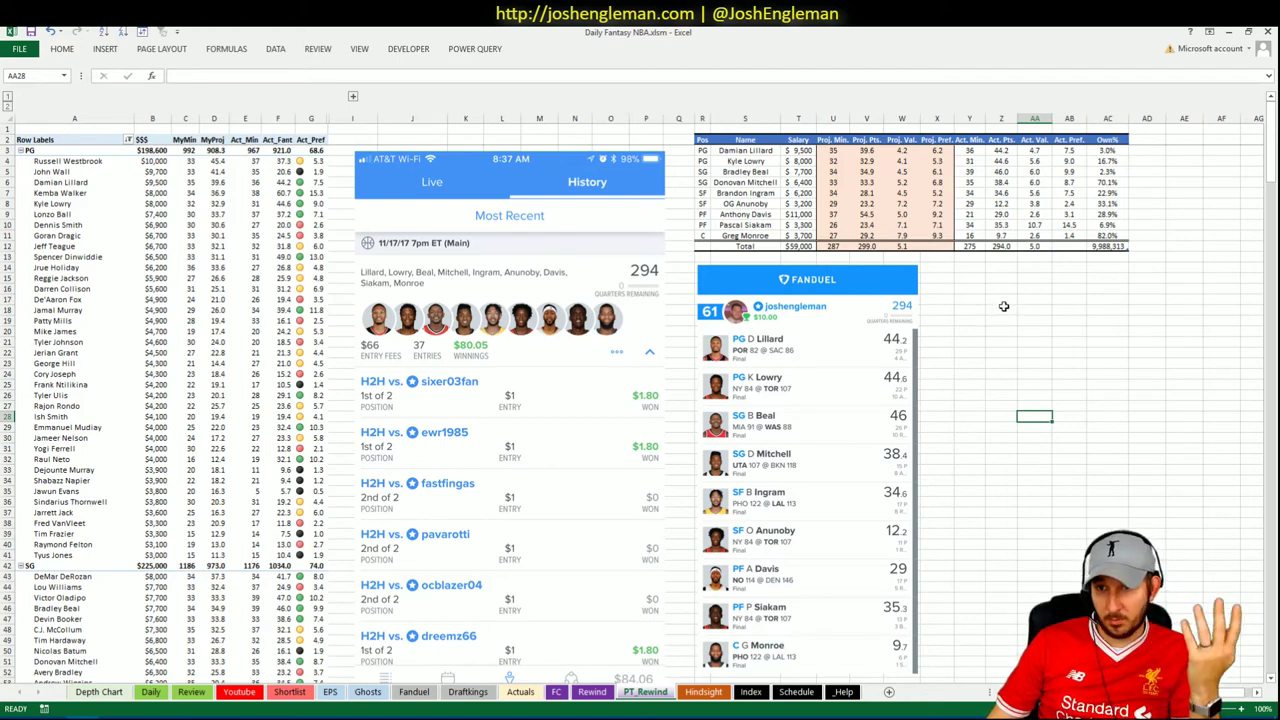
pyautogui.click(1034, 226)
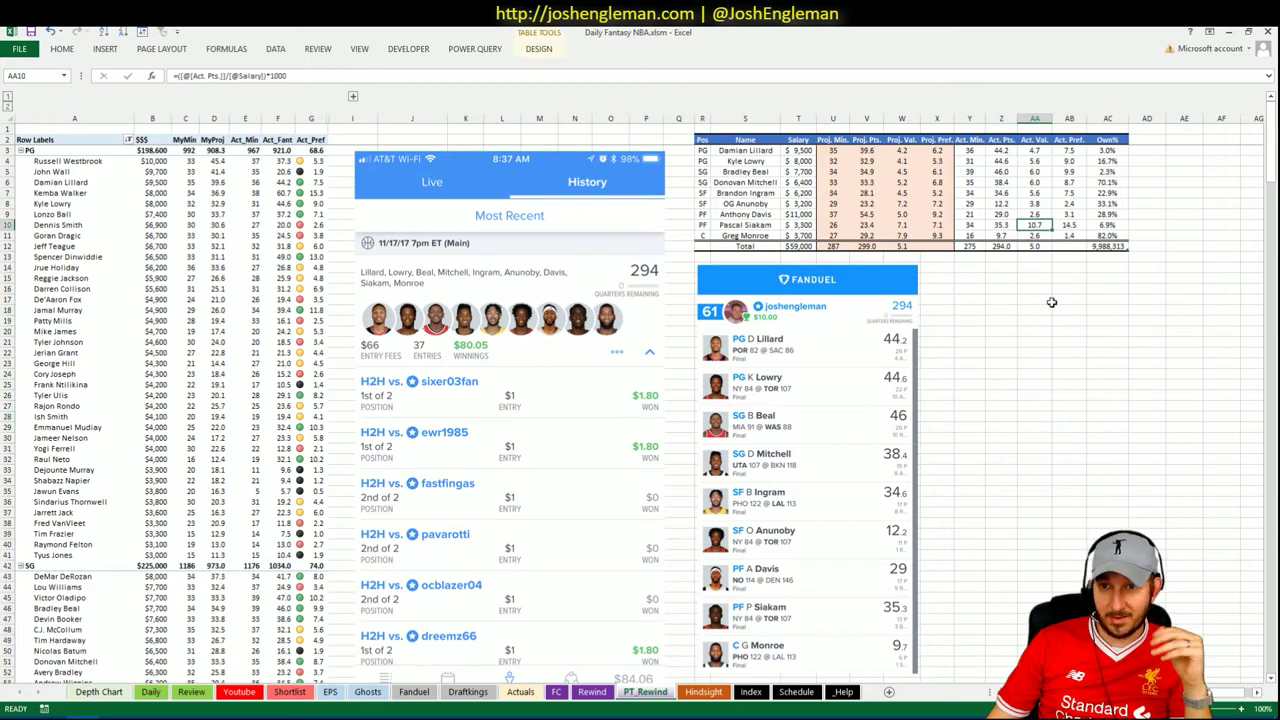
pyautogui.click(1032, 376)
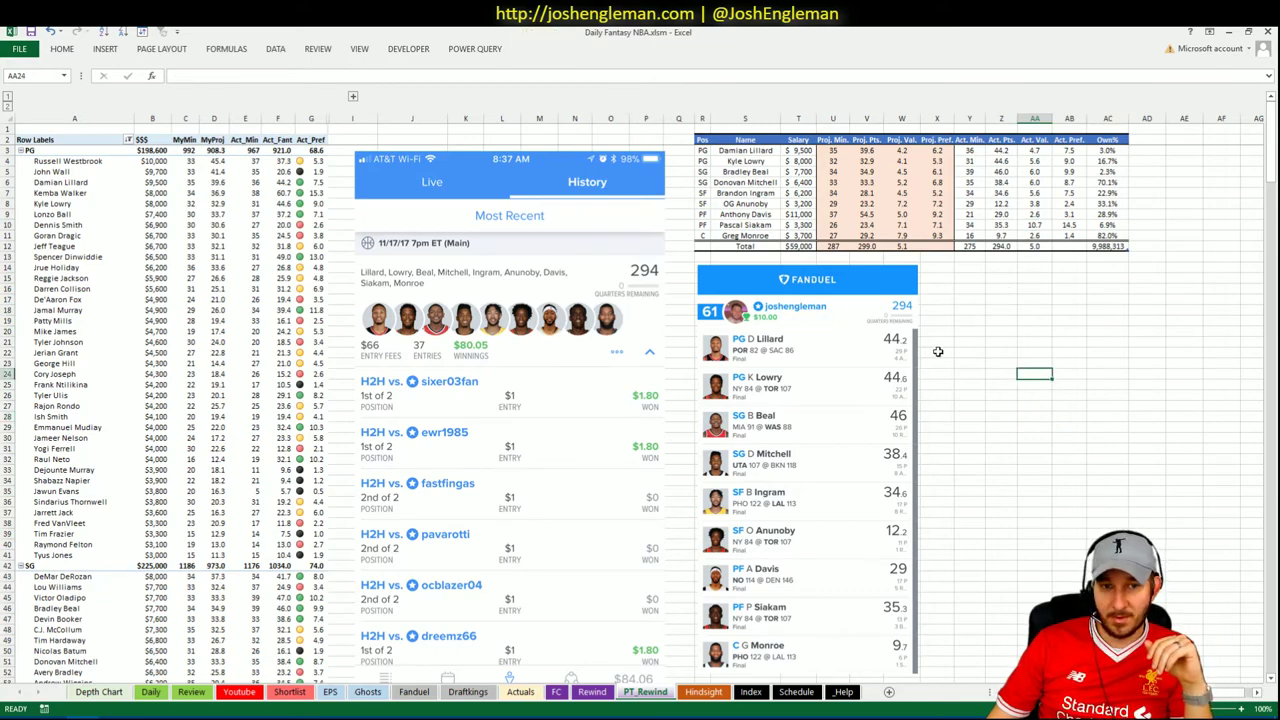
pyautogui.scroll(-20, 936, 350)
pyautogui.scroll(-17, 936, 340)
pyautogui.scroll(-6, 936, 336)
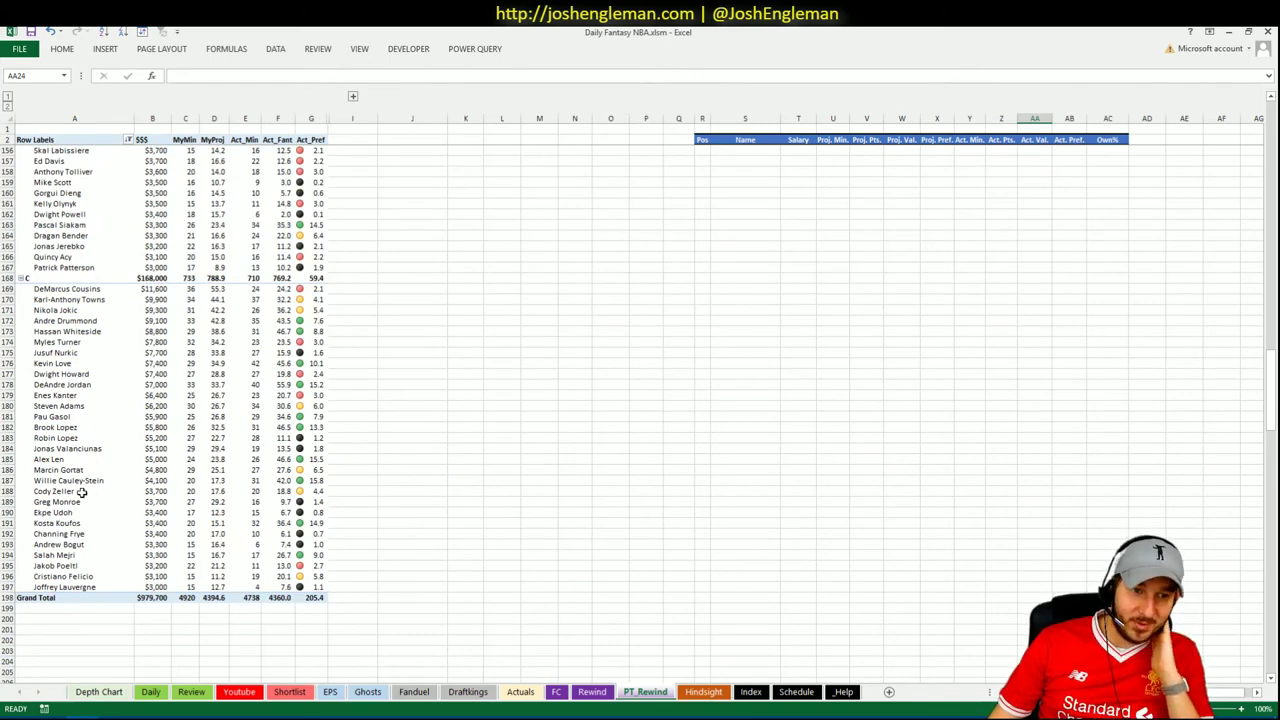
pyautogui.moveTo(68, 503); pyautogui.dragTo(318, 501)
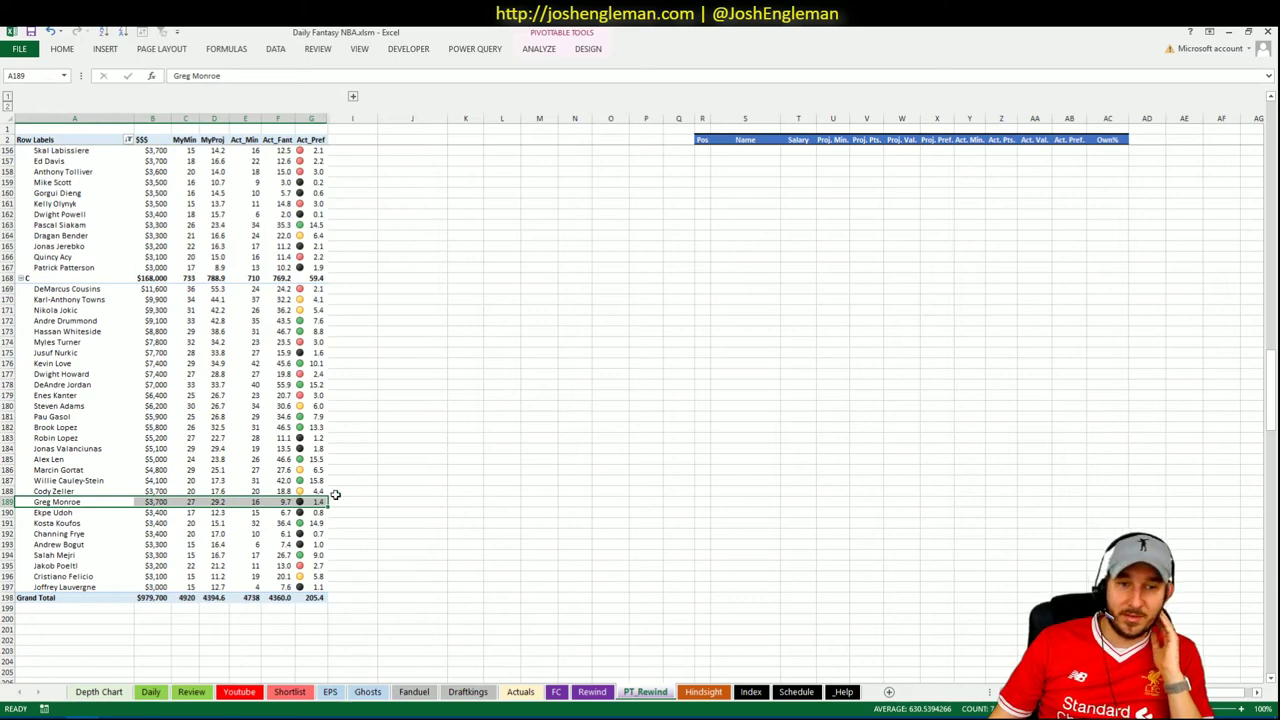
pyautogui.click(252, 502)
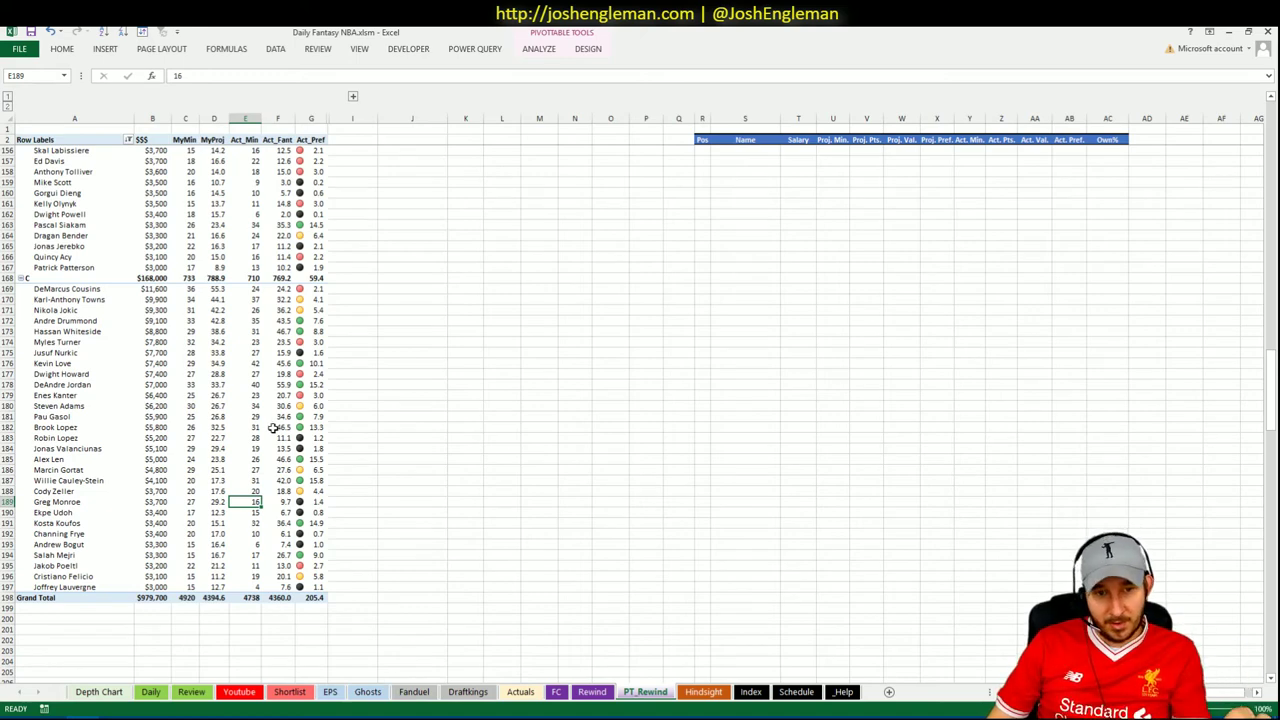
pyautogui.click(317, 481)
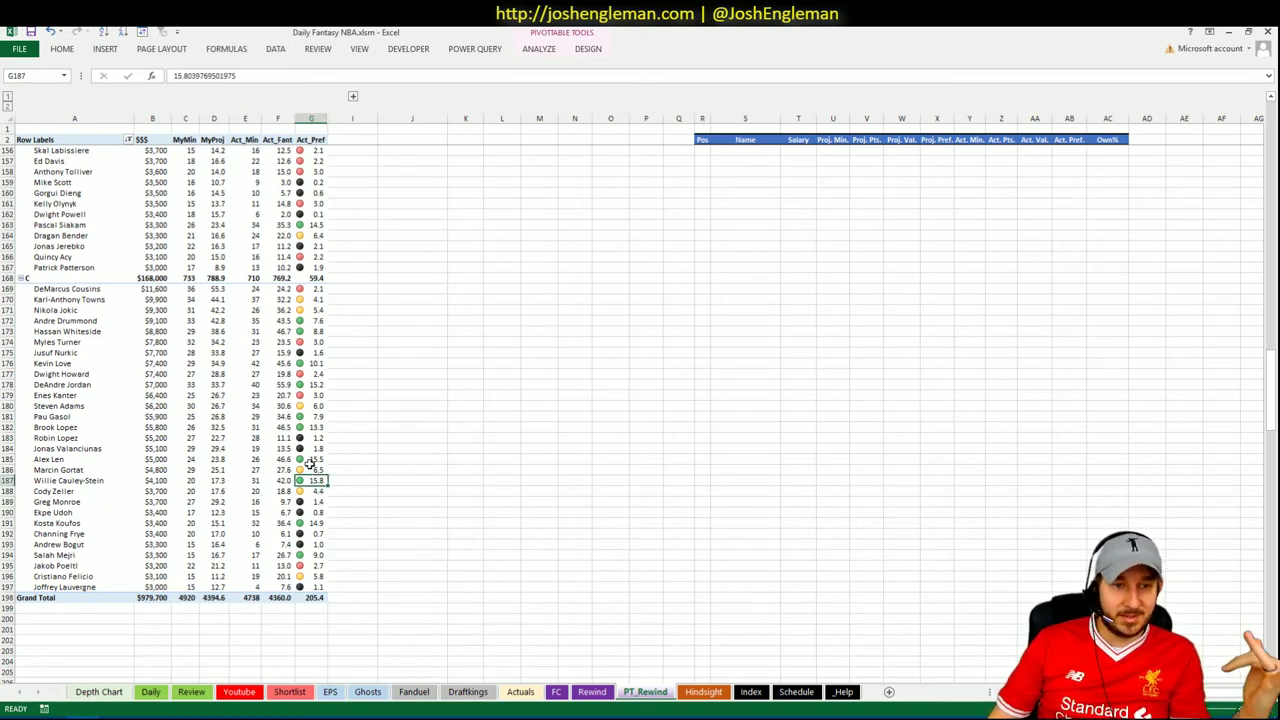
pyautogui.click(306, 427)
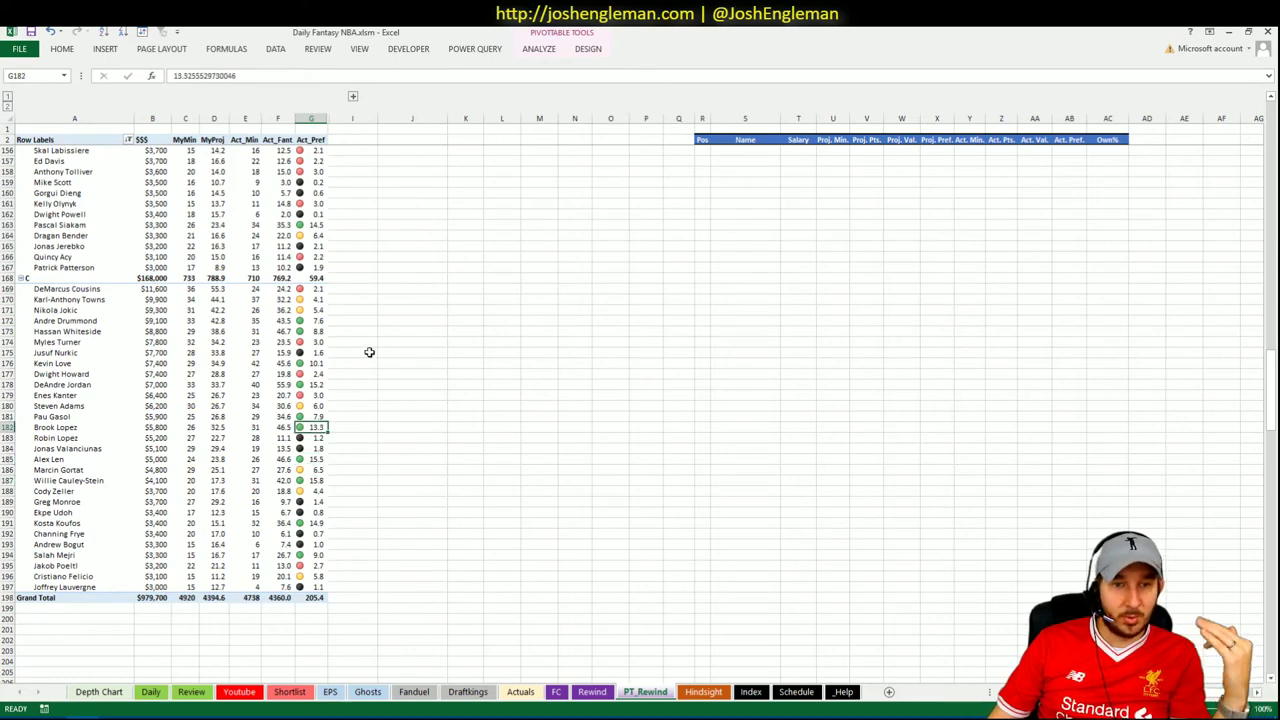
pyautogui.click(311, 385)
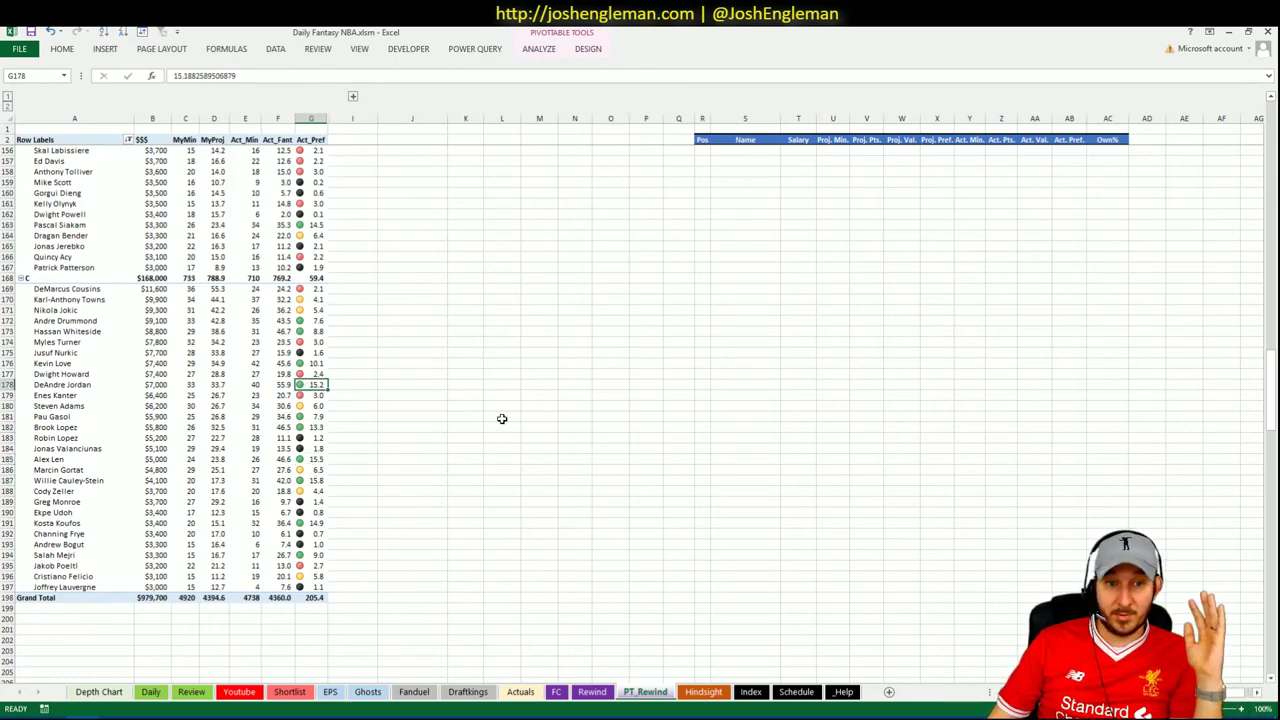
pyautogui.click(171, 386)
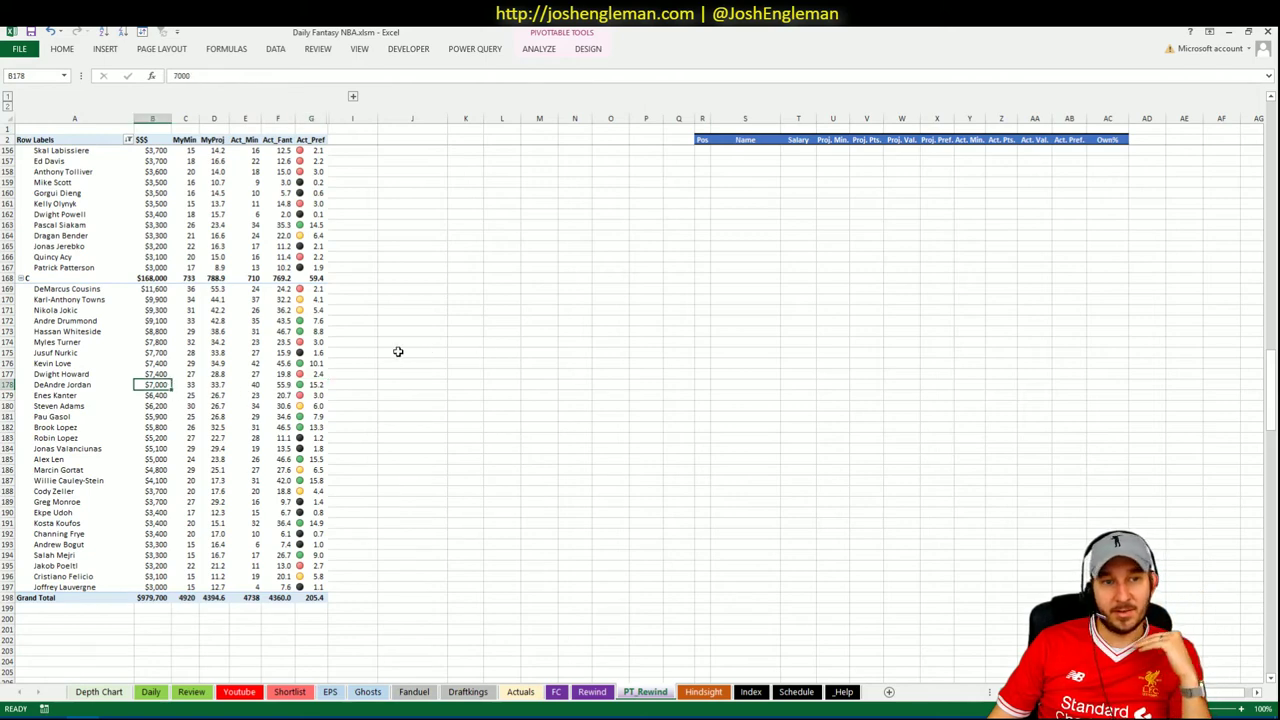
pyautogui.scroll(2, 379, 351)
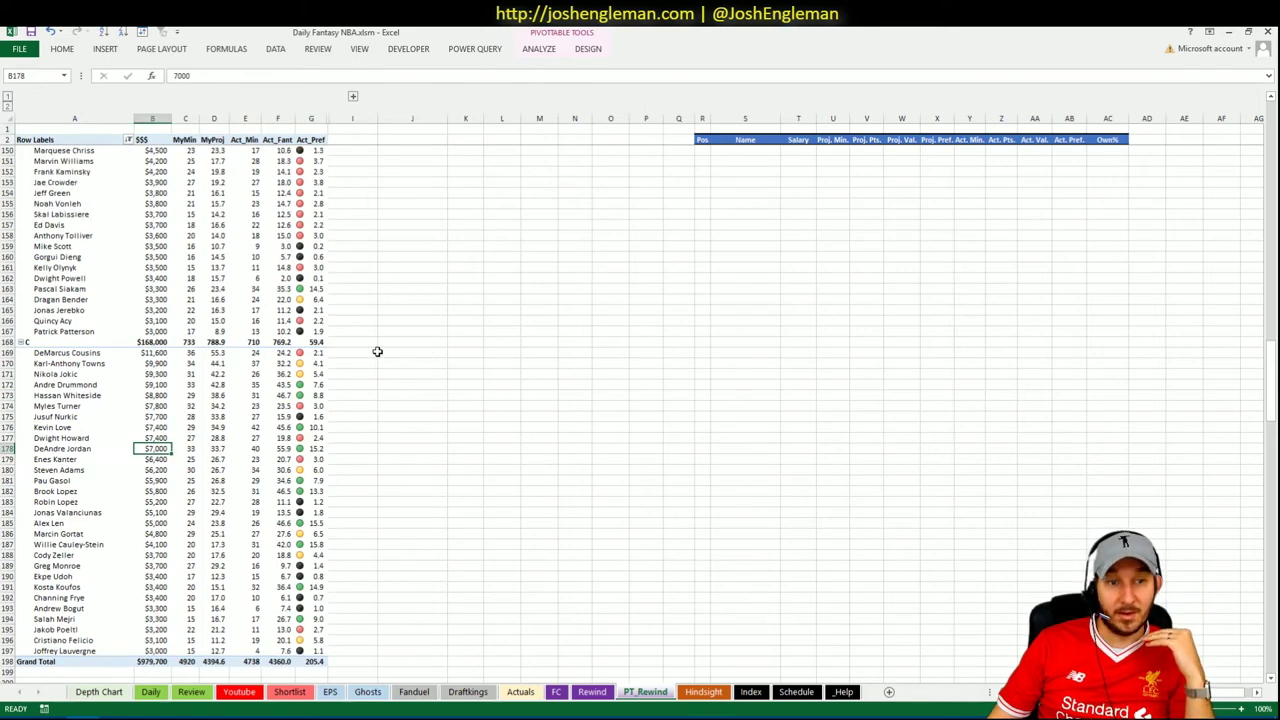
pyautogui.click(306, 365)
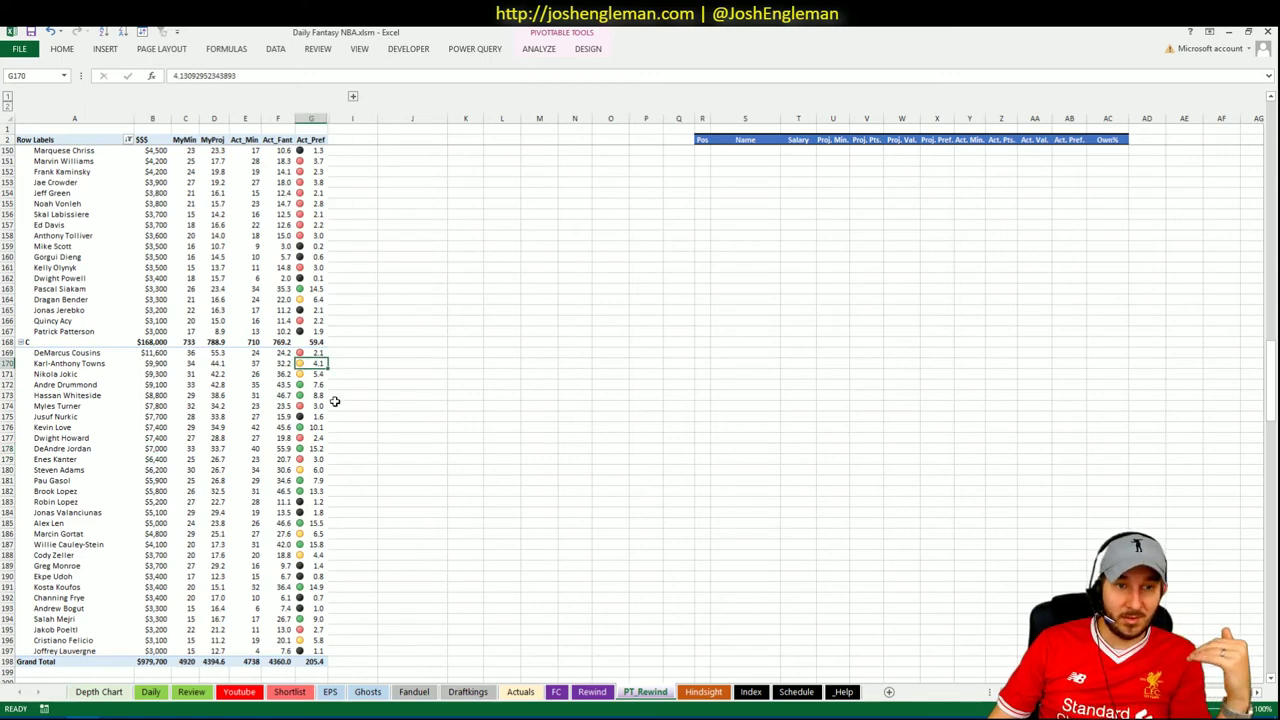
pyautogui.click(266, 374)
pyautogui.scroll(2, 245, 437)
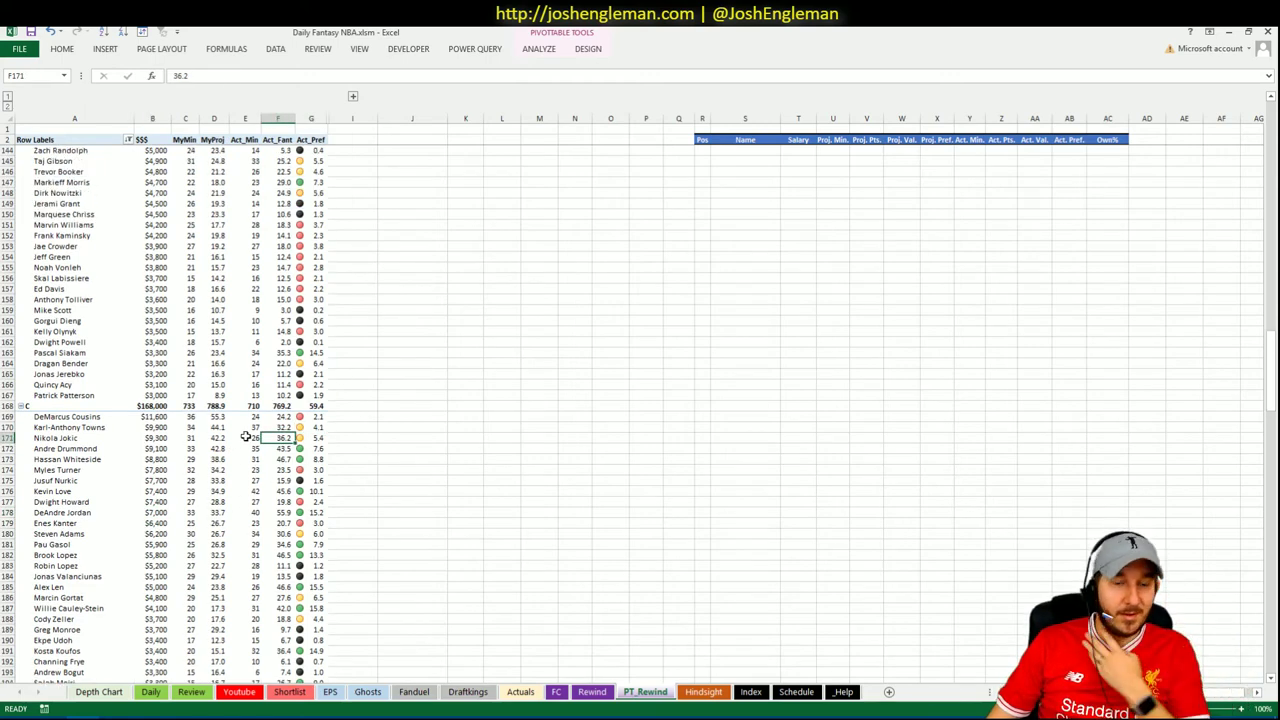
pyautogui.scroll(-1, 245, 437)
pyautogui.scroll(-9, 245, 437)
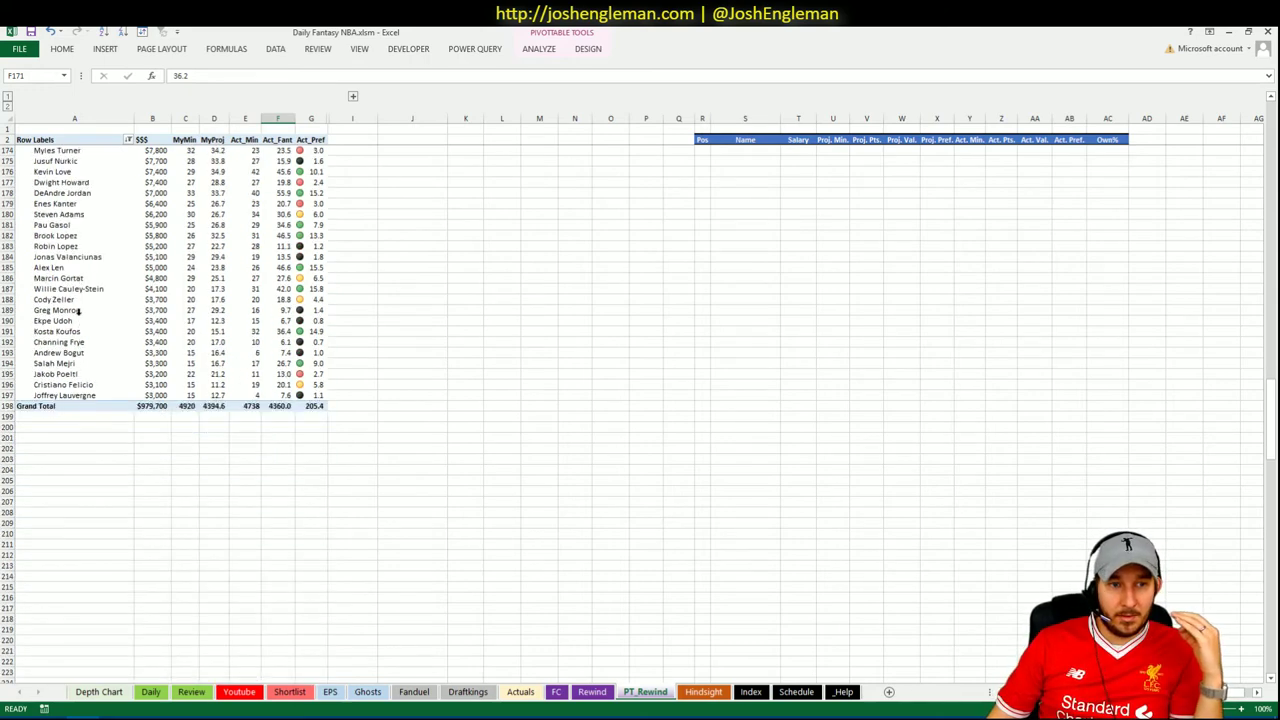
pyautogui.moveTo(77, 311); pyautogui.dragTo(310, 311)
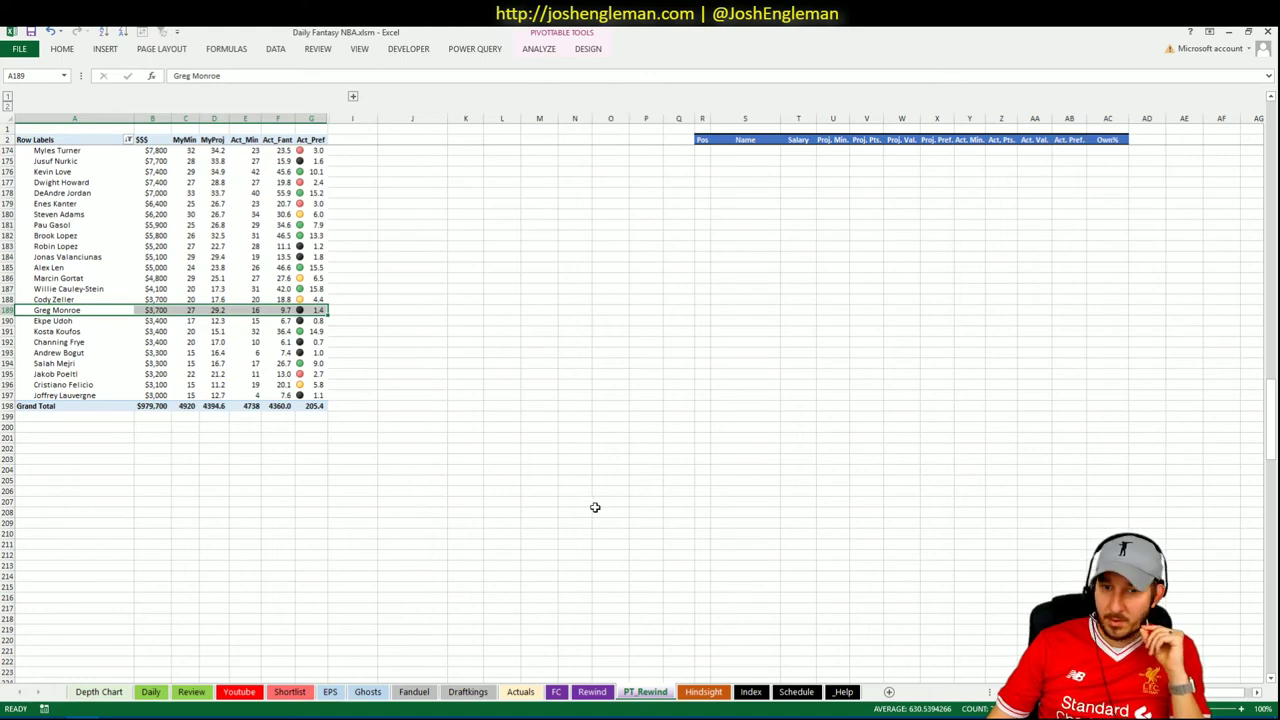
pyautogui.scroll(-1, 594, 480)
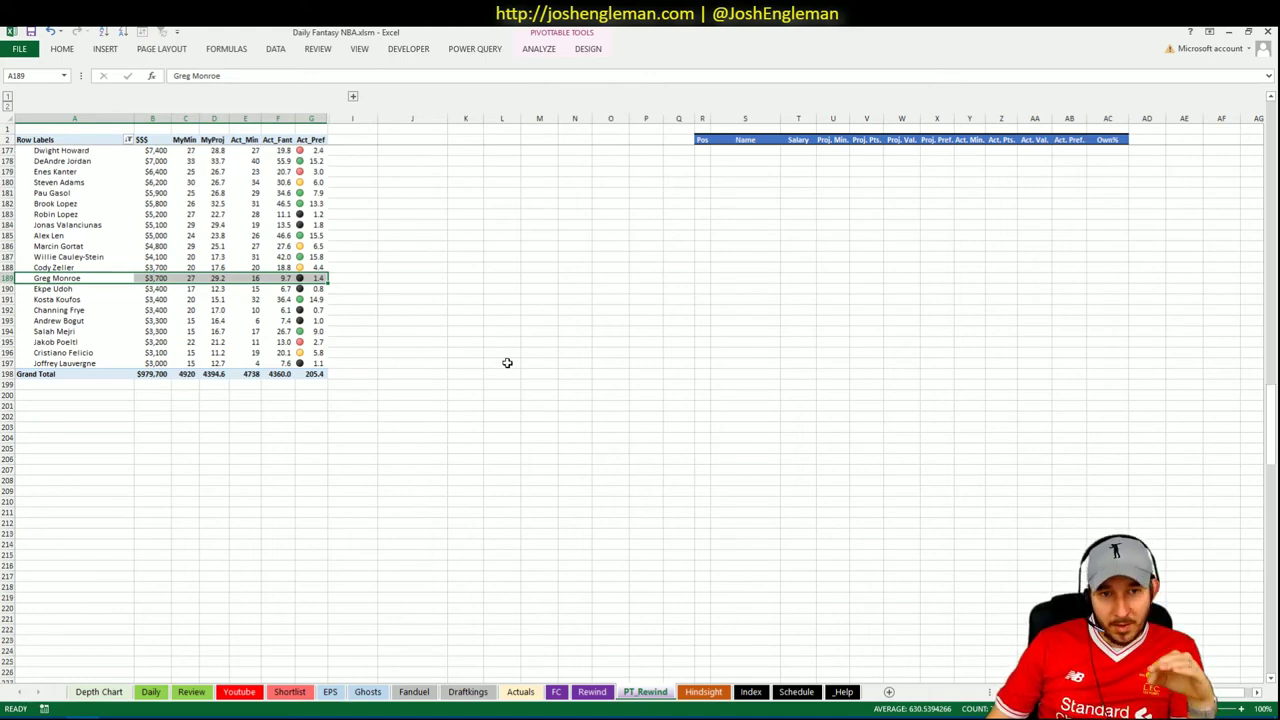
pyautogui.scroll(2, 595, 353)
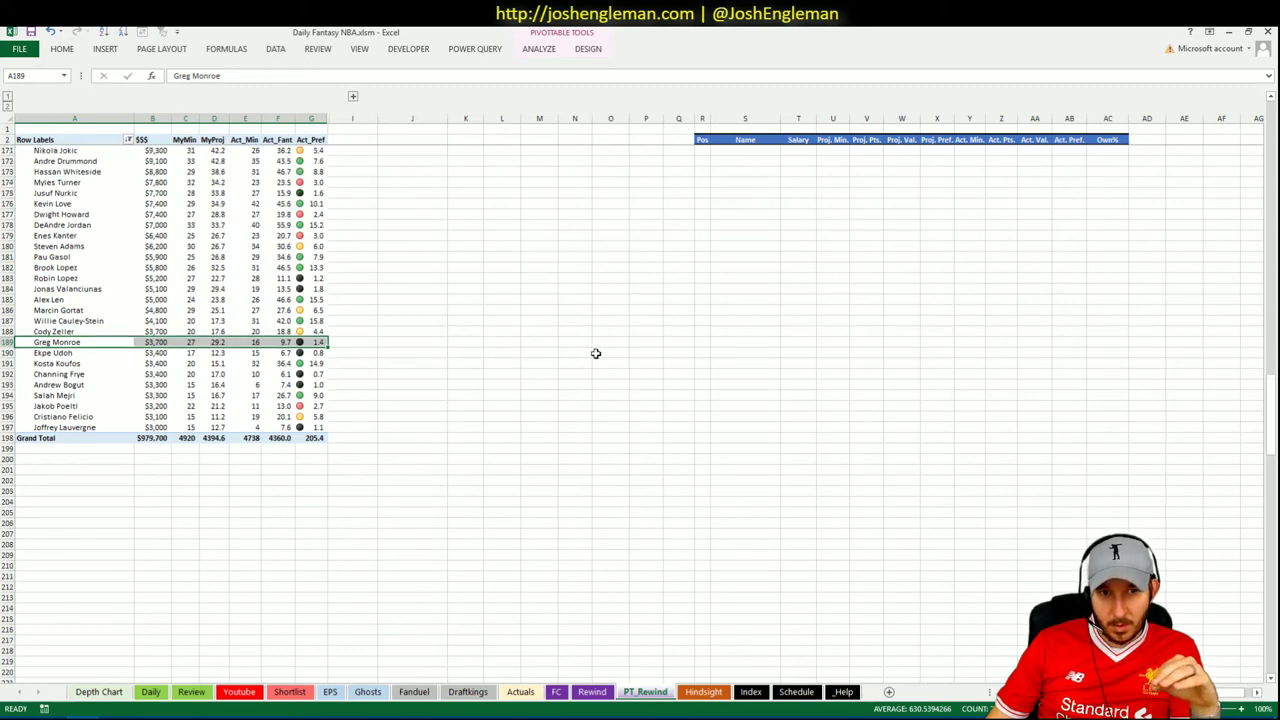
pyautogui.scroll(2, 595, 353)
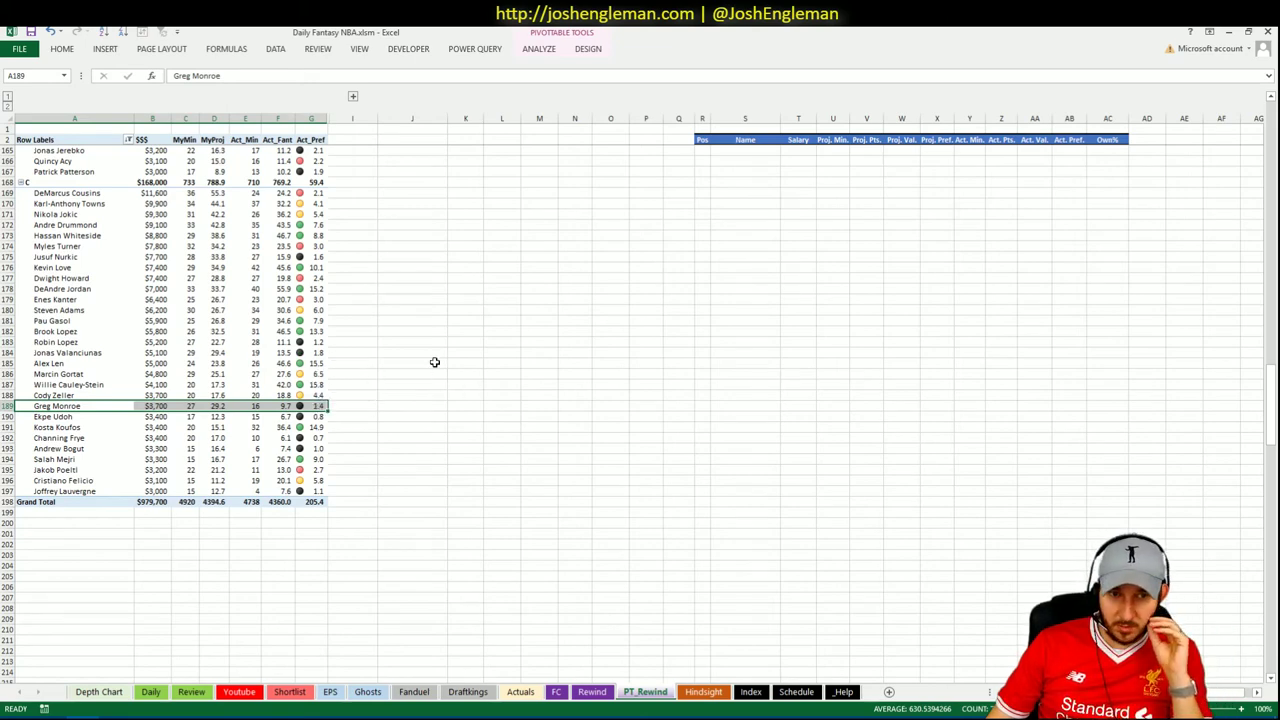
pyautogui.click(290, 363)
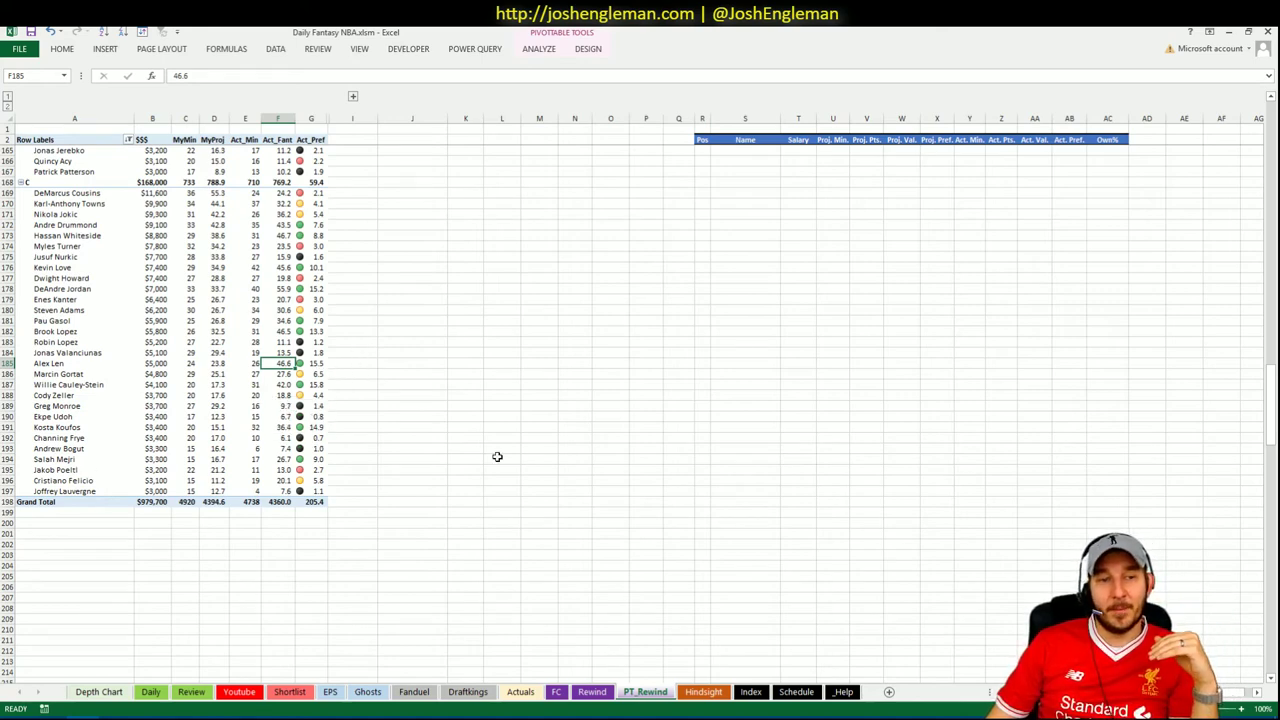
pyautogui.scroll(15, 467, 484)
pyautogui.scroll(15, 470, 470)
pyautogui.scroll(15, 470, 470)
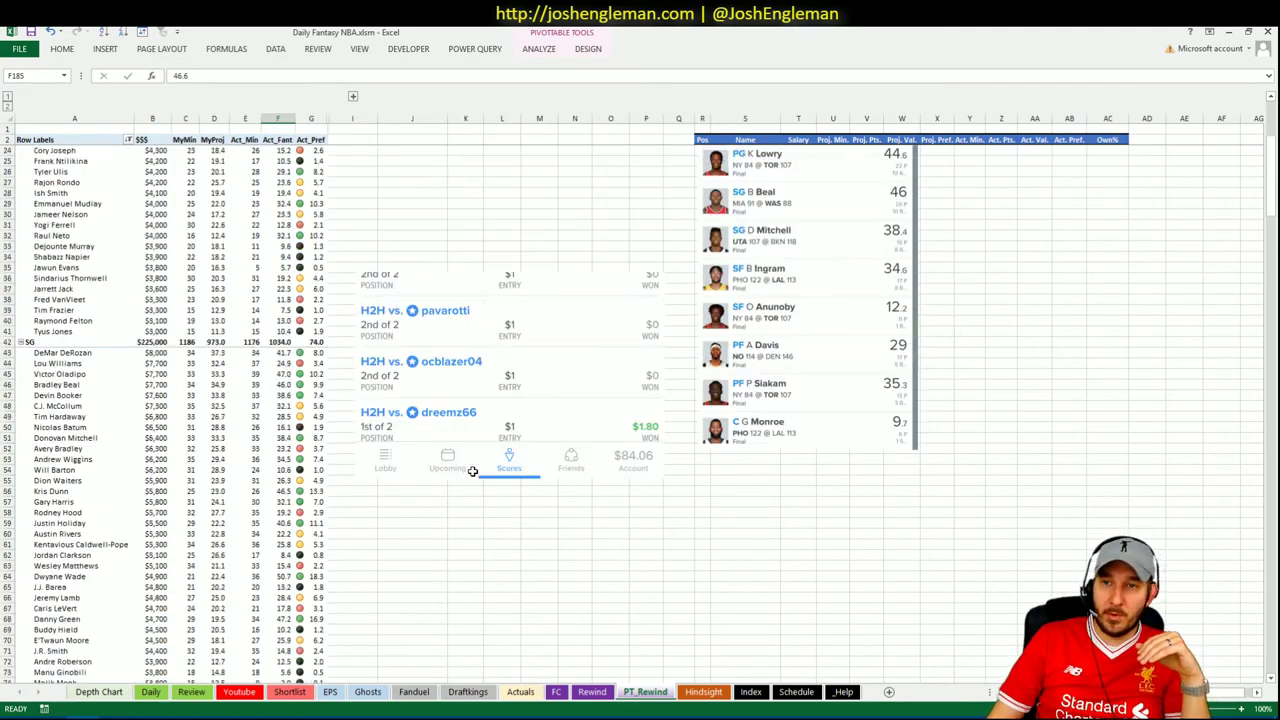
pyautogui.scroll(7, 472, 471)
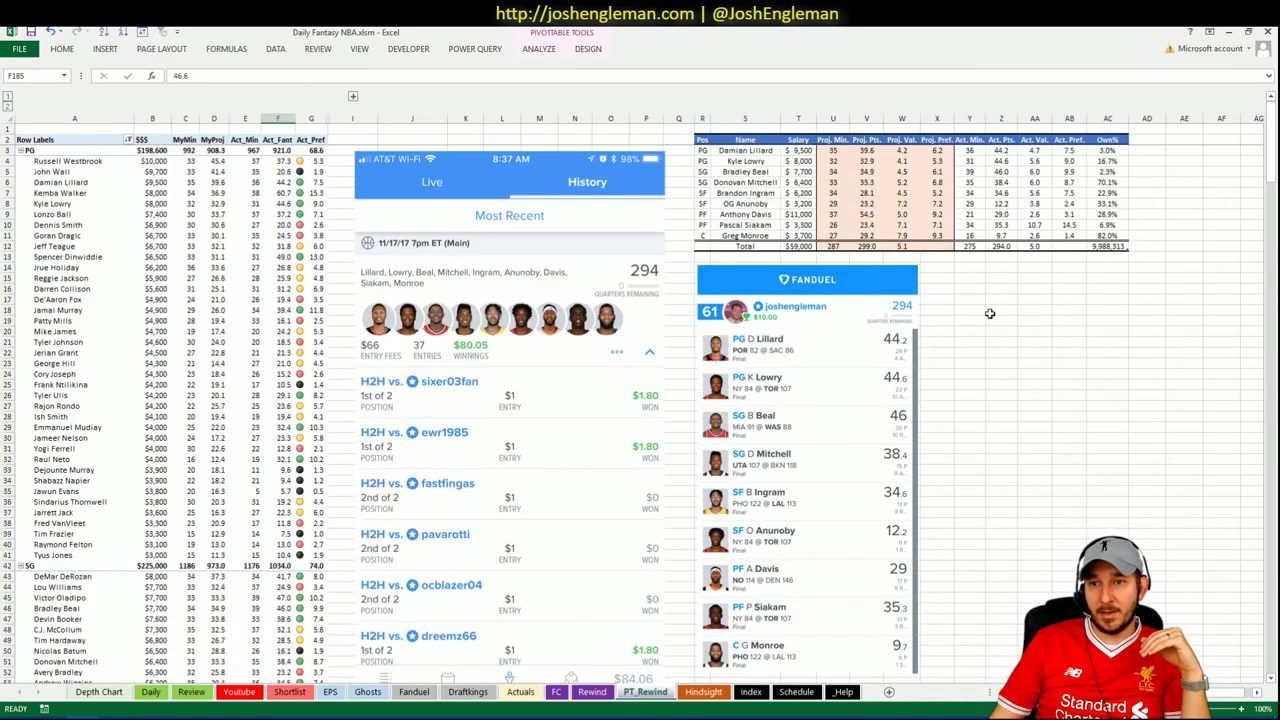
pyautogui.click(1124, 234)
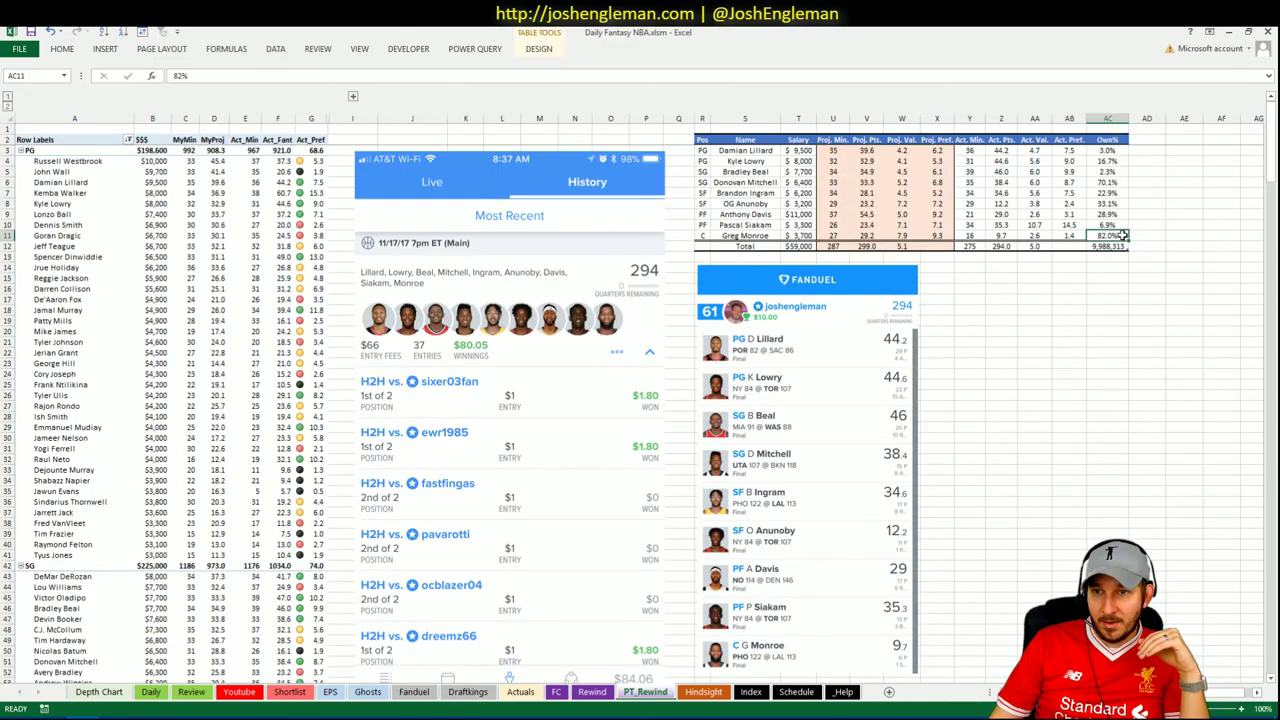
pyautogui.click(1080, 324)
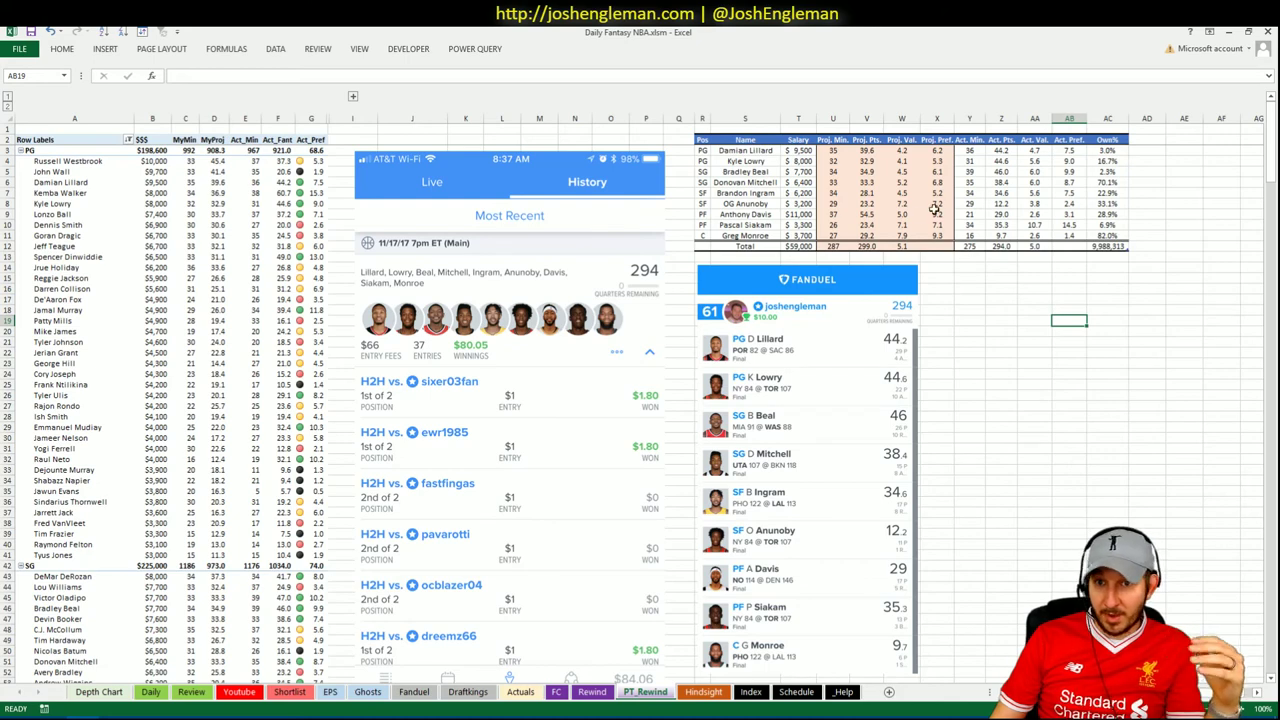
pyautogui.click(805, 236)
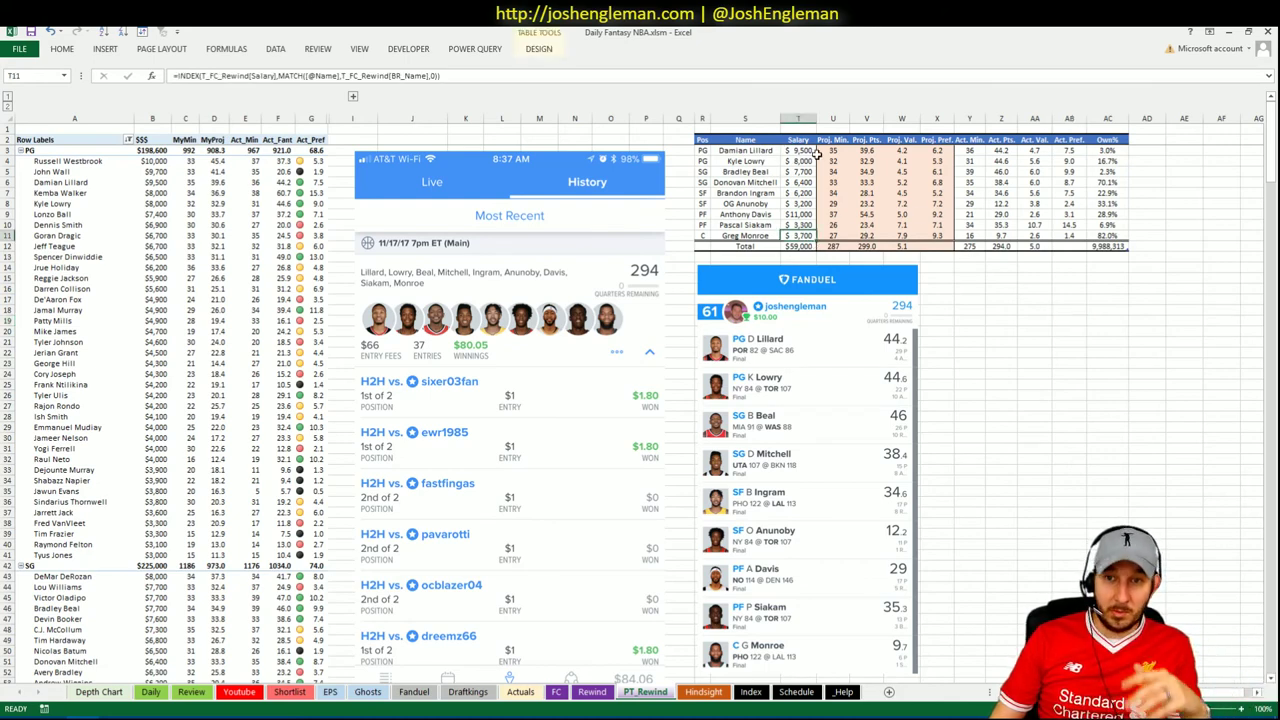
pyautogui.moveTo(803, 151); pyautogui.dragTo(804, 182)
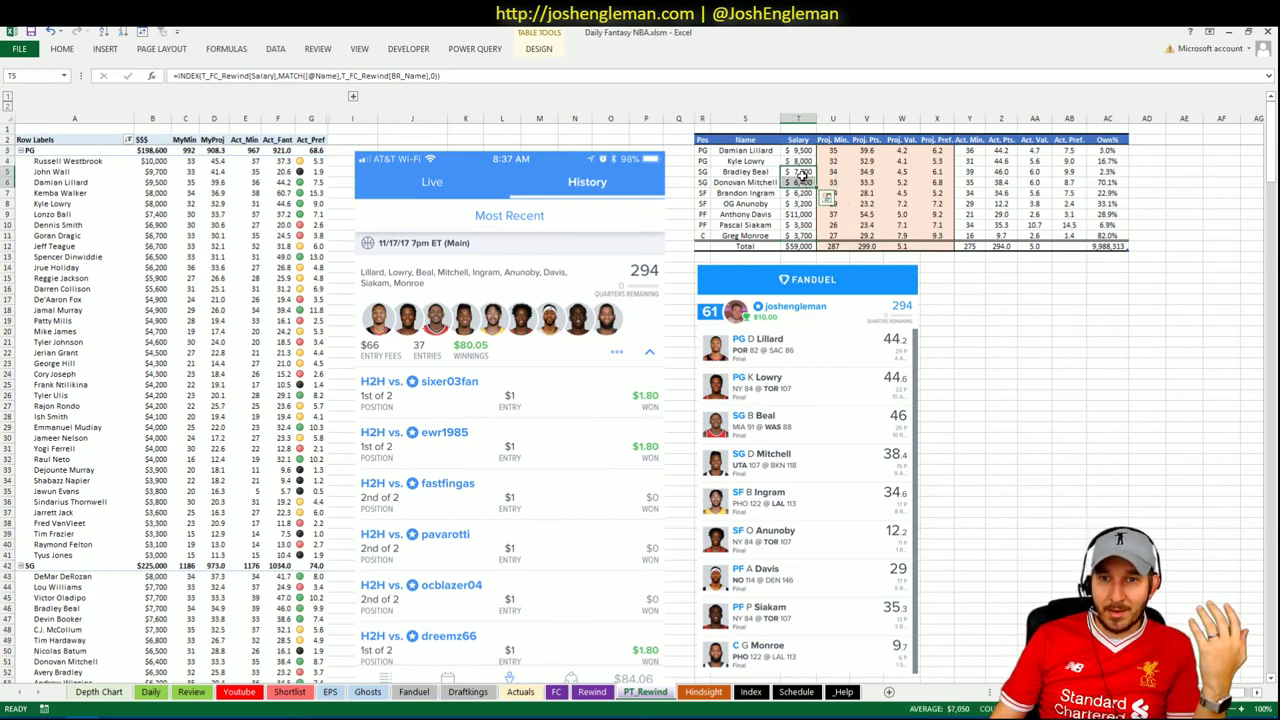
pyautogui.click(798, 214)
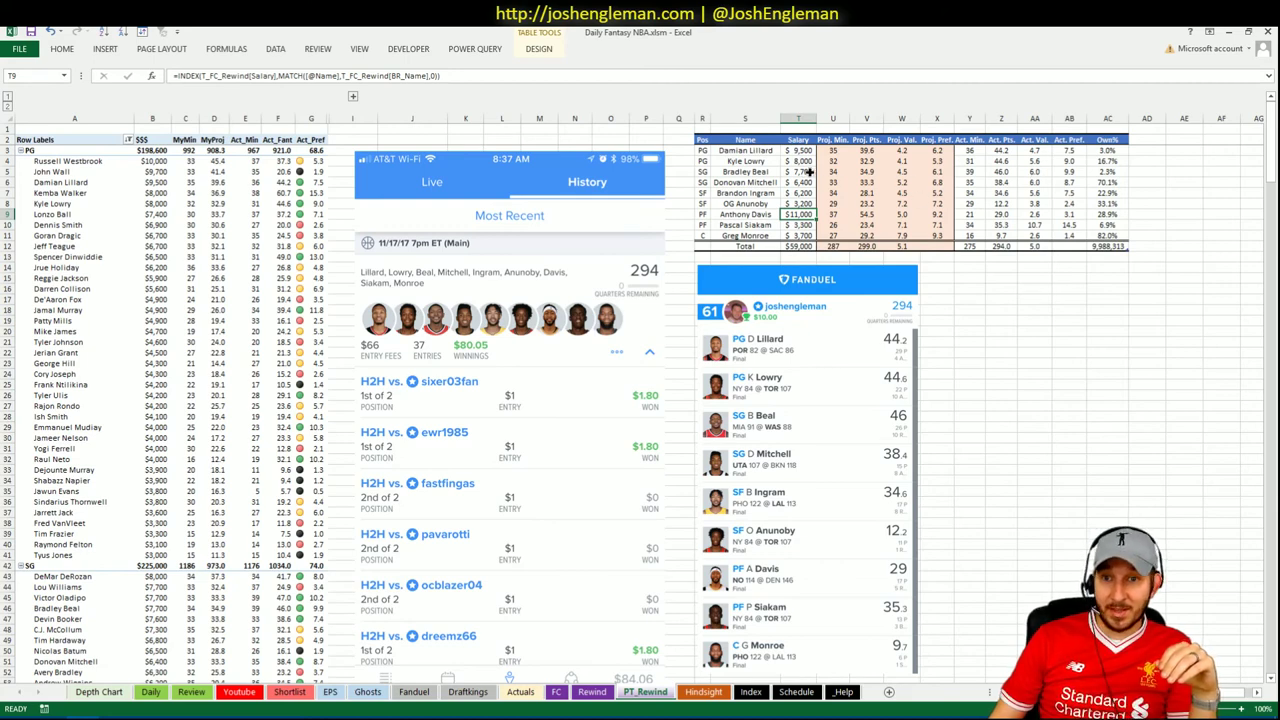
pyautogui.click(1110, 173)
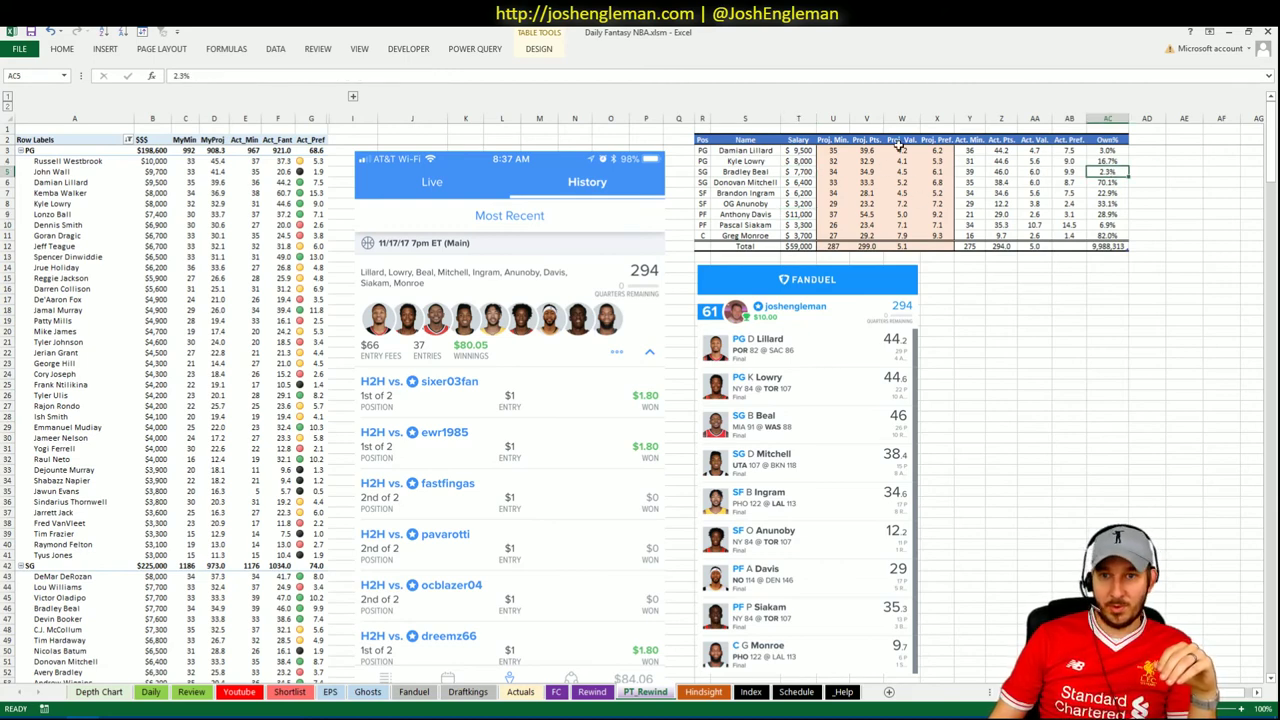
pyautogui.click(779, 151)
pyautogui.click(1108, 151)
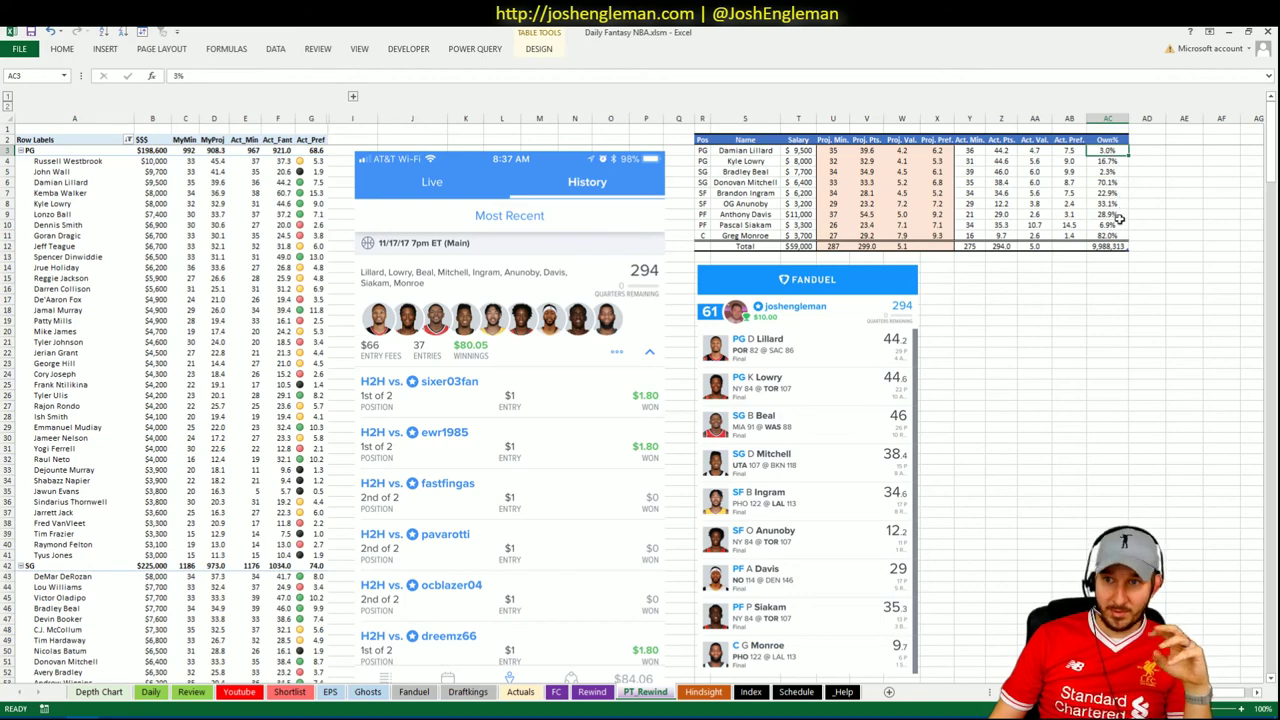
pyautogui.click(763, 235)
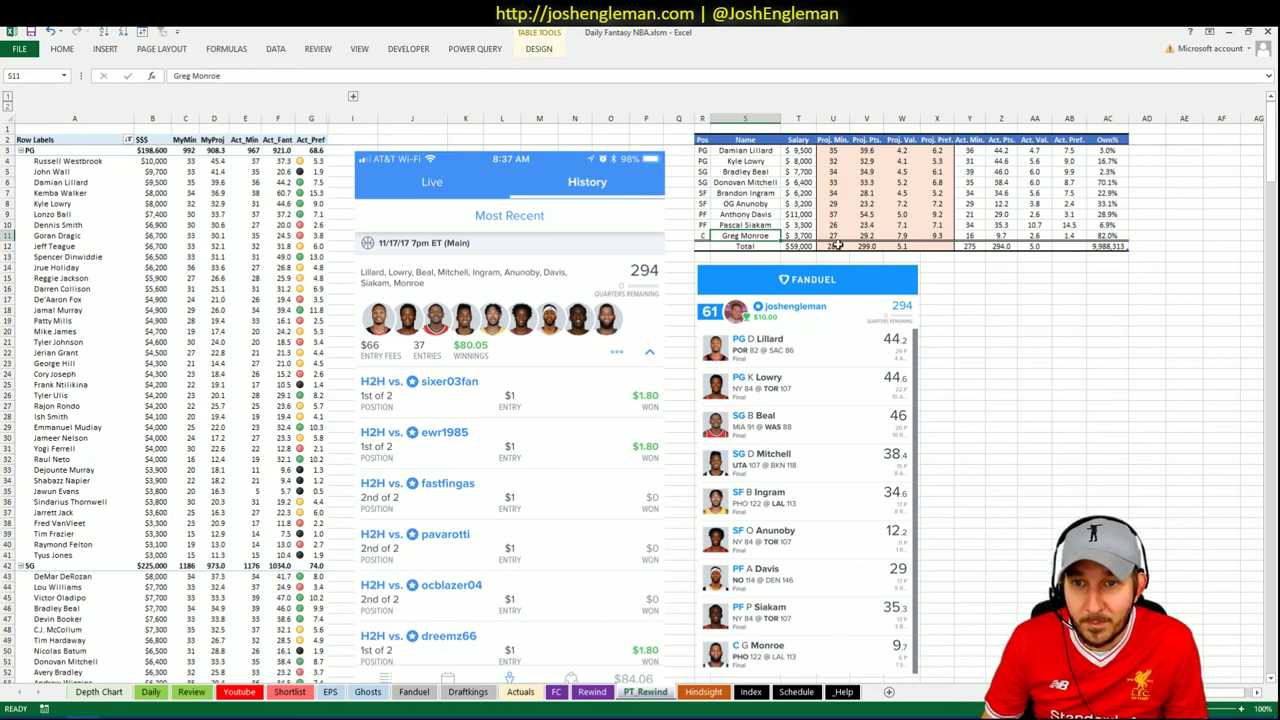
pyautogui.press('Right')
pyautogui.press('Right')
pyautogui.press('Down')
pyautogui.click(972, 247)
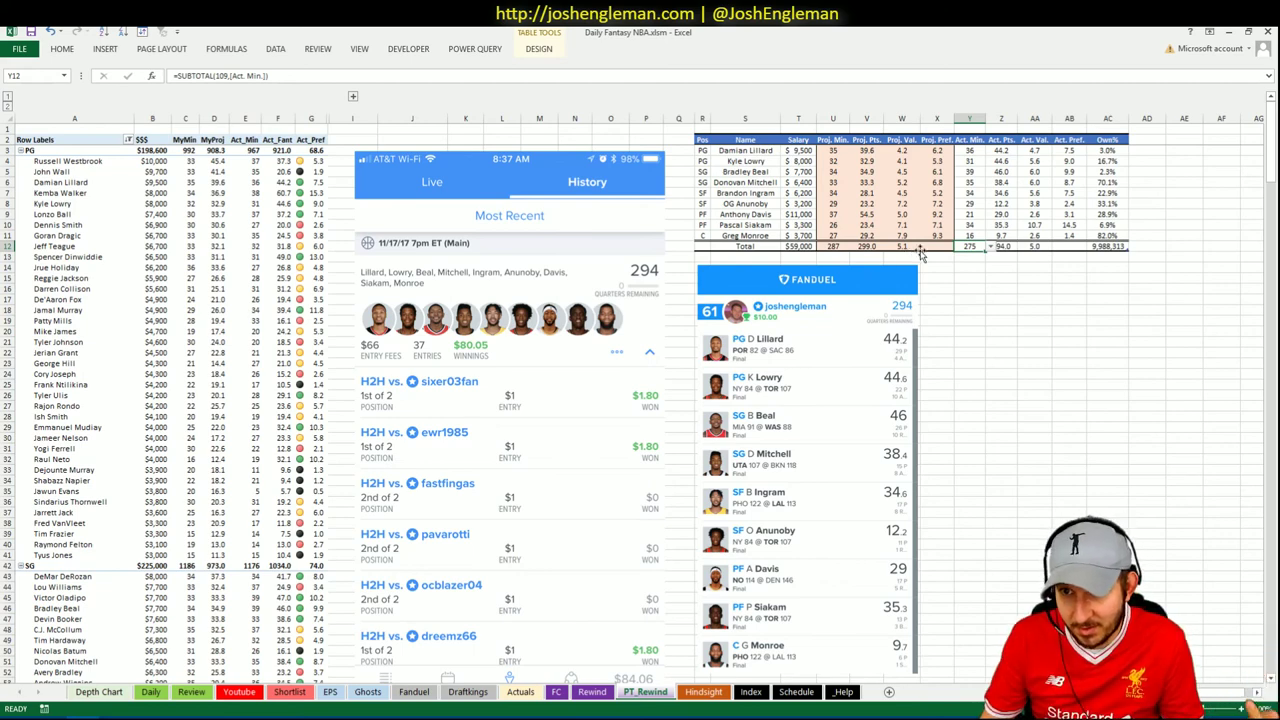
pyautogui.click(996, 310)
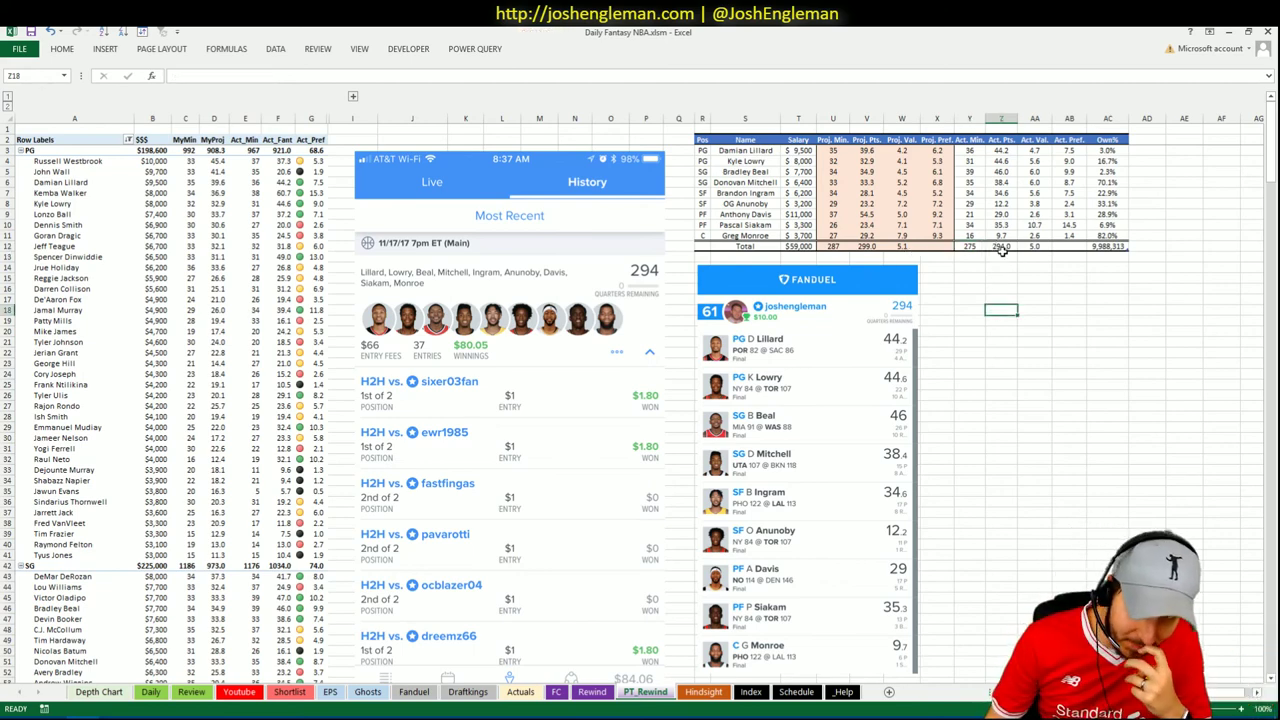
pyautogui.click(1001, 247)
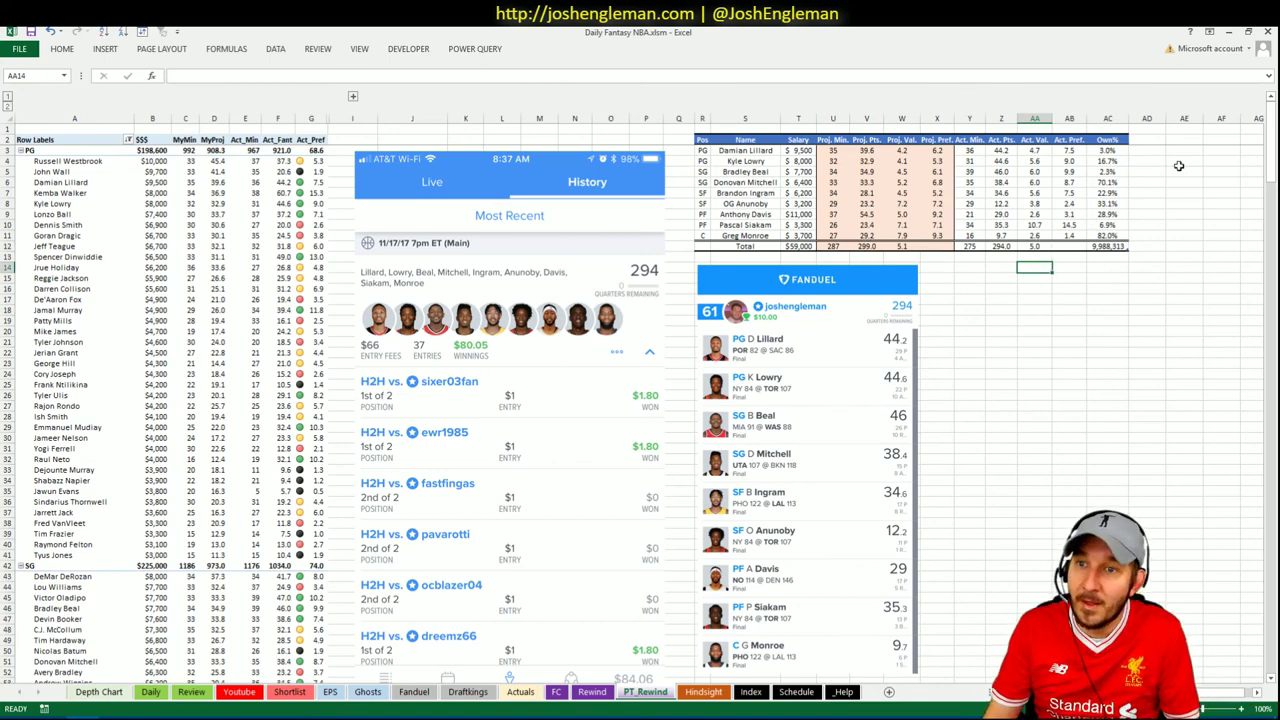
pyautogui.moveTo(1112, 149); pyautogui.dragTo(1110, 236)
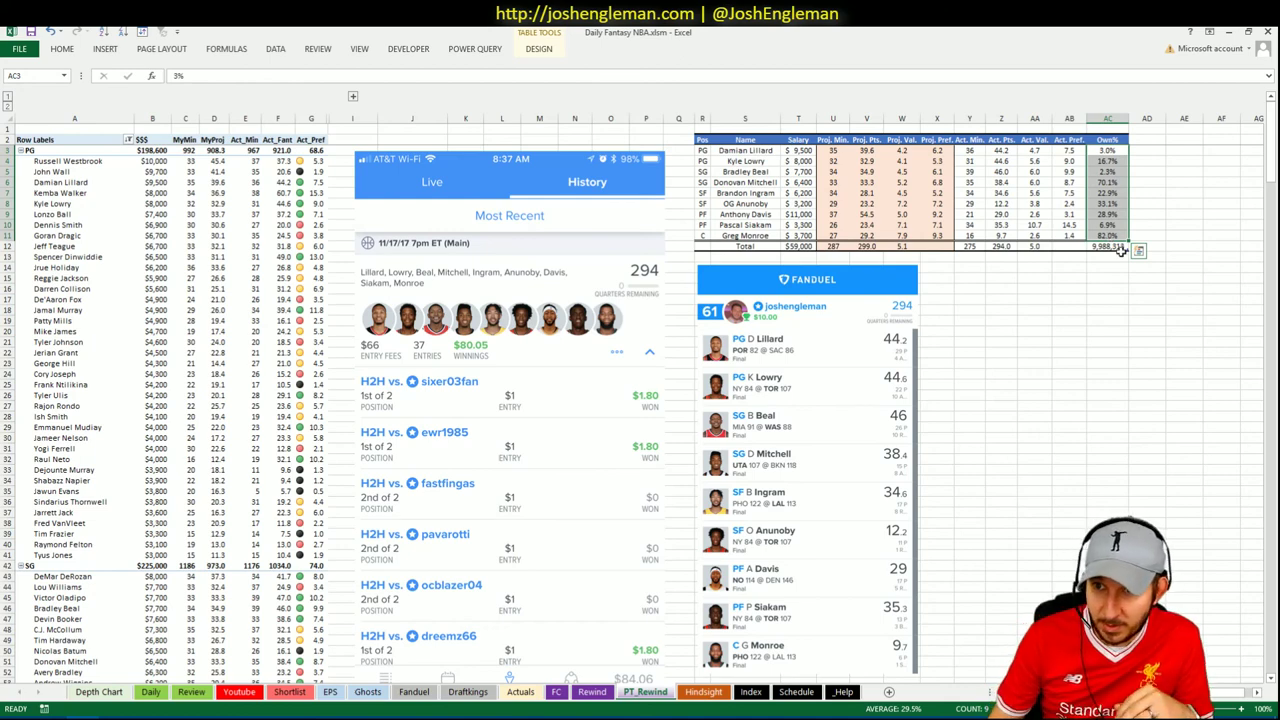
pyautogui.click(1112, 247)
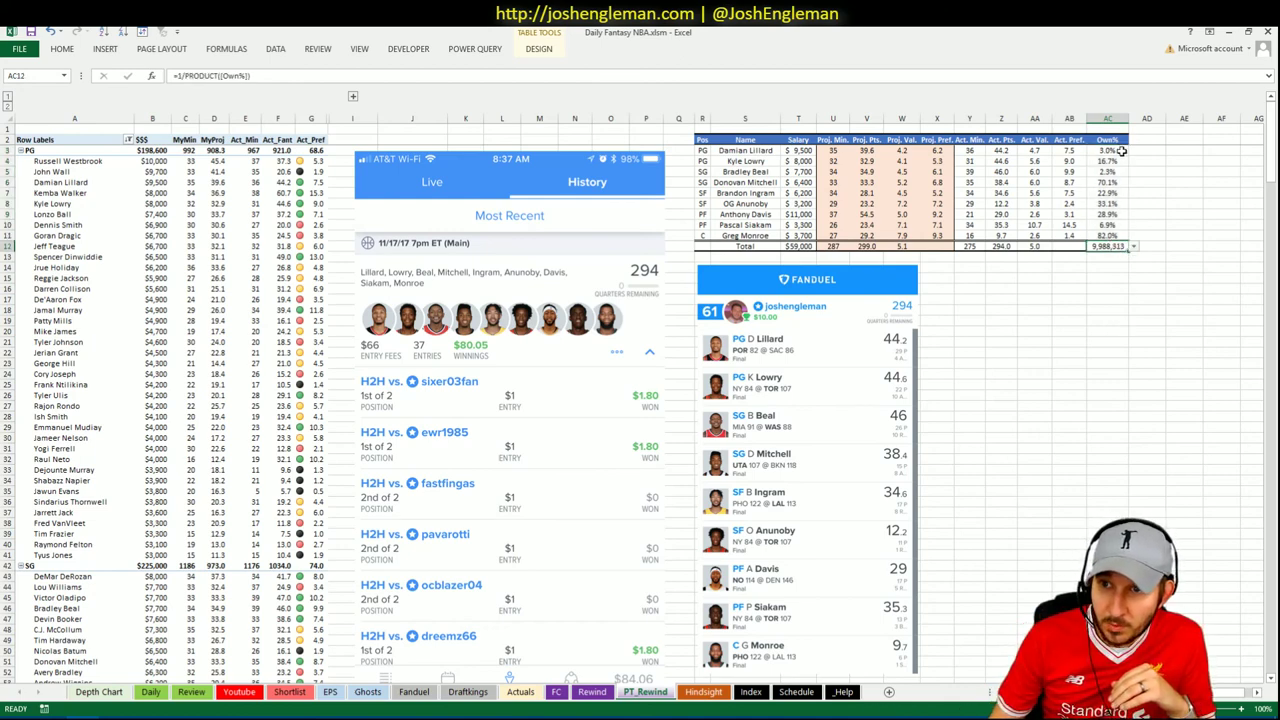
pyautogui.moveTo(1116, 150); pyautogui.dragTo(1110, 238)
pyautogui.click(1108, 269)
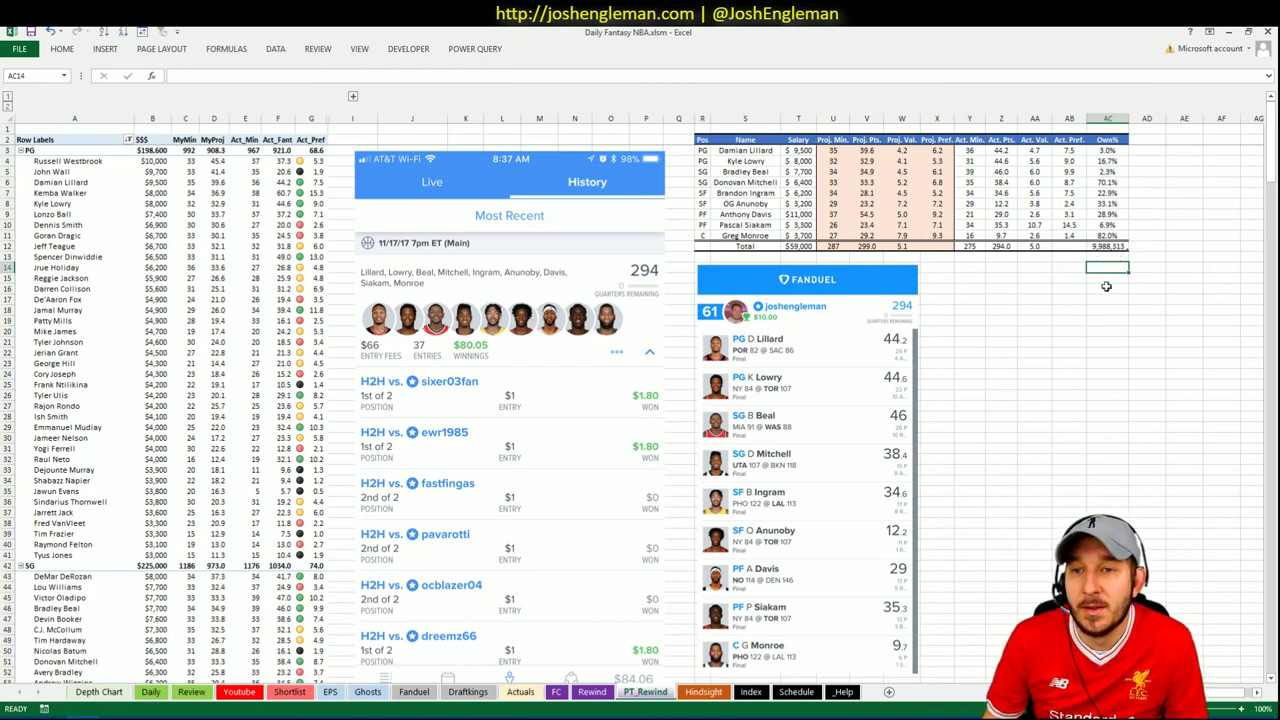
pyautogui.click(1069, 267)
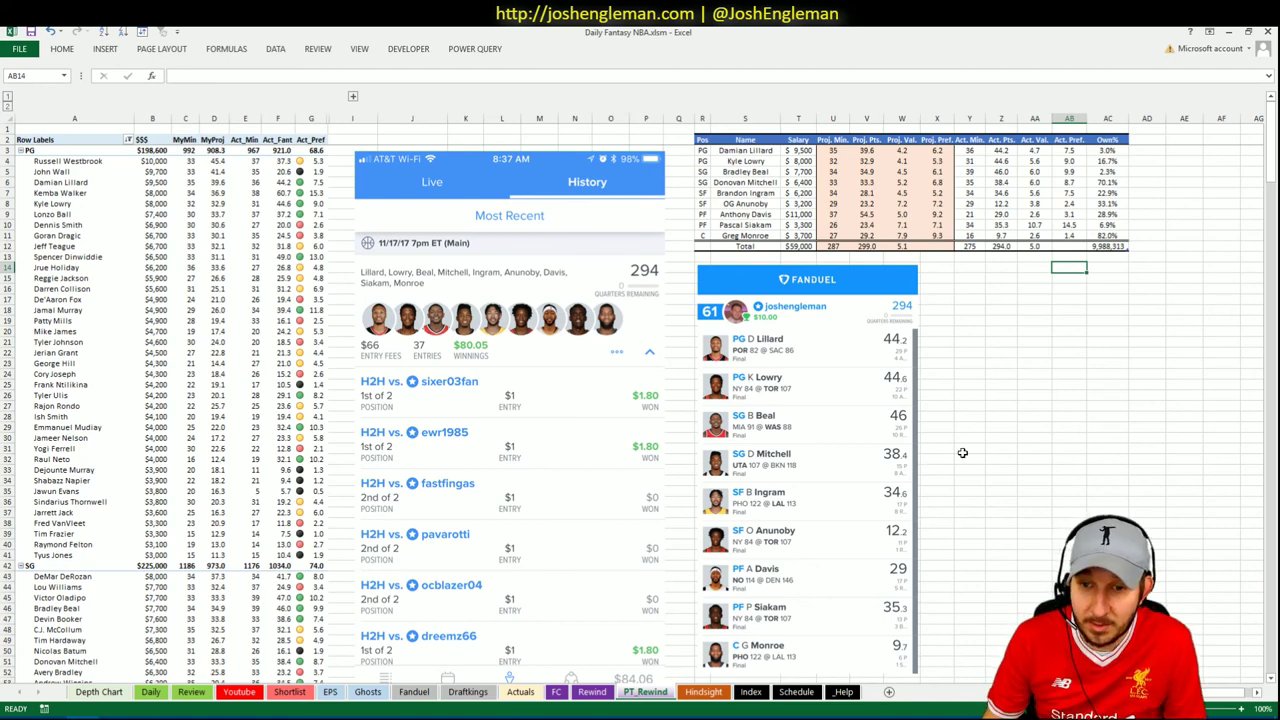
pyautogui.click(1010, 457)
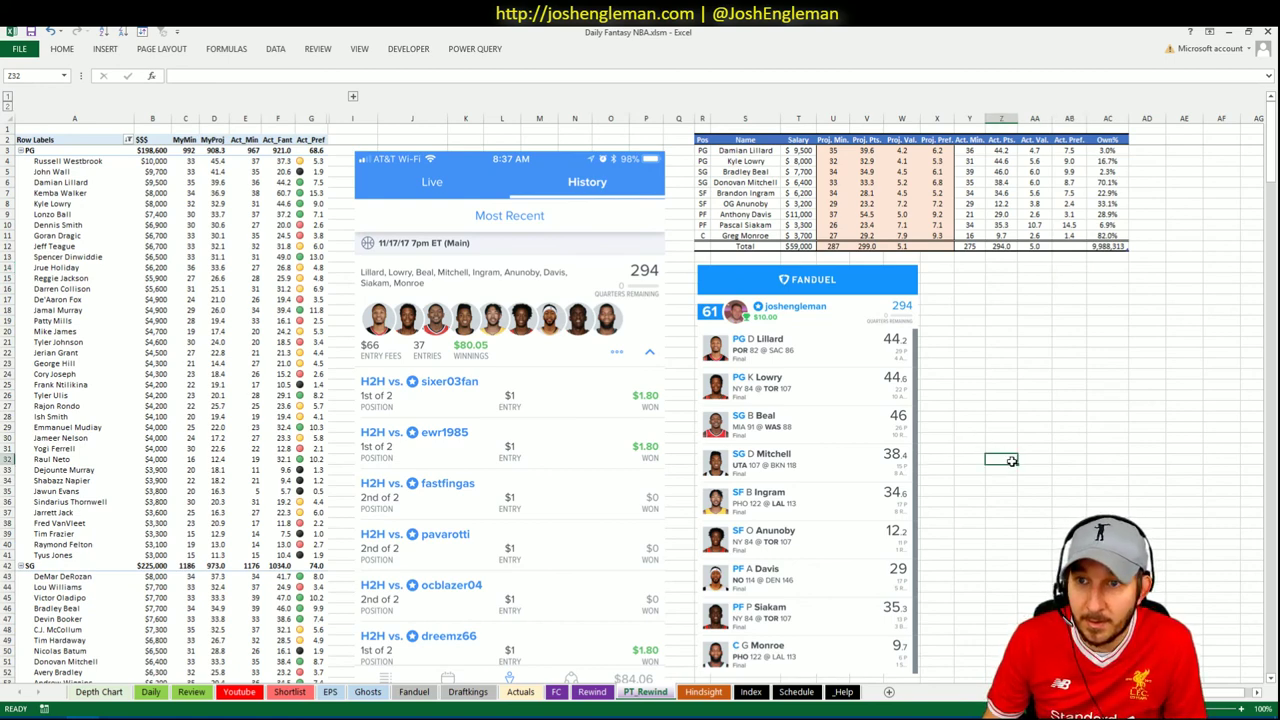
pyautogui.click(1036, 245)
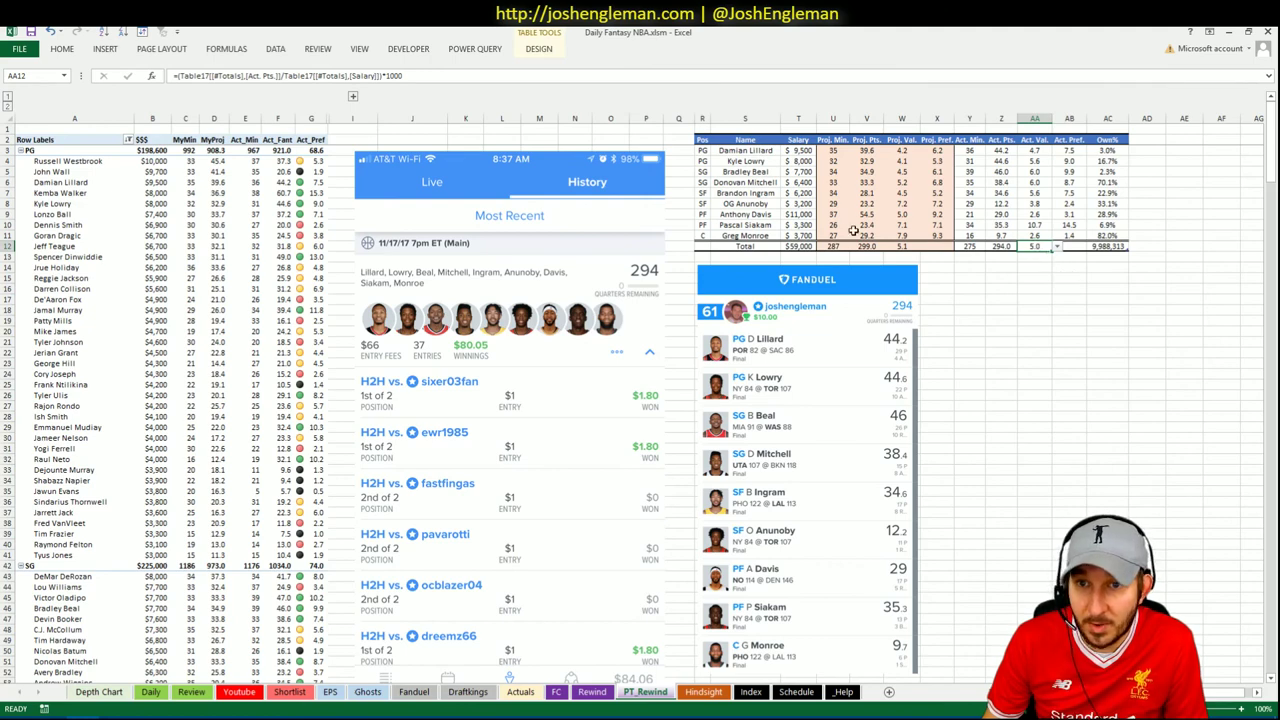
pyautogui.click(997, 287)
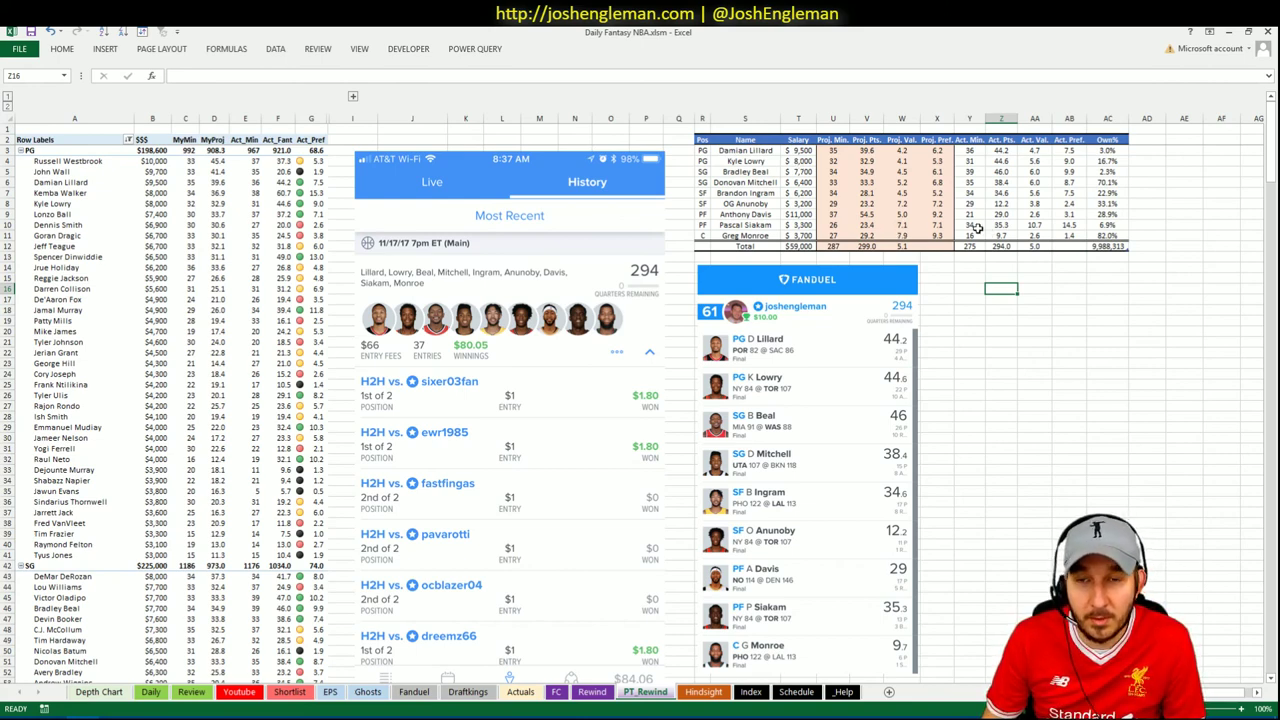
pyautogui.click(1056, 299)
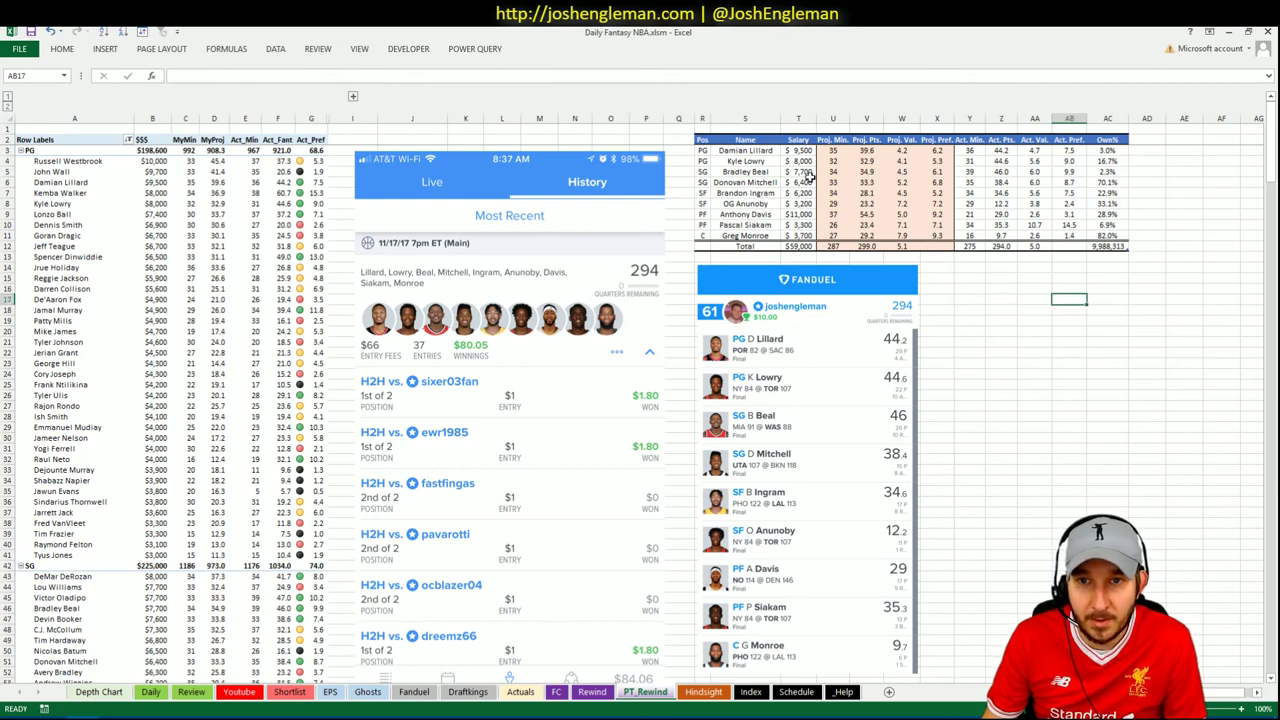
pyautogui.moveTo(750, 149); pyautogui.dragTo(750, 171)
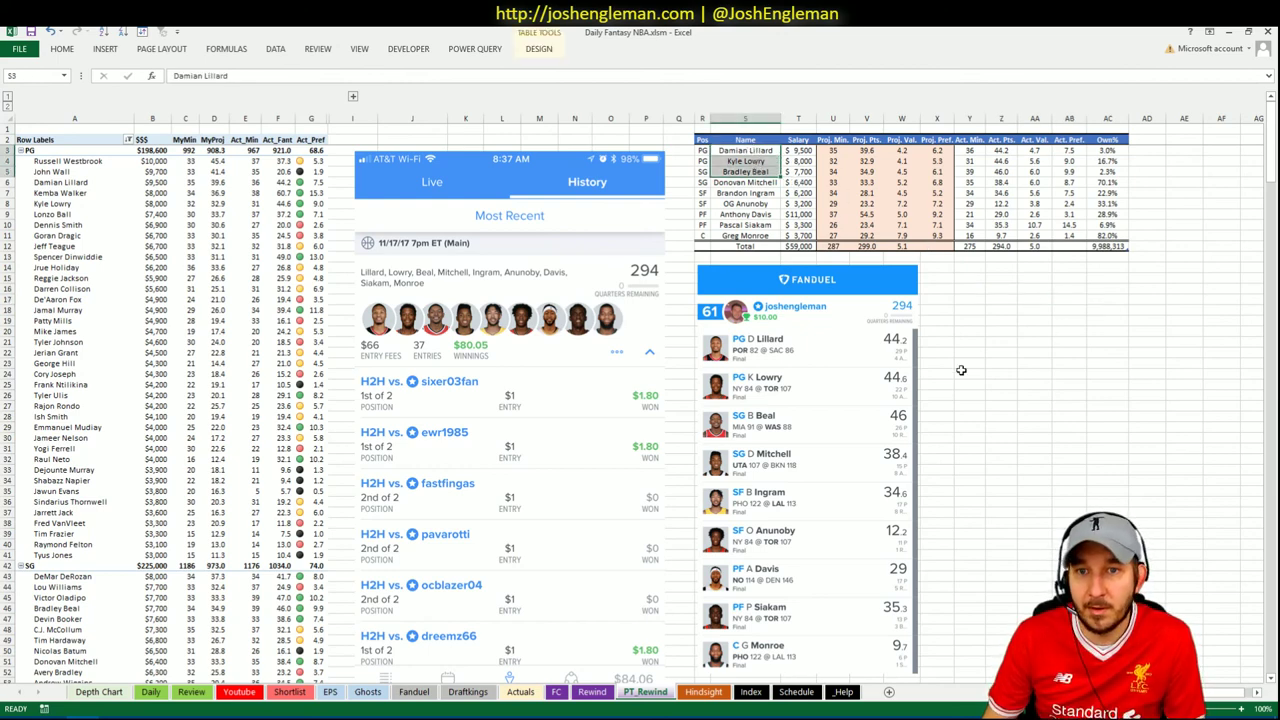
pyautogui.click(1022, 330)
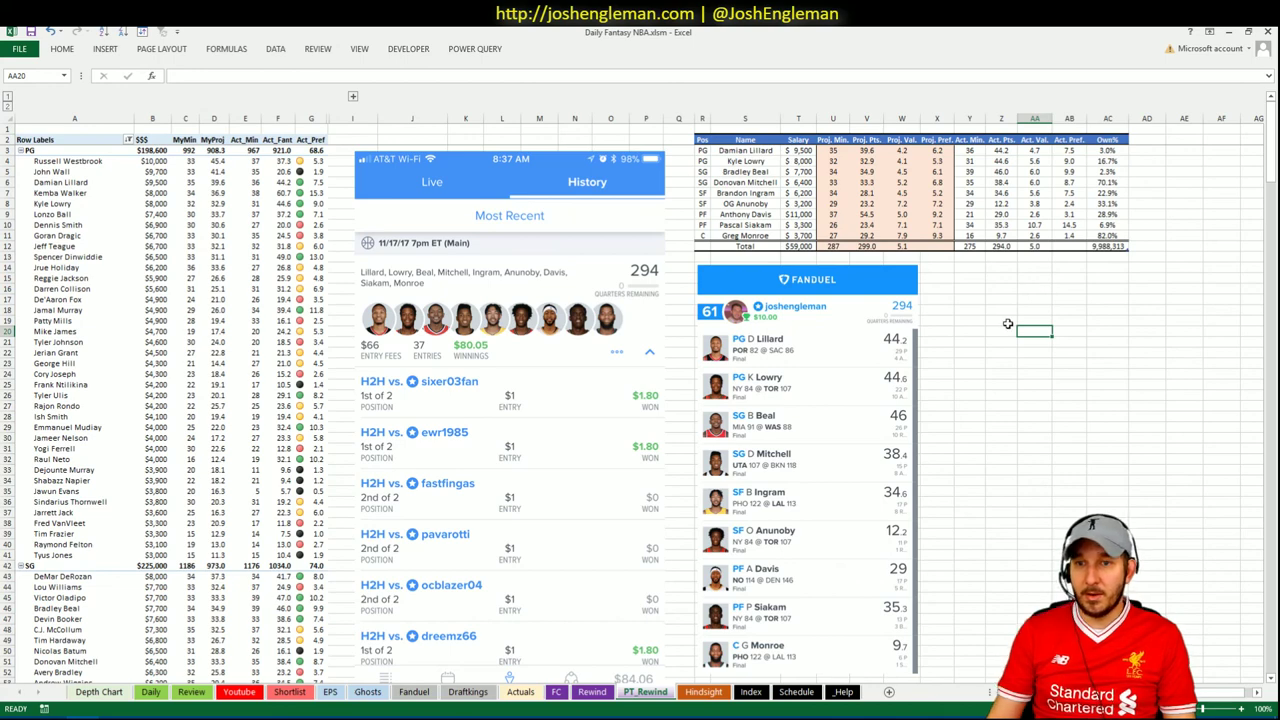
pyautogui.click(962, 279)
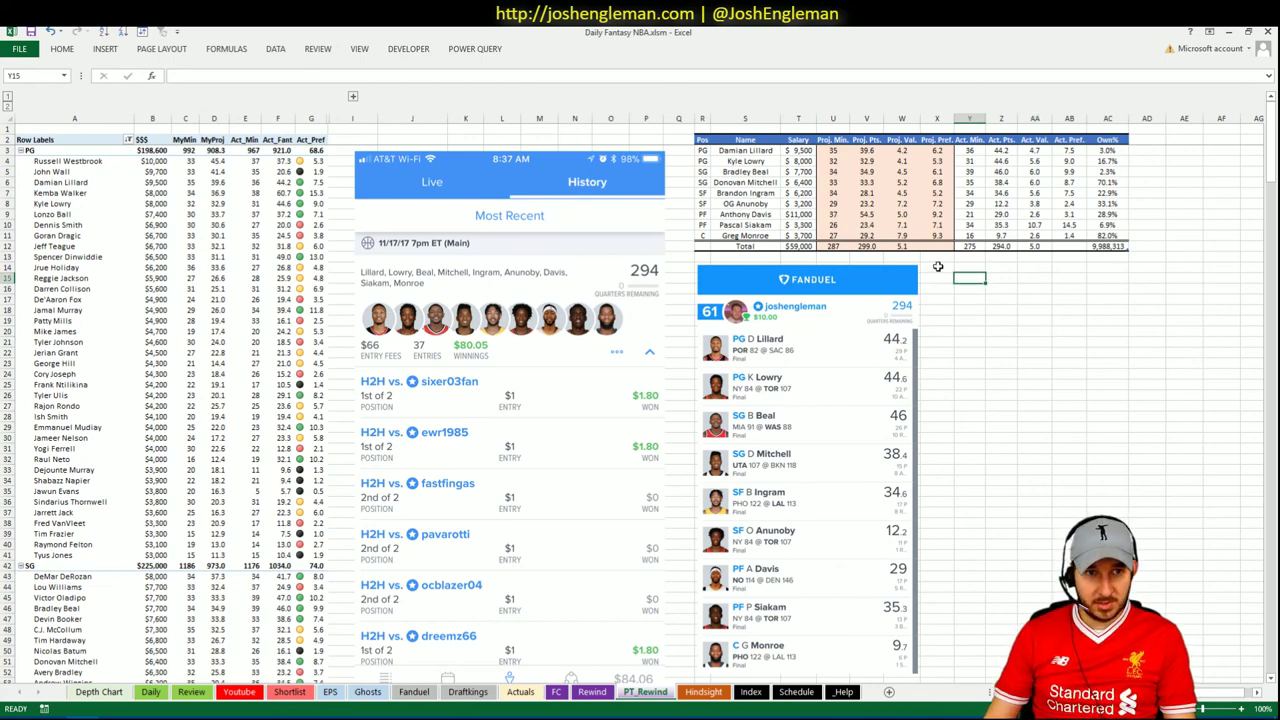